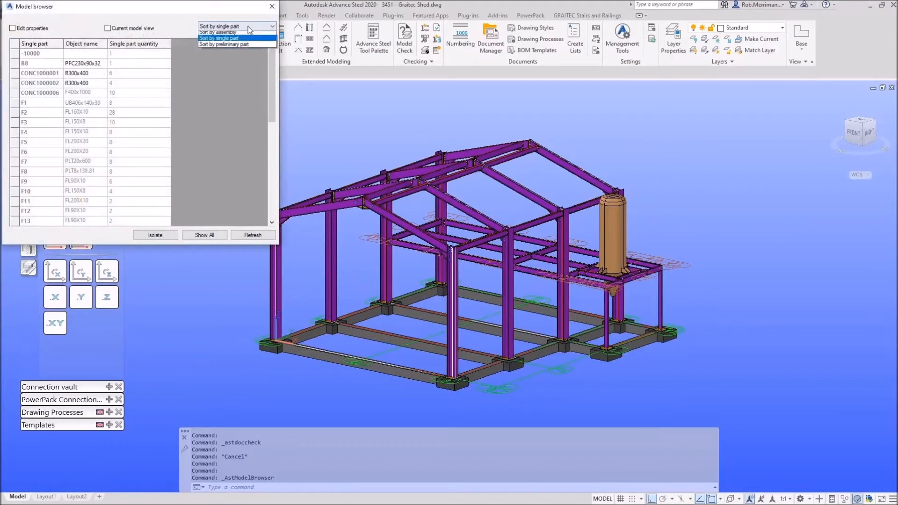
# Step: Sort the model browser by assembly, highlight assembly C1 and its parts F7 and M4 in the model, and close the browser
pyautogui.click(248, 41)
pyautogui.moveTo(275, 60); pyautogui.dragTo(262, 156)
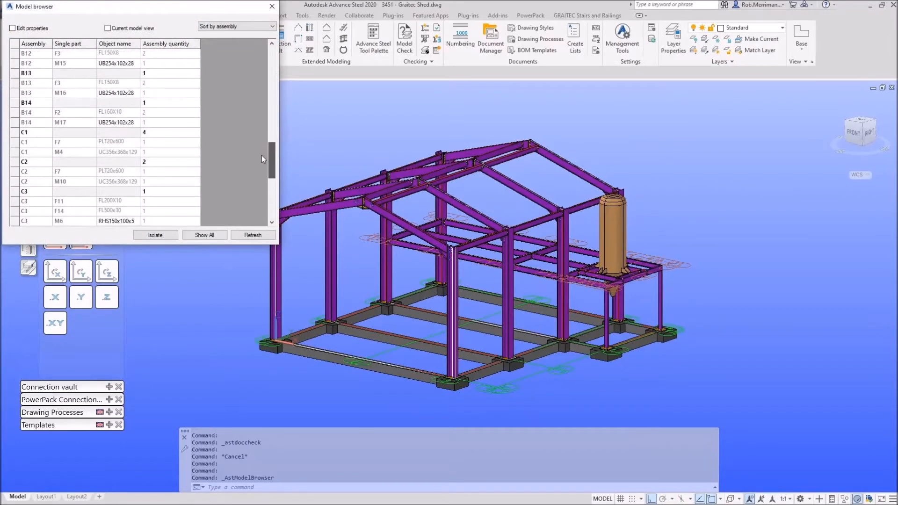
pyautogui.click(35, 132)
pyautogui.moveTo(260, 11); pyautogui.dragTo(260, 52)
pyautogui.moveTo(391, 138); pyautogui.dragTo(484, 137, button='middle')
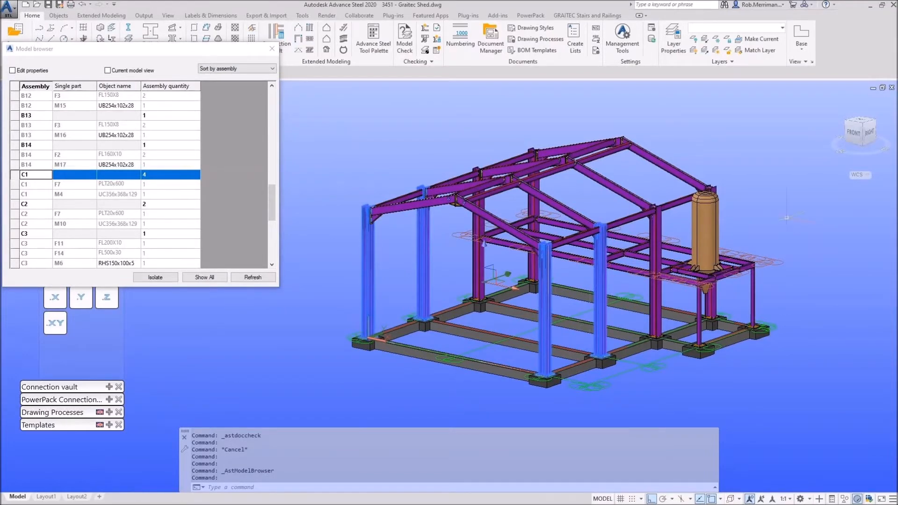
pyautogui.click(36, 185)
pyautogui.click(36, 194)
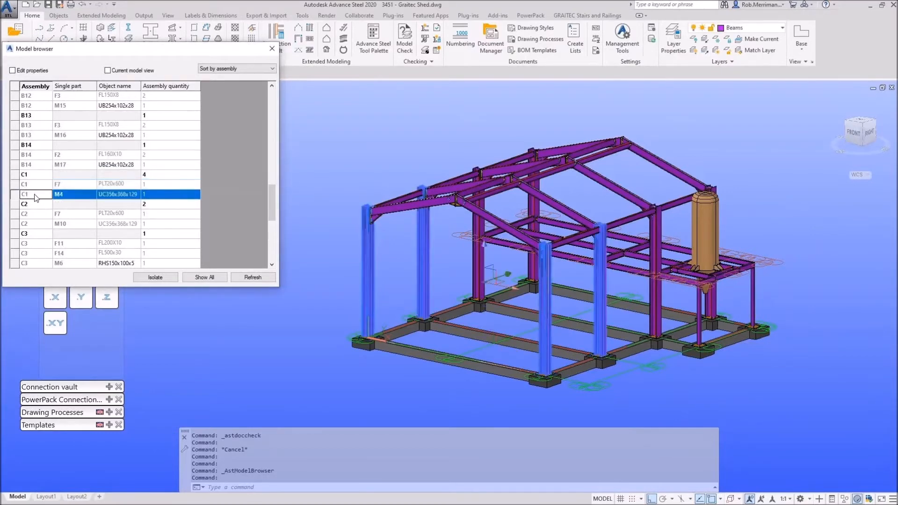
pyautogui.click(272, 50)
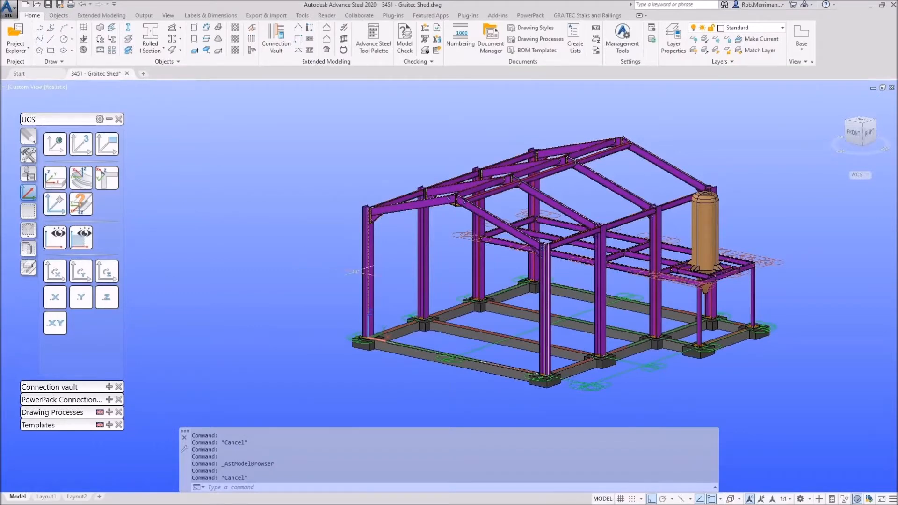
# Step: Align the UCS to the coordinate system of the second column on the side opposite the tank
pyautogui.click(80, 180)
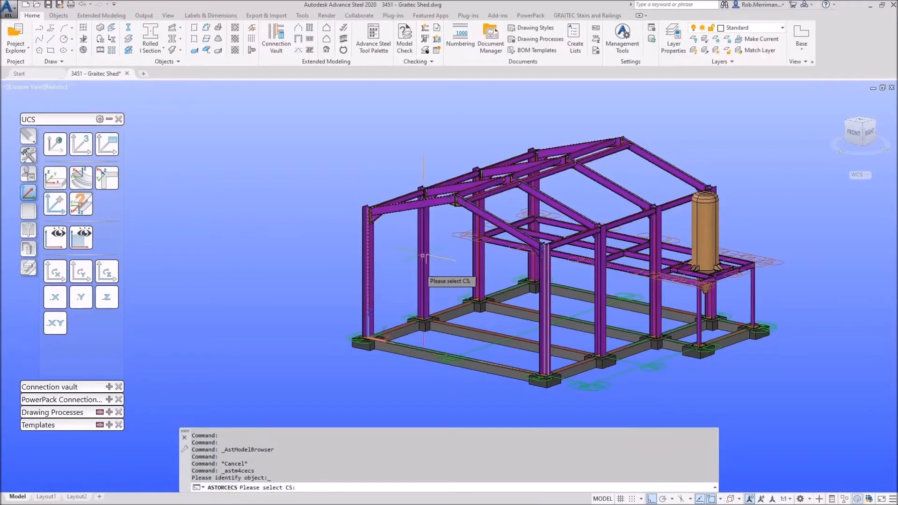
pyautogui.click(401, 282)
pyautogui.press('Return')
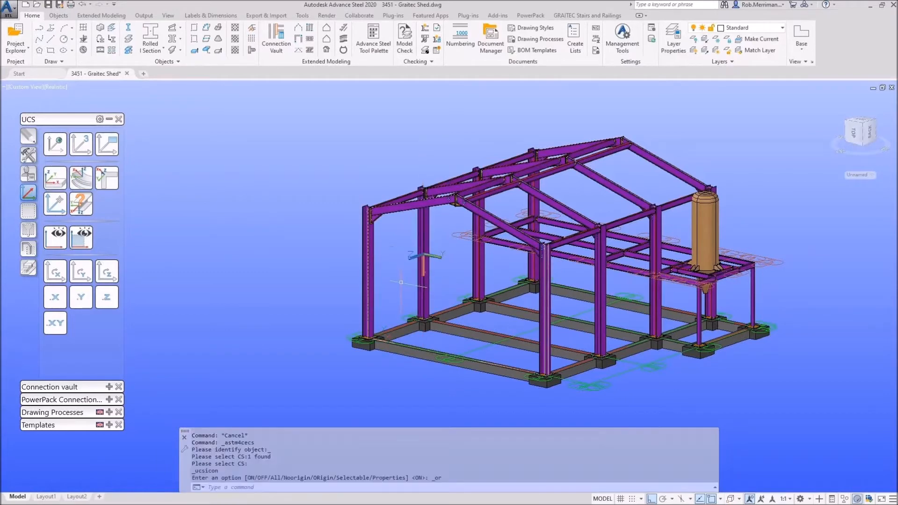
# Step: Switch the bolt type to holes and place a rectangular hole pattern on that column with its central point at 0,0
pyautogui.click(59, 15)
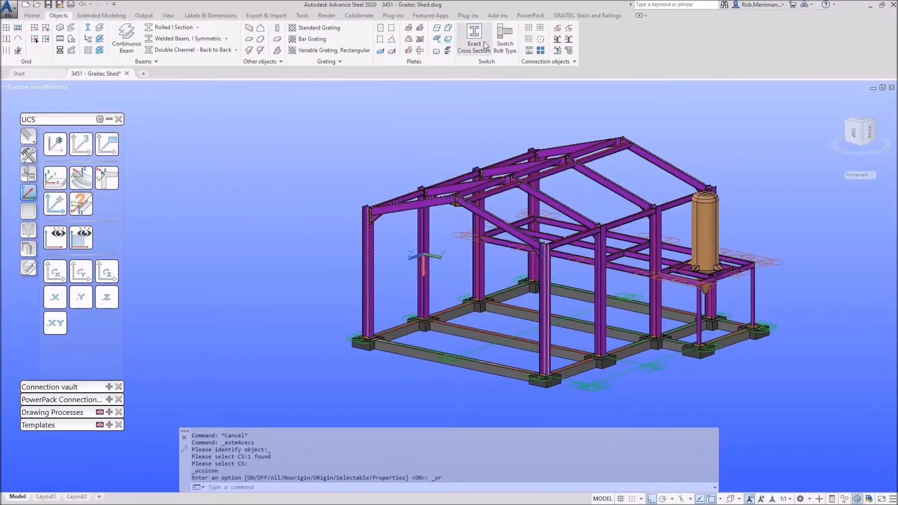
pyautogui.click(504, 35)
pyautogui.click(505, 35)
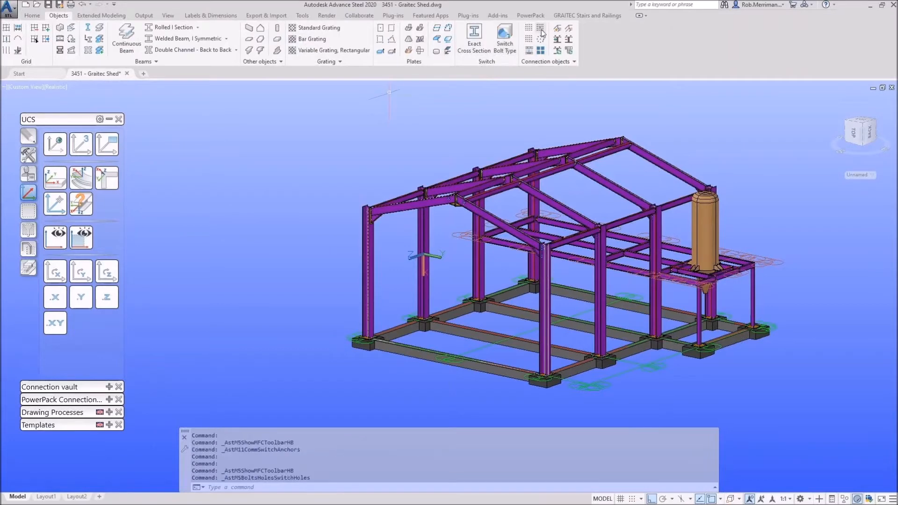
pyautogui.click(541, 29)
pyautogui.click(424, 220)
pyautogui.write('0')
pyautogui.press('Tab')
pyautogui.write('0')
pyautogui.press('Tab')
pyautogui.press('Return')
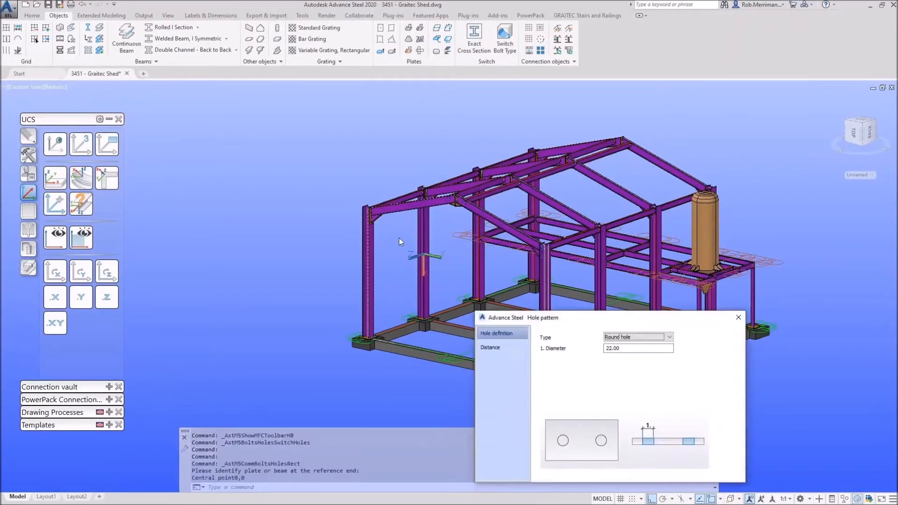
# Step: Set the hole pattern's number of holes in Y to 1
pyautogui.keyDown('shift'); pyautogui.moveTo(419, 260); pyautogui.dragTo(482, 268, button='middle'); pyautogui.keyUp('shift')
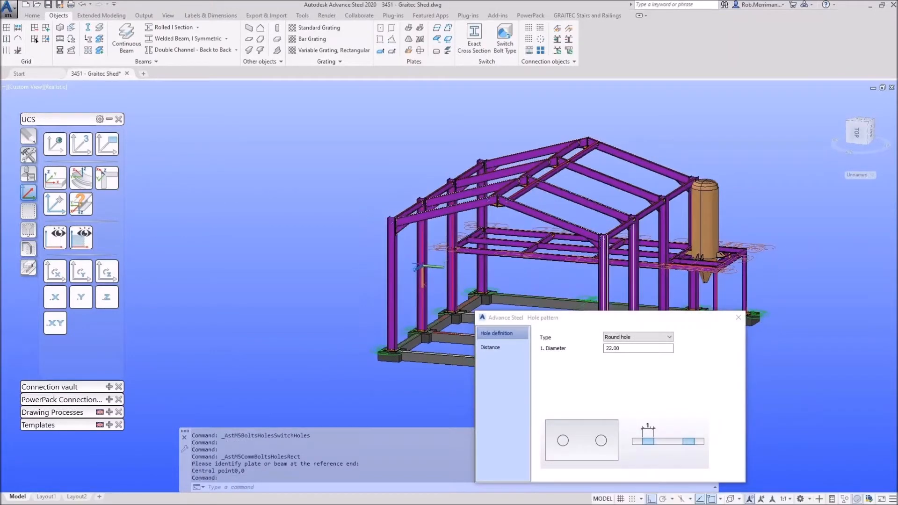
pyautogui.scroll(5, 482, 268)
pyautogui.click(518, 353)
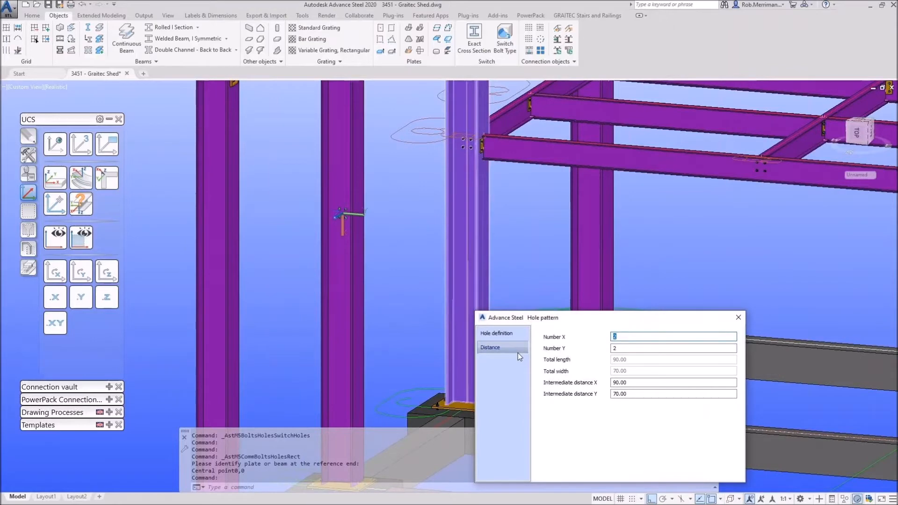
pyautogui.press('Tab')
pyautogui.write('1')
pyautogui.press('Tab')
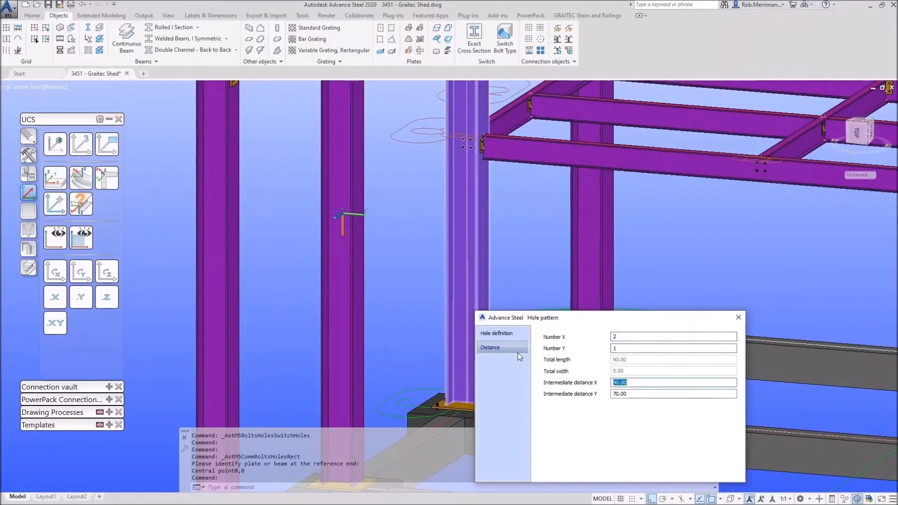
# Step: Set the hole pattern's number in X to 10 and its intermediate distance X to 450
pyautogui.hotkey('shift', 'Tab')
pyautogui.hotkey('shift', 'Tab')
pyautogui.write('10')
pyautogui.press('Tab')
pyautogui.press('Tab')
pyautogui.write('54')
pyautogui.press('BackSpace')
pyautogui.press('BackSpace')
pyautogui.press('Return')
# Step: Increase the hole pattern's number in X to 12 and leave its settings
pyautogui.scroll(-2, 439, 351)
pyautogui.click(589, 337)
pyautogui.press('Up')
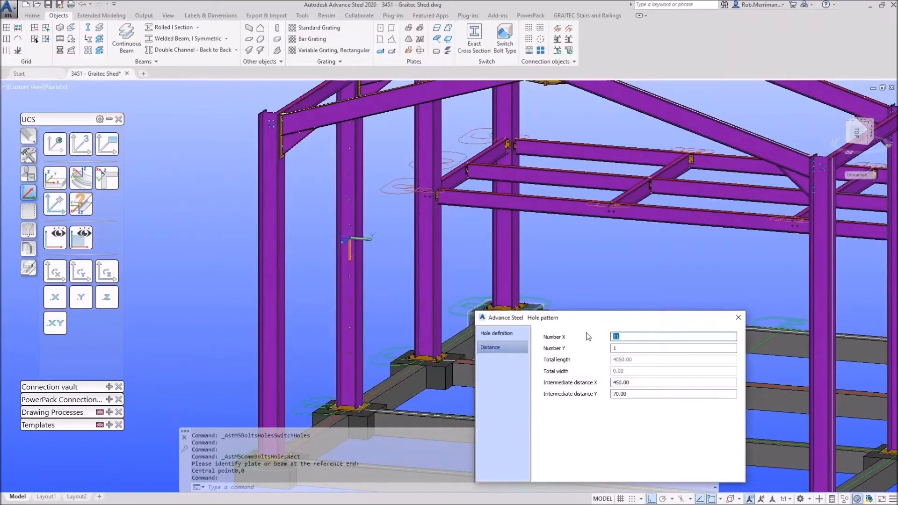
pyautogui.write('12')
pyautogui.press('Return')
pyautogui.press('Escape')
pyautogui.keyDown('shift'); pyautogui.moveTo(585, 297); pyautogui.dragTo(561, 305, button='middle'); pyautogui.keyUp('shift')
pyautogui.scroll(-2, 370, 286)
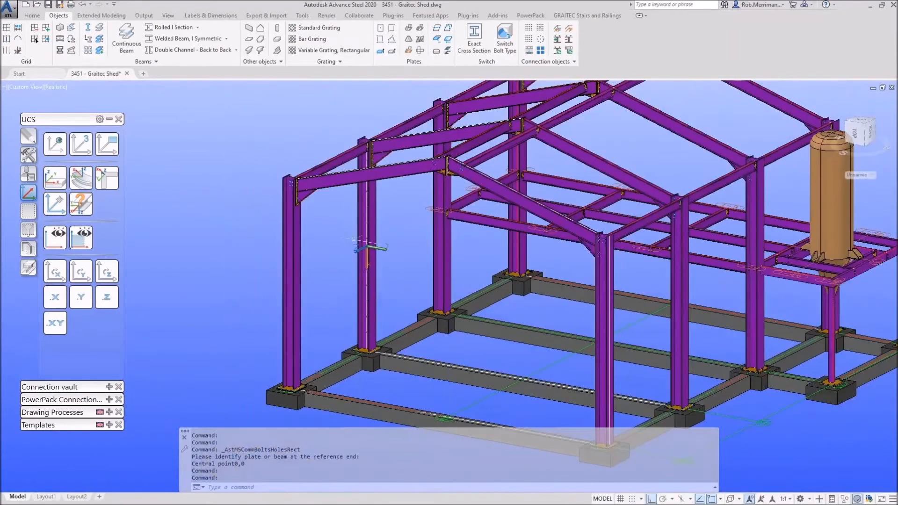
# Step: Reset the UCS to World and dismiss the equal part detection numbering settings without running the numbering
pyautogui.click(38, 17)
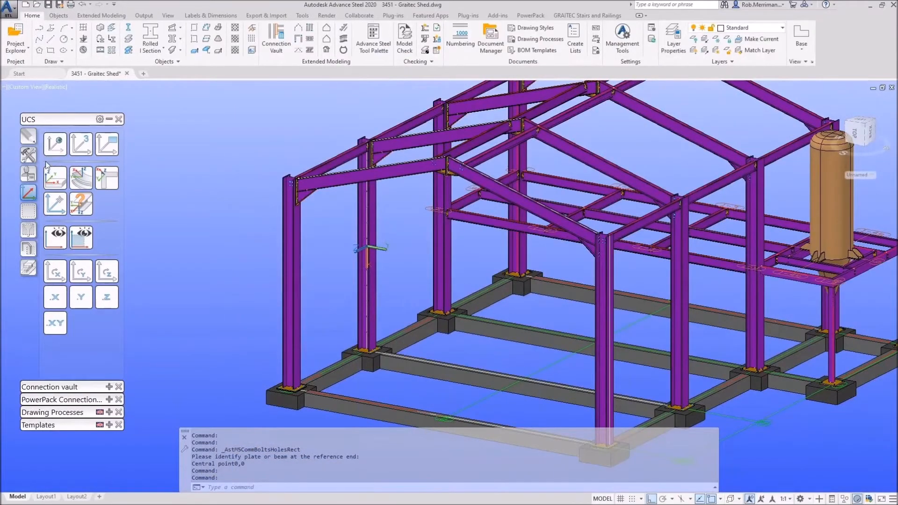
pyautogui.click(55, 144)
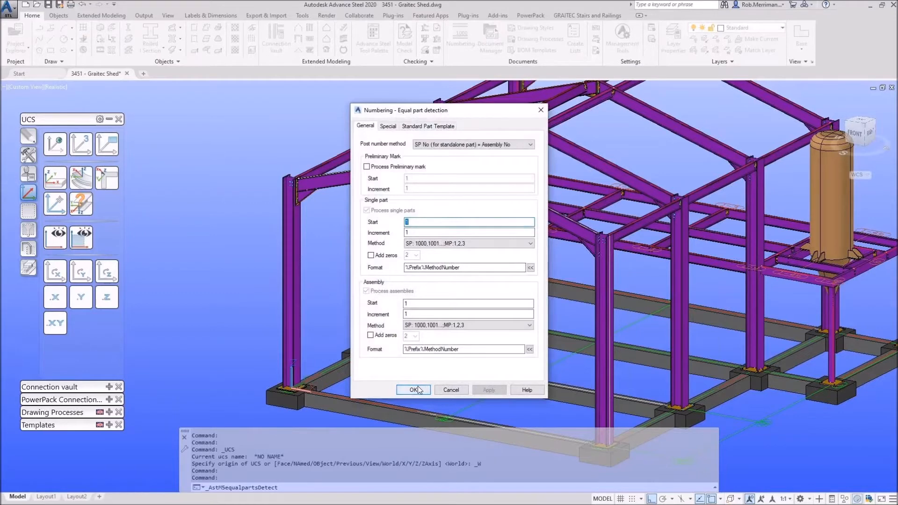
pyautogui.click(451, 391)
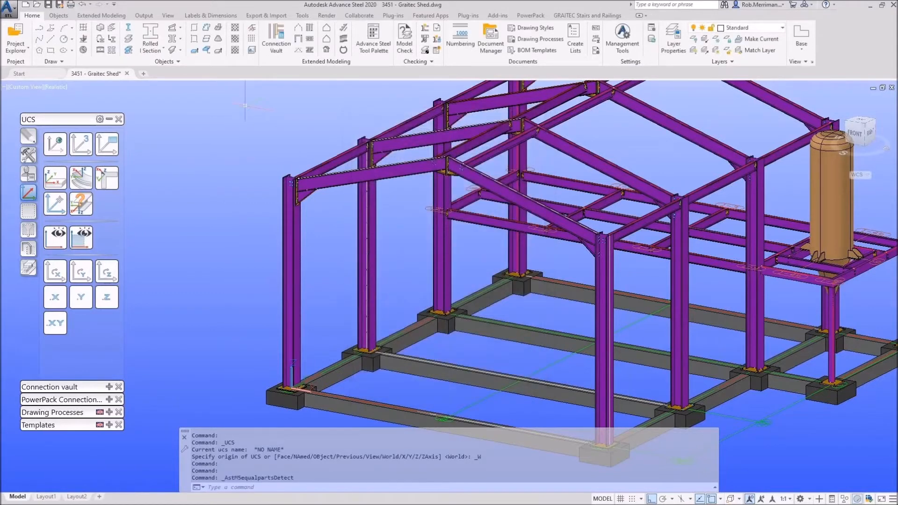
# Step: Save the 3451 - Graitec Shed drawing and close it
pyautogui.click(48, 6)
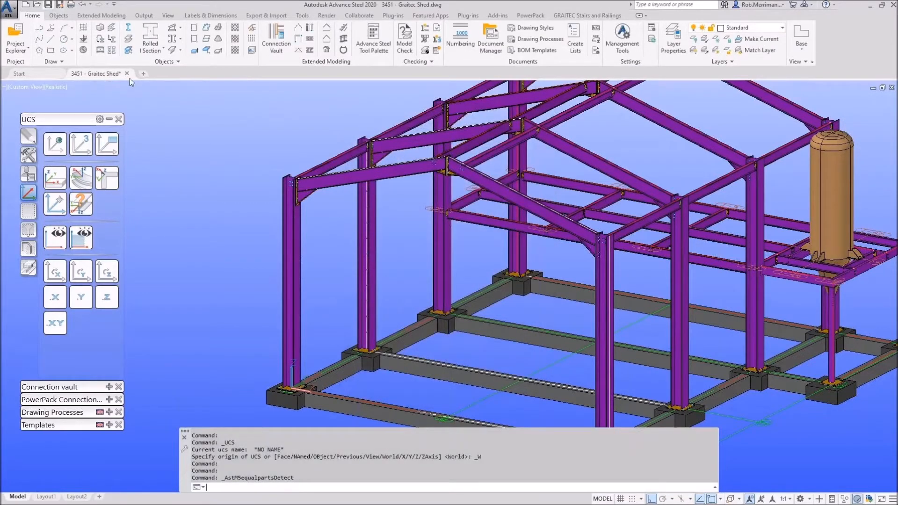
pyautogui.moveTo(124, 76)
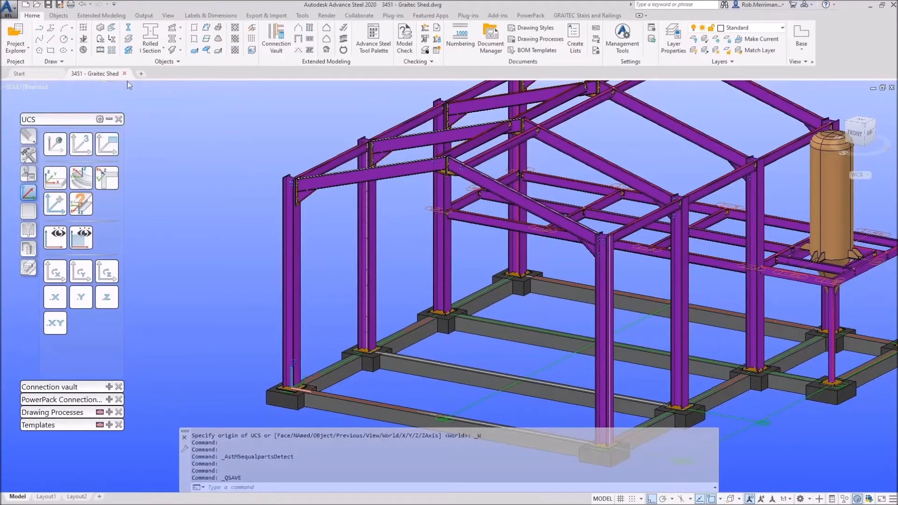
pyautogui.click(125, 73)
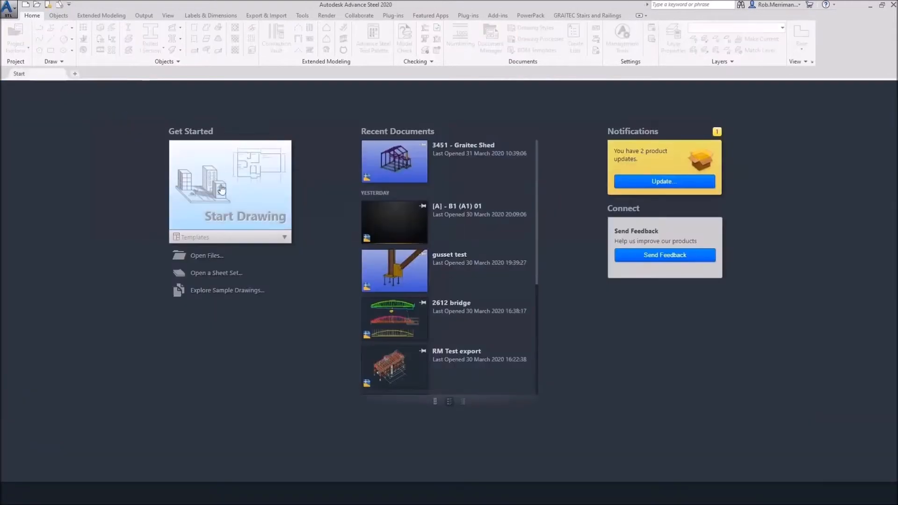
# Step: Switch to File Explorer and open the "7 - Advance Steel Numbering Issues" folder
pyautogui.press('super+e')
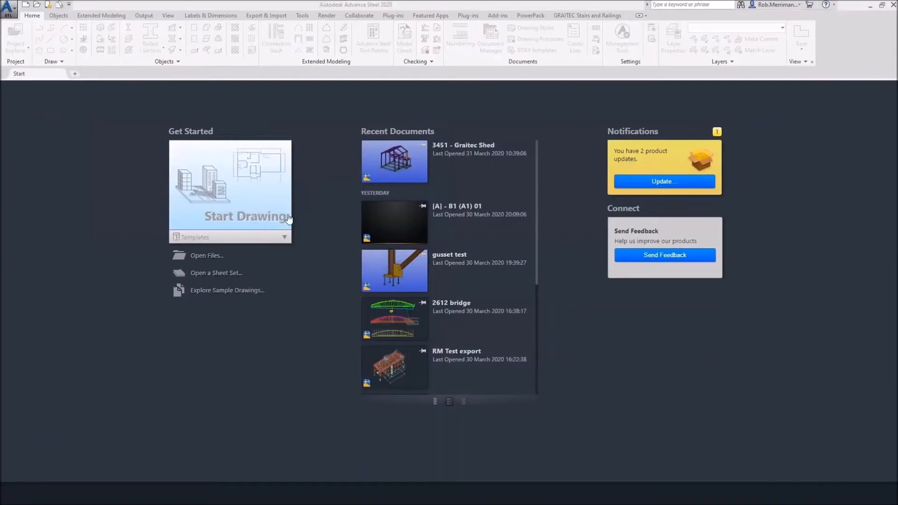
pyautogui.click(337, 30)
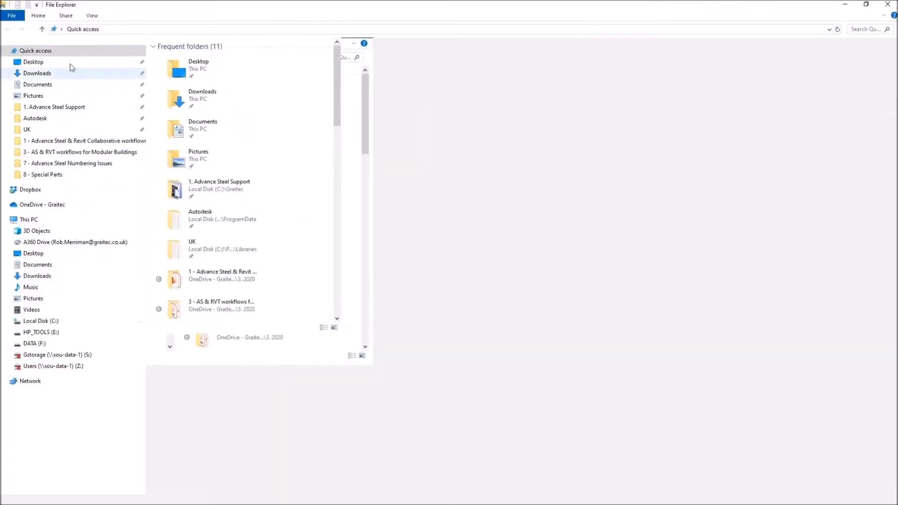
pyautogui.click(31, 62)
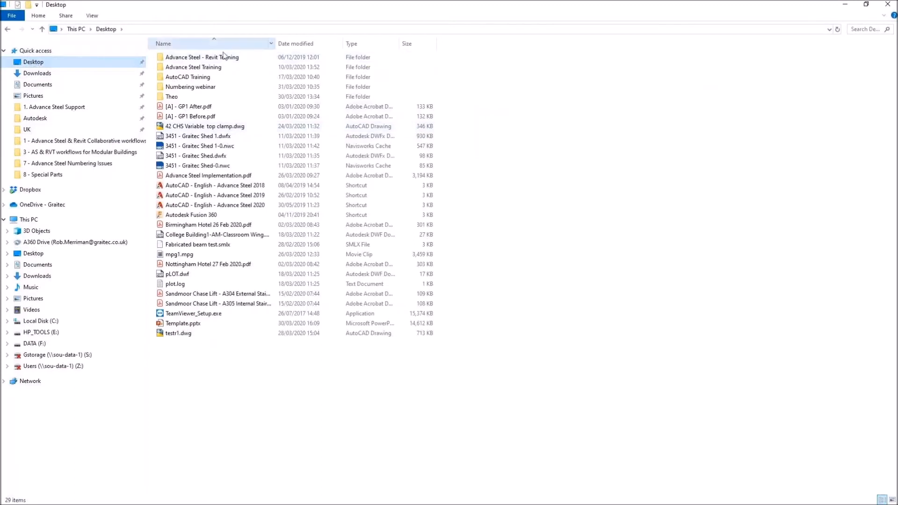
pyautogui.doubleClick(197, 88)
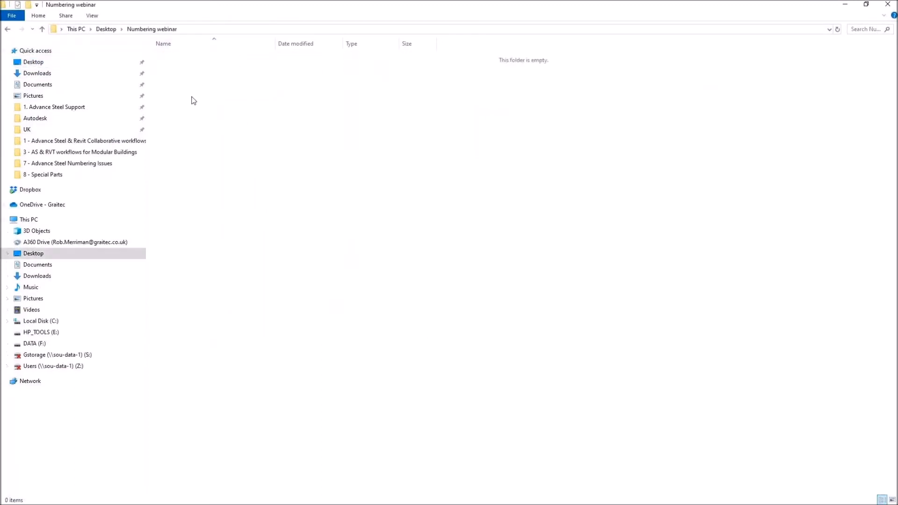
pyautogui.click(61, 165)
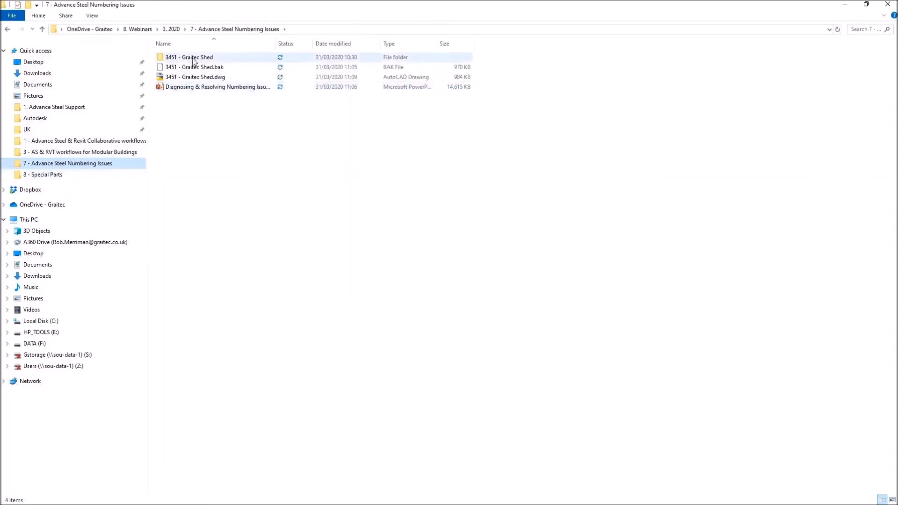
# Step: Select the 3451 - Graitec Shed folder together with its DWG and BAK files for copying
pyautogui.click(194, 58)
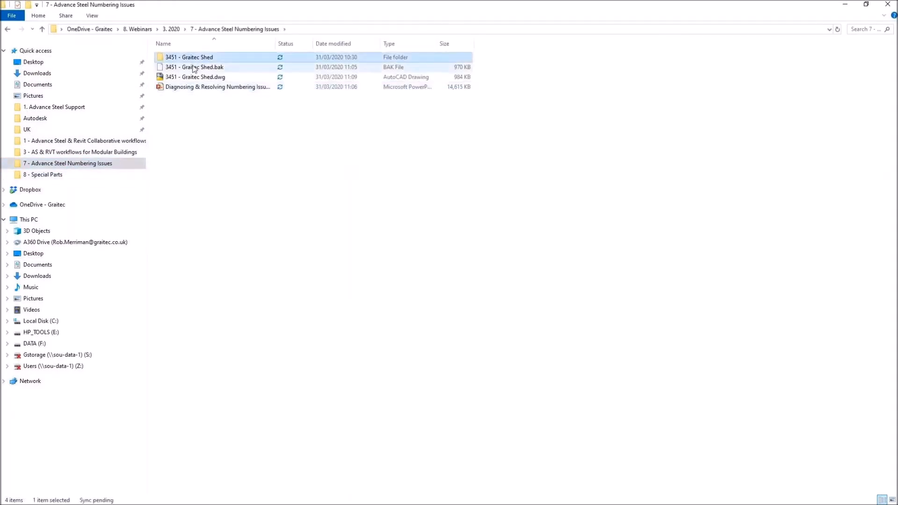
pyautogui.click(194, 114)
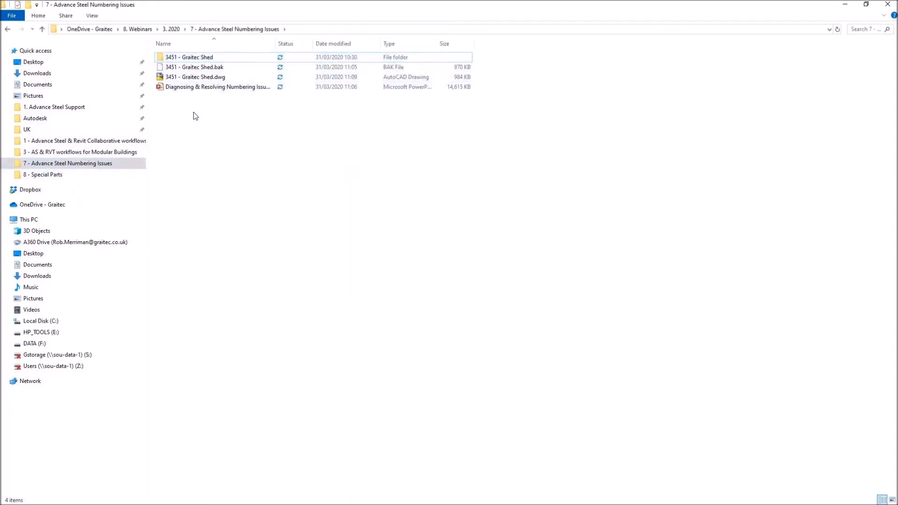
pyautogui.click(200, 78)
pyautogui.keyDown('ctrl'); pyautogui.click(202, 58); pyautogui.keyUp('ctrl')
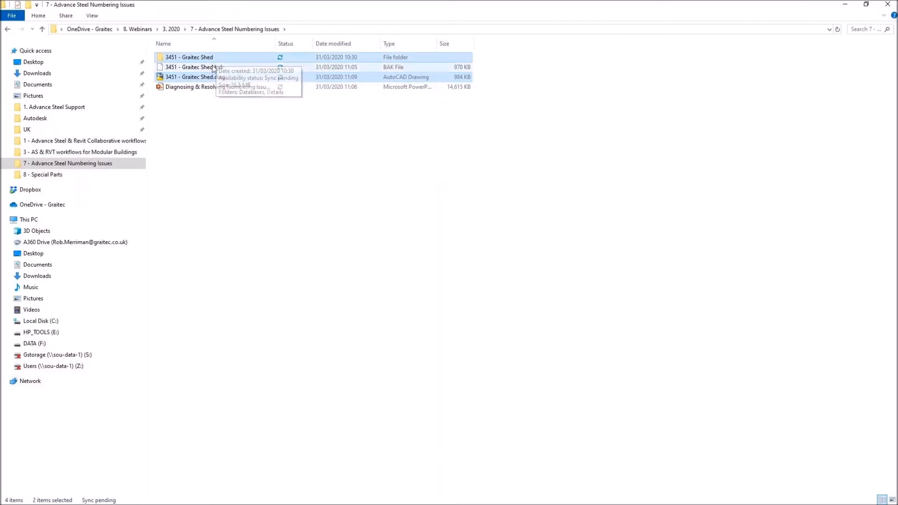
pyautogui.keyDown('ctrl'); pyautogui.click(204, 68); pyautogui.keyUp('ctrl')
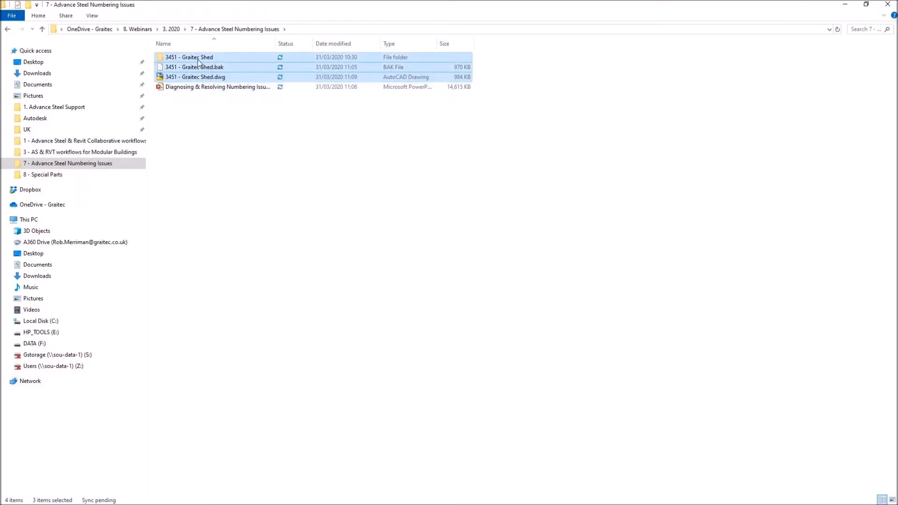
# Step: Create a folder named "Backup" in the numbering issues folder and paste the copied project files into it
pyautogui.click(199, 104)
pyautogui.rightClick(199, 103)
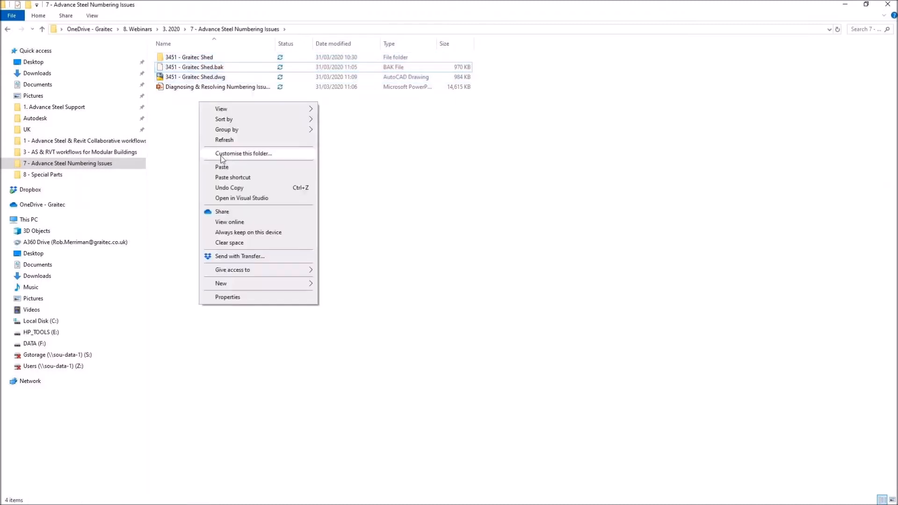
pyautogui.moveTo(269, 285)
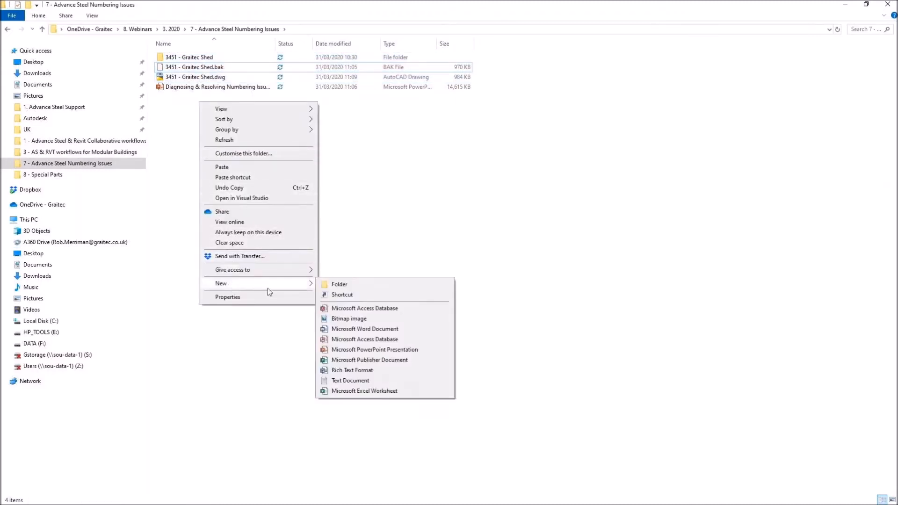
pyautogui.click(327, 283)
pyautogui.write('Backup')
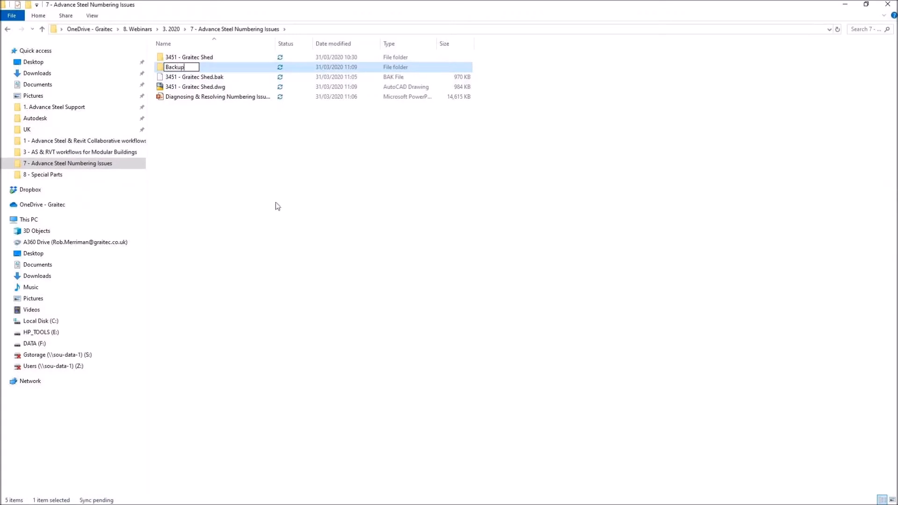
pyautogui.press('Return')
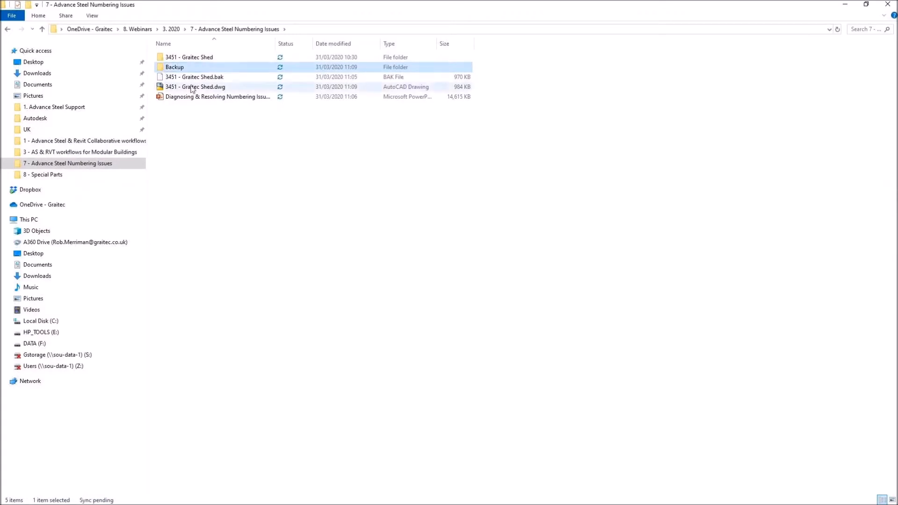
pyautogui.doubleClick(193, 68)
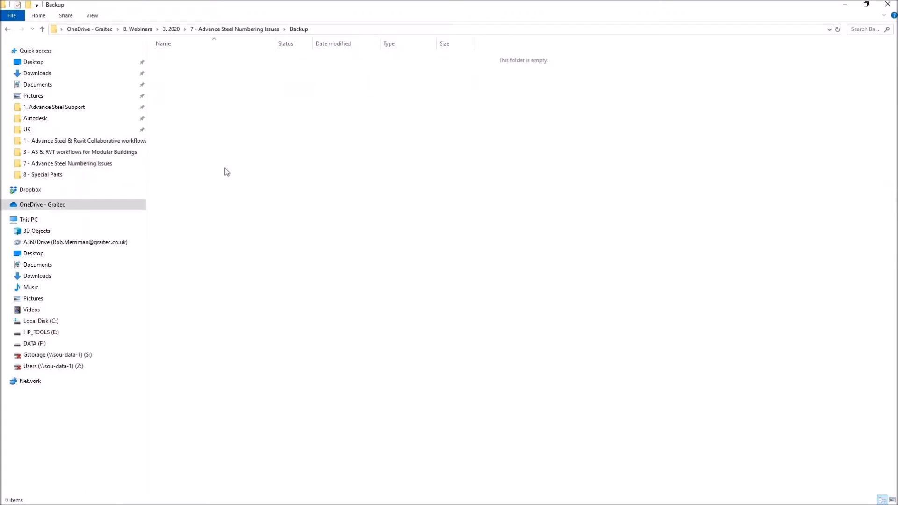
pyautogui.hotkey('ctrl', 'v')
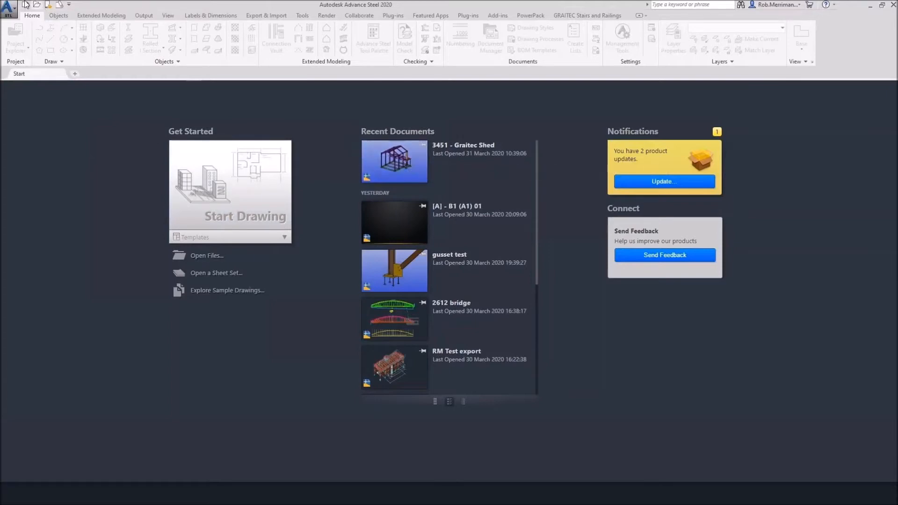
# Step: Switch back to Advance Steel and reopen the 3451 - Graitec Shed drawing
pyautogui.hotkey('alt', 'Tab')
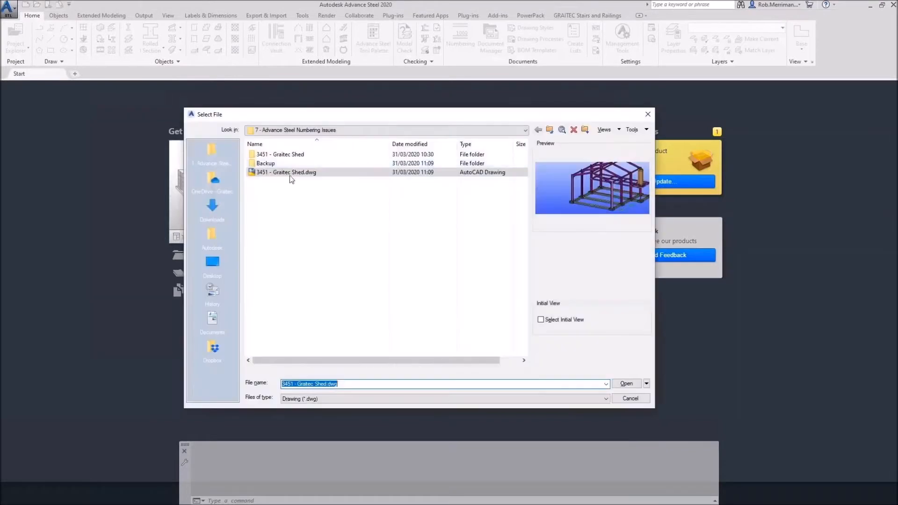
pyautogui.click(290, 172)
pyautogui.doubleClick(290, 173)
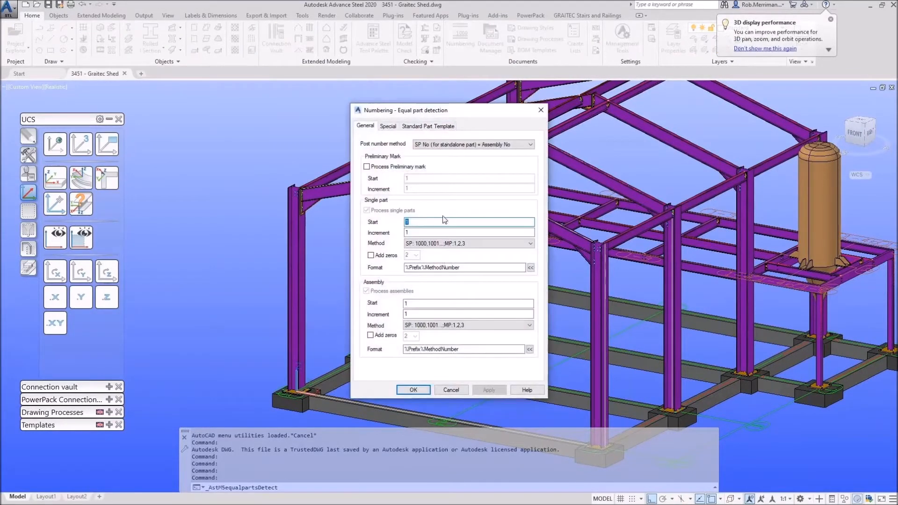
# Step: Run the equal part detection numbering with its preset settings, and move and narrow the results palette clear of the model
pyautogui.click(415, 389)
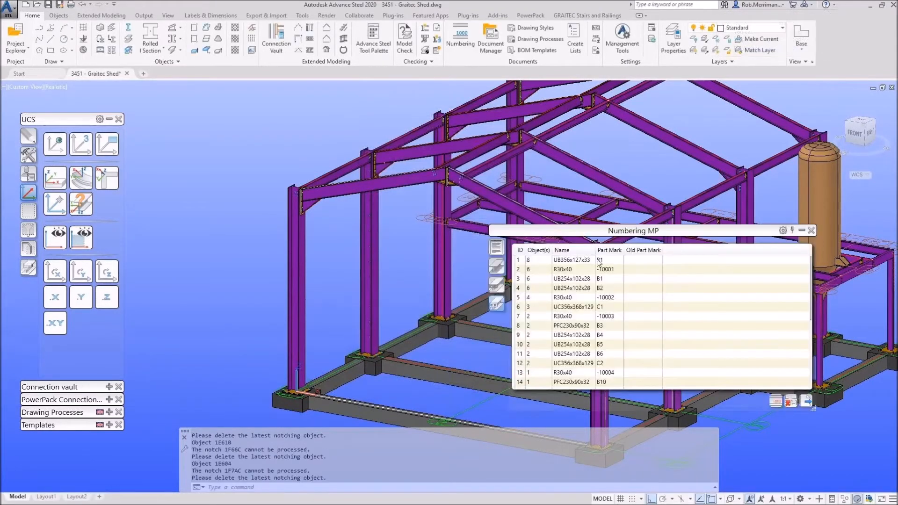
pyautogui.moveTo(646, 234); pyautogui.dragTo(322, 221)
pyautogui.click(602, 236)
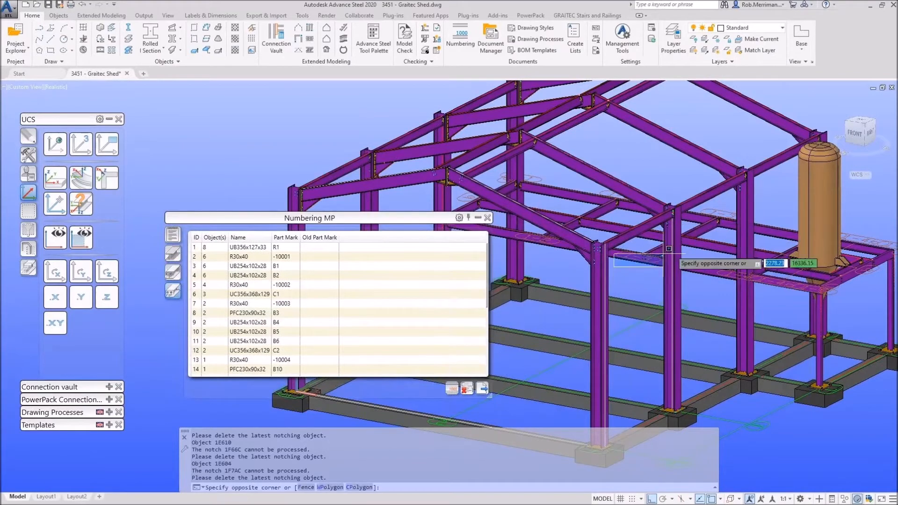
pyautogui.scroll(-3, 608, 243)
pyautogui.click(660, 259)
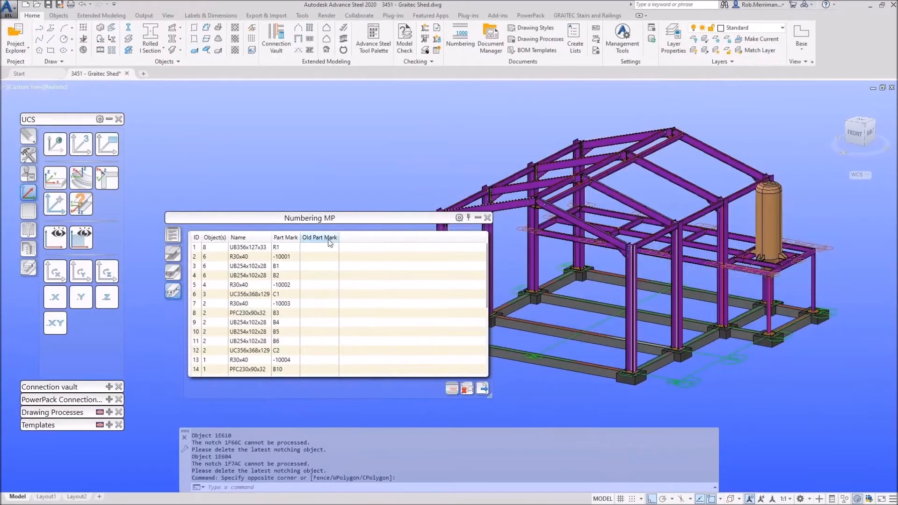
pyautogui.moveTo(320, 219); pyautogui.dragTo(296, 192)
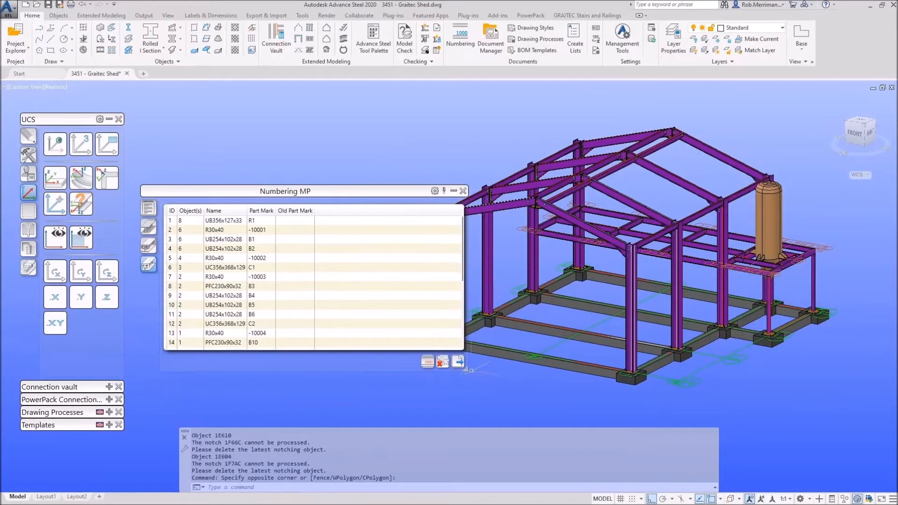
pyautogui.moveTo(467, 372); pyautogui.dragTo(376, 379)
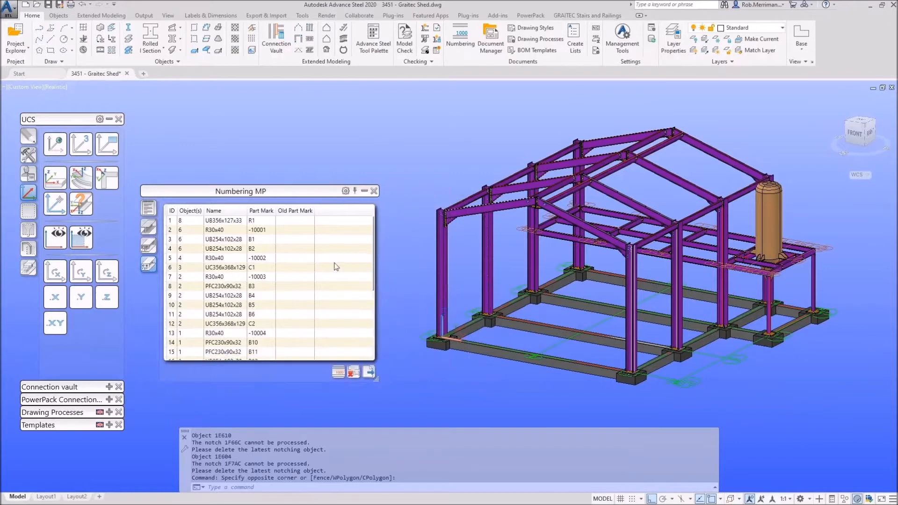
# Step: Find the column entry with an old part mark in the main part and single part numbering results, marking it in the model each time
pyautogui.scroll(-3, 336, 265)
pyautogui.scroll(-2, 336, 266)
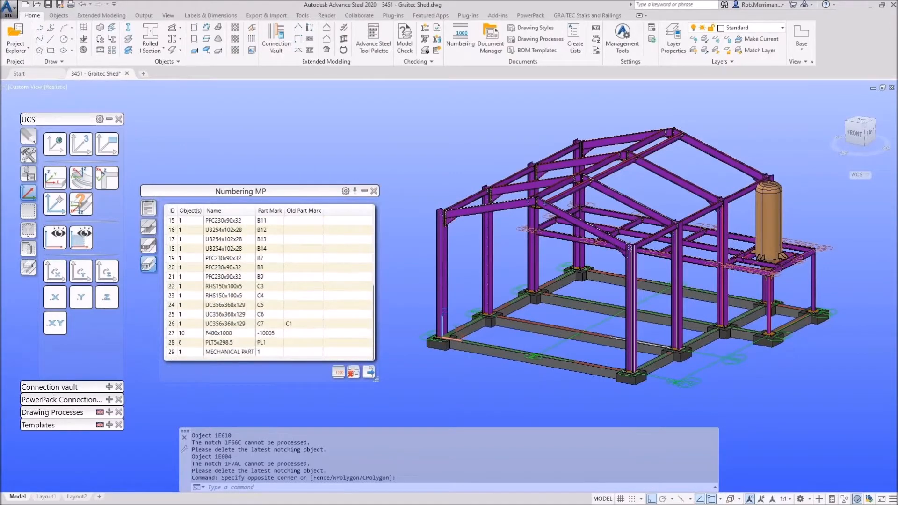
pyautogui.click(306, 327)
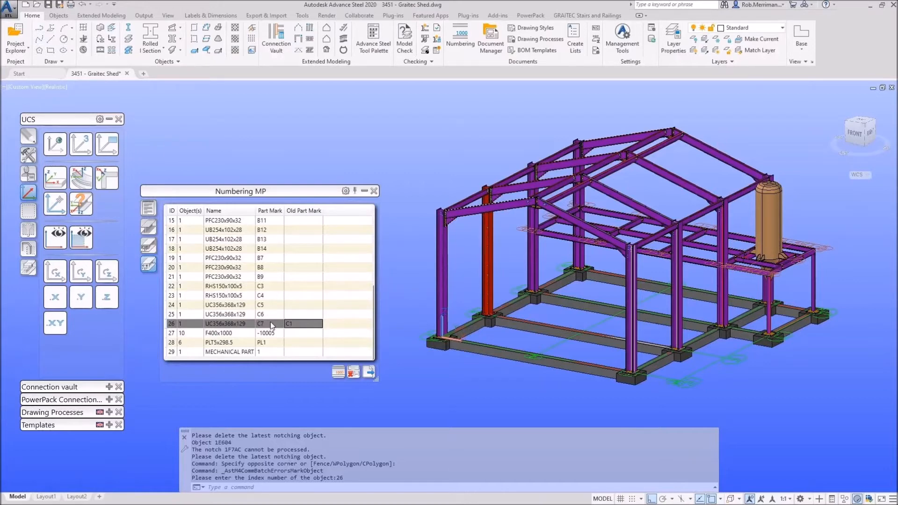
pyautogui.click(149, 247)
pyautogui.scroll(-6, 309, 248)
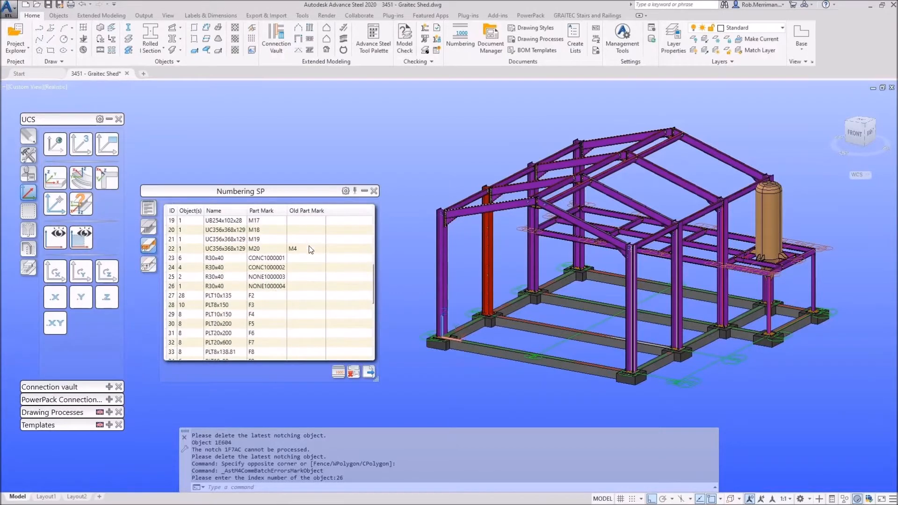
pyautogui.click(316, 252)
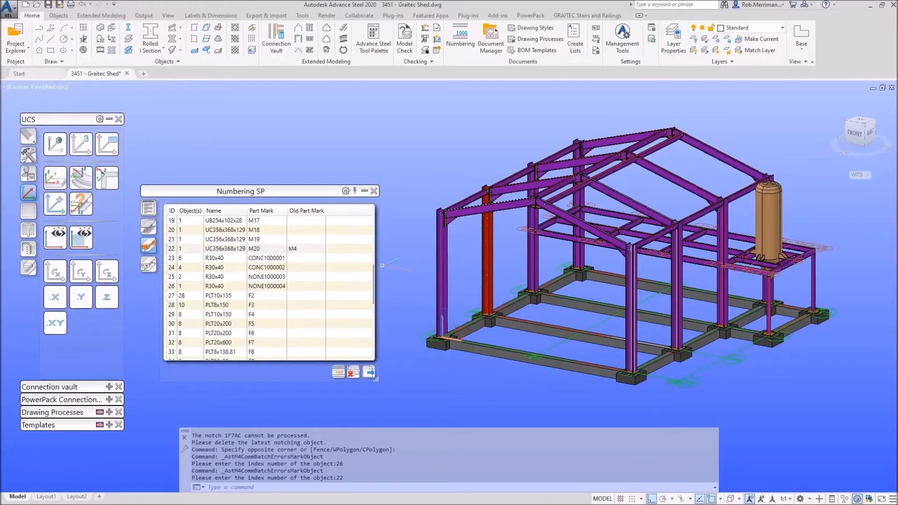
# Step: Export the single part numbering results and open 3451 - Graitec Shed - Numbering SP.txt from the project folder in File Explorer
pyautogui.click(369, 372)
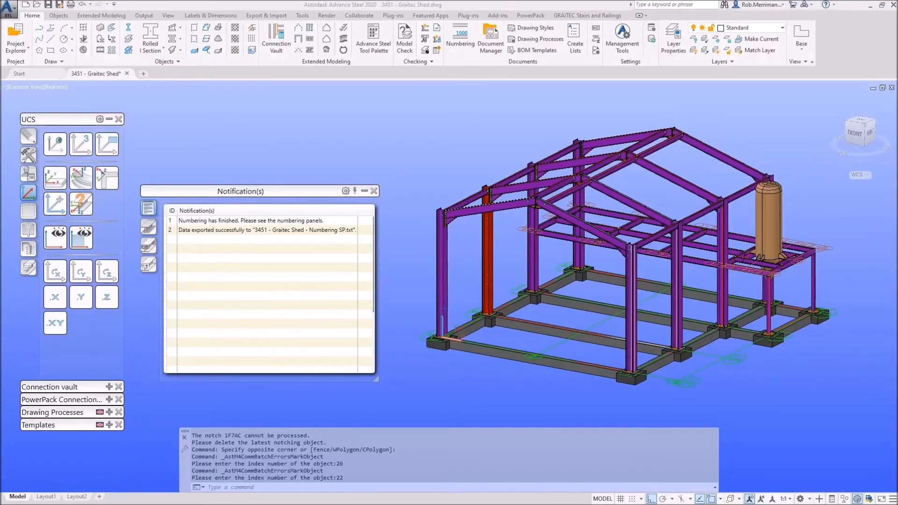
pyautogui.hotkey('alt', 'Tab')
pyautogui.click(229, 30)
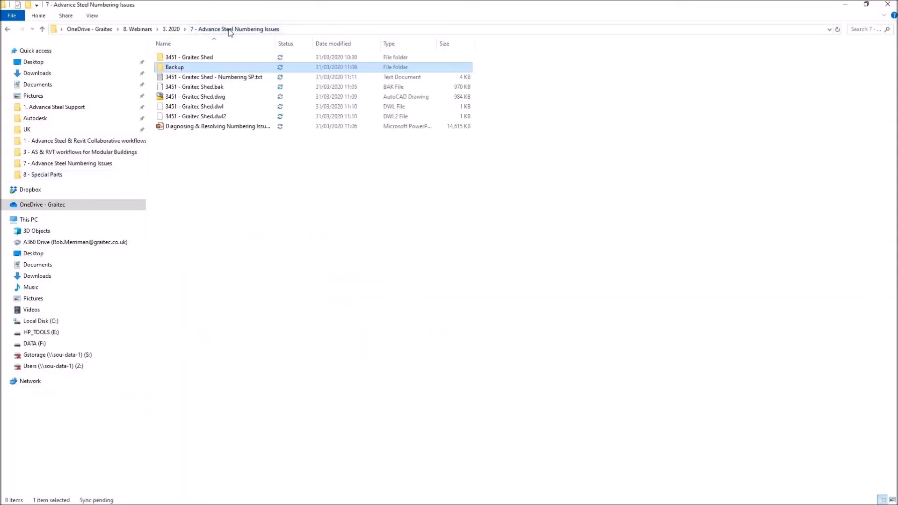
pyautogui.doubleClick(226, 77)
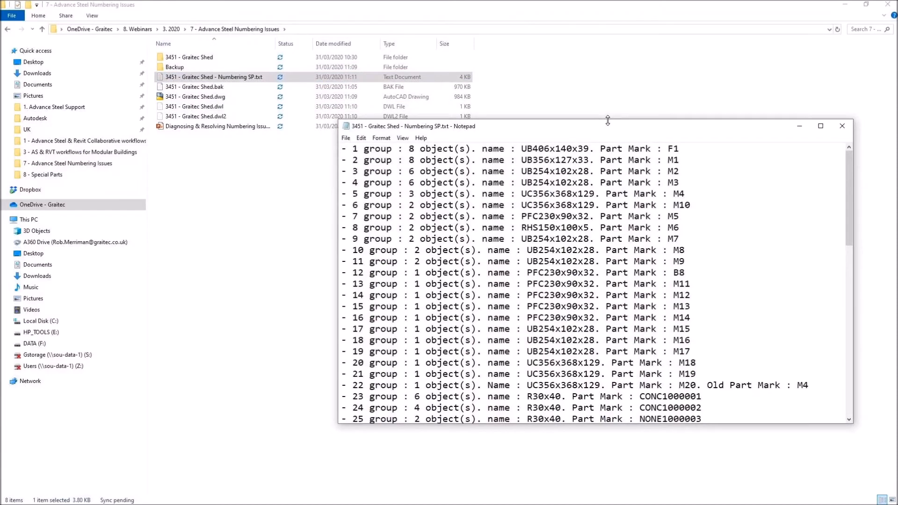
# Step: Examine the exported single part list for part marks, object groups and any old part marks, and put the text file away
pyautogui.moveTo(607, 125); pyautogui.dragTo(517, 93)
pyautogui.scroll(-2, 645, 243)
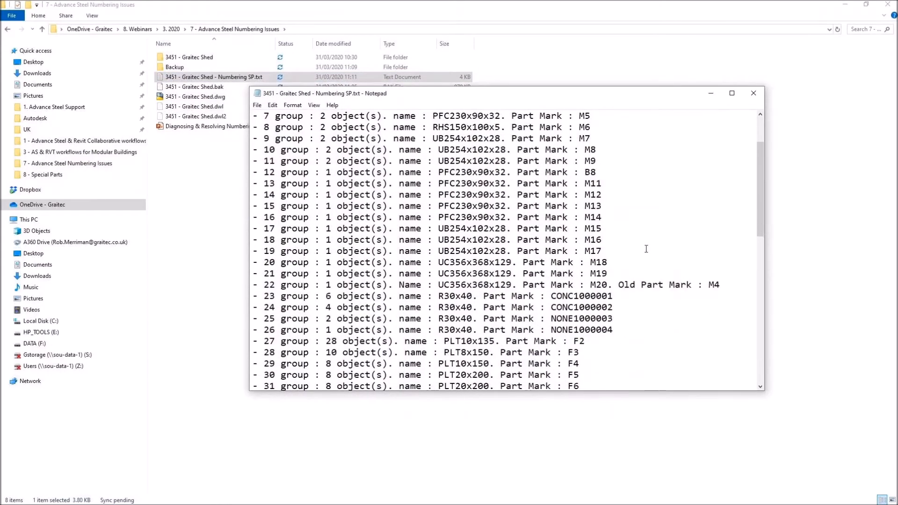
pyautogui.moveTo(737, 284); pyautogui.dragTo(625, 284)
pyautogui.scroll(-6, 625, 284)
pyautogui.scroll(-6, 625, 284)
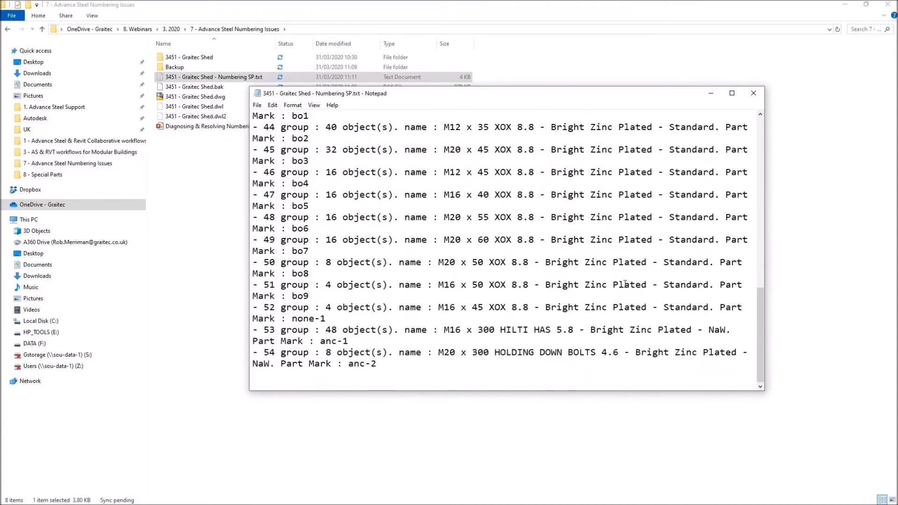
pyautogui.scroll(12, 625, 284)
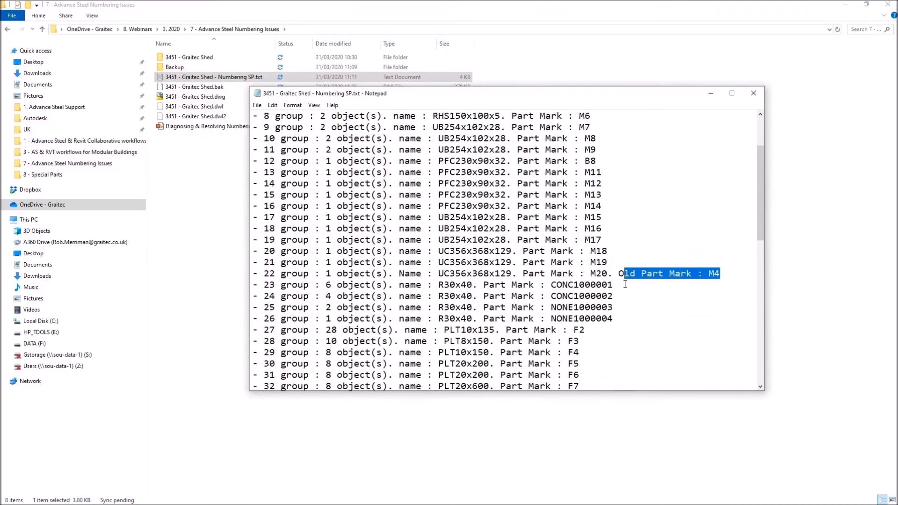
pyautogui.scroll(3, 625, 284)
pyautogui.scroll(-10, 626, 283)
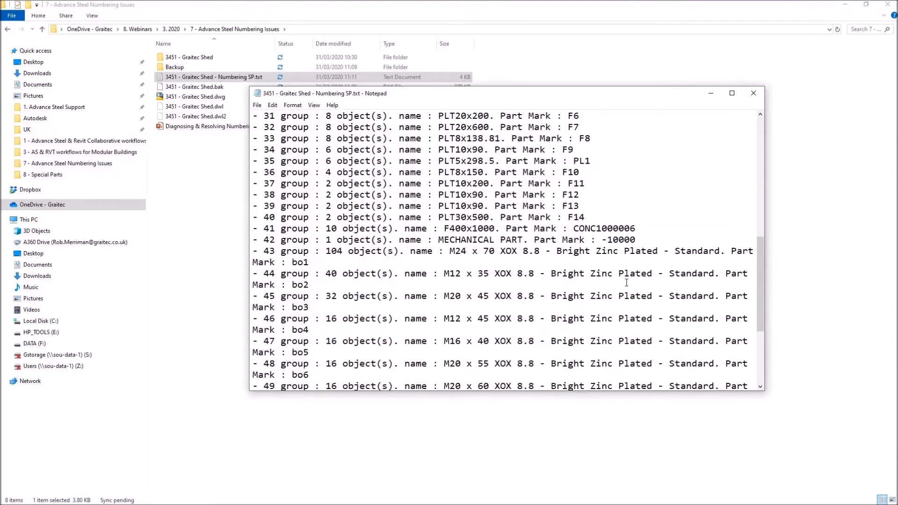
pyautogui.click(715, 94)
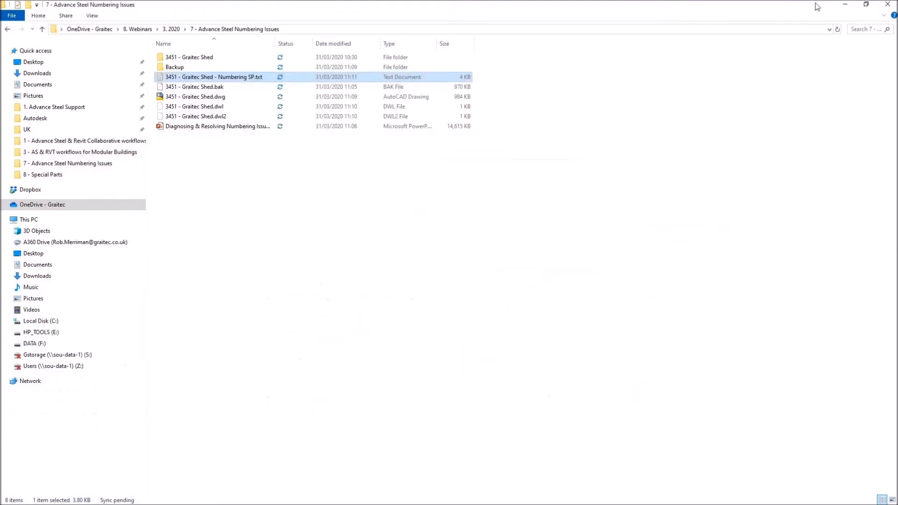
# Step: Export the main part numbering results to a text file, check for it in the project folder, and close the results palette
pyautogui.click(845, 4)
pyautogui.click(153, 266)
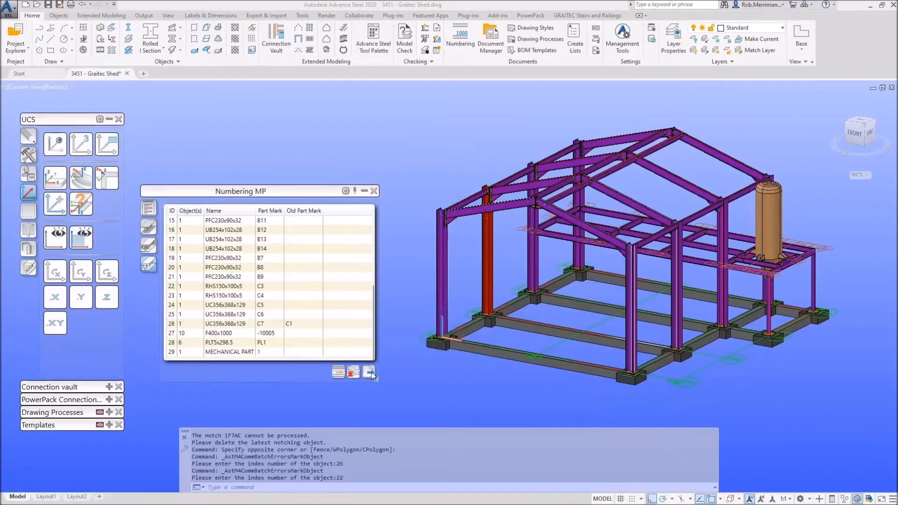
pyautogui.click(370, 373)
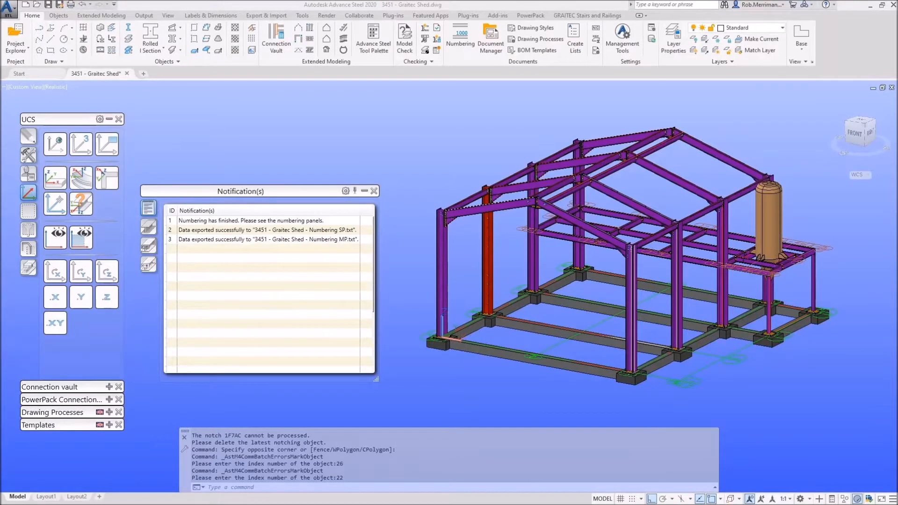
pyautogui.hotkey('alt', 'Tab')
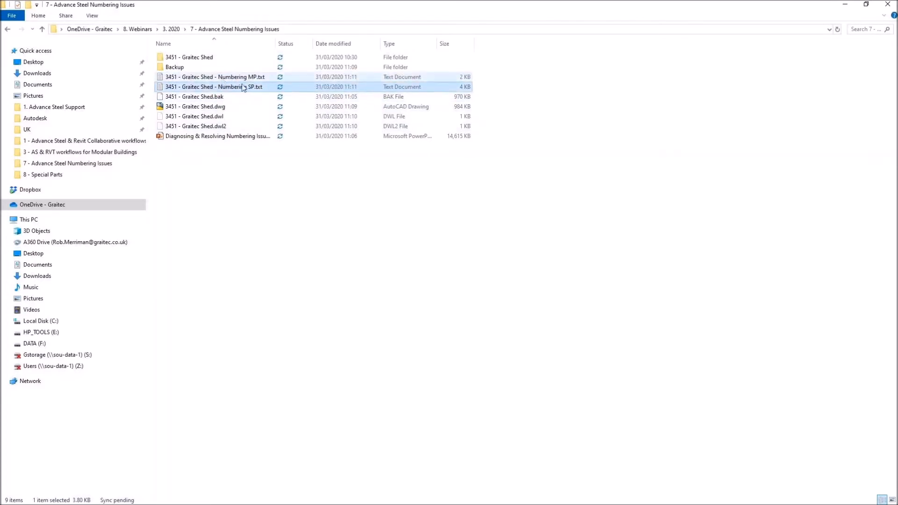
pyautogui.click(849, 5)
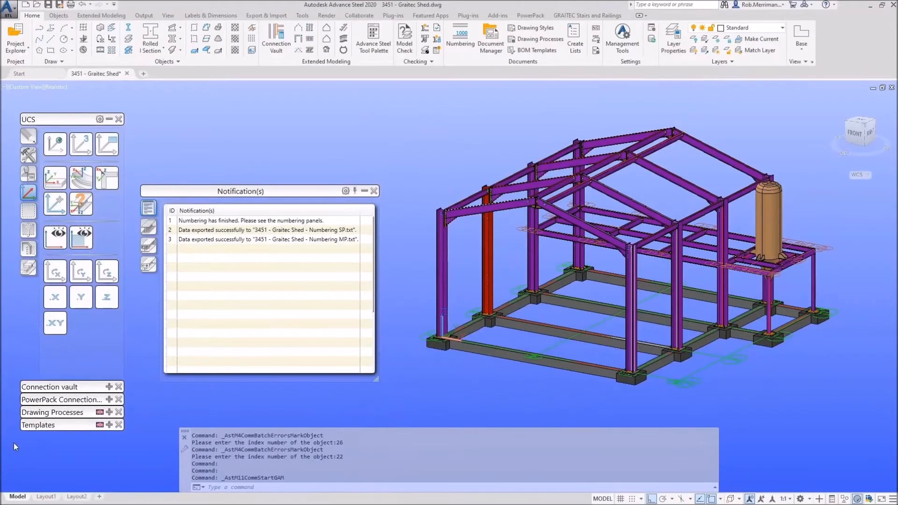
pyautogui.click(374, 191)
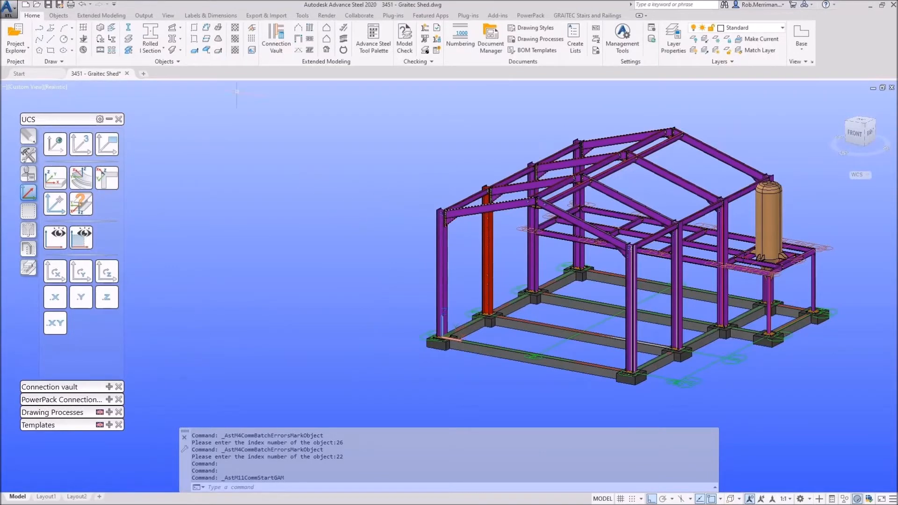
# Step: Examine the detail drawings listed under "Needs update in label" in the Document Manager
pyautogui.click(491, 40)
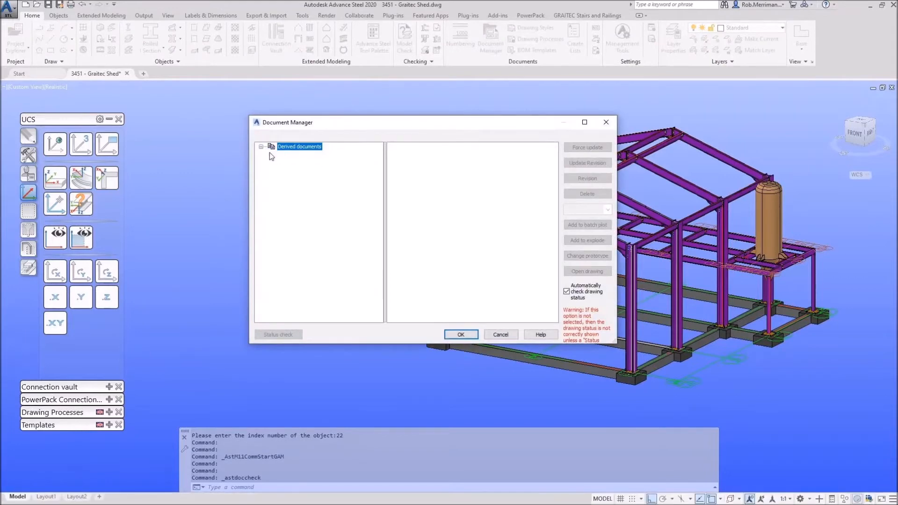
pyautogui.click(271, 153)
pyautogui.click(282, 169)
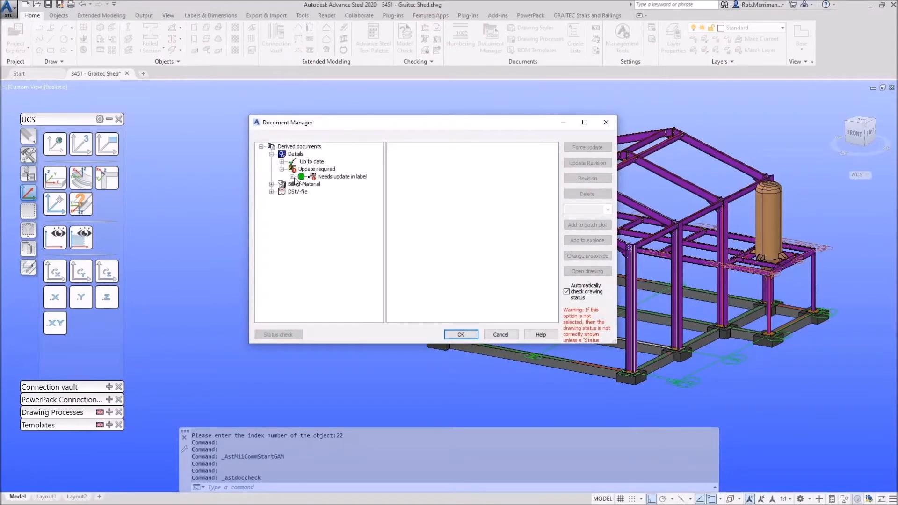
pyautogui.click(292, 177)
pyautogui.click(350, 184)
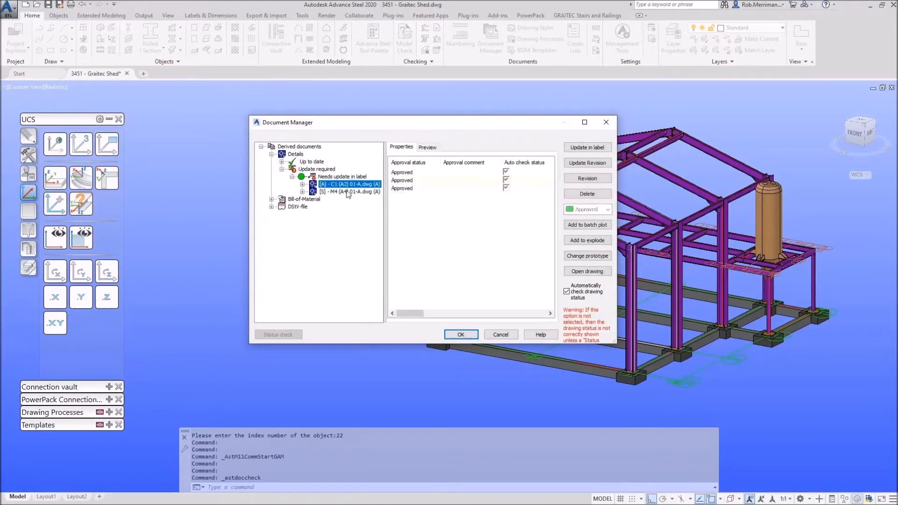
# Step: Update all drawings needing a label update with the next available revision, entering the author's initials and the description "REVISED AS CLOUDED"
pyautogui.click(350, 177)
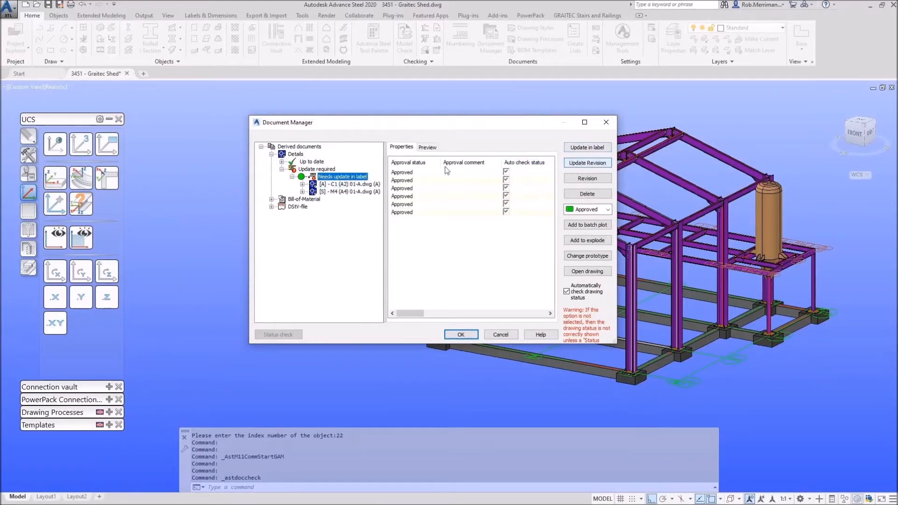
pyautogui.click(588, 164)
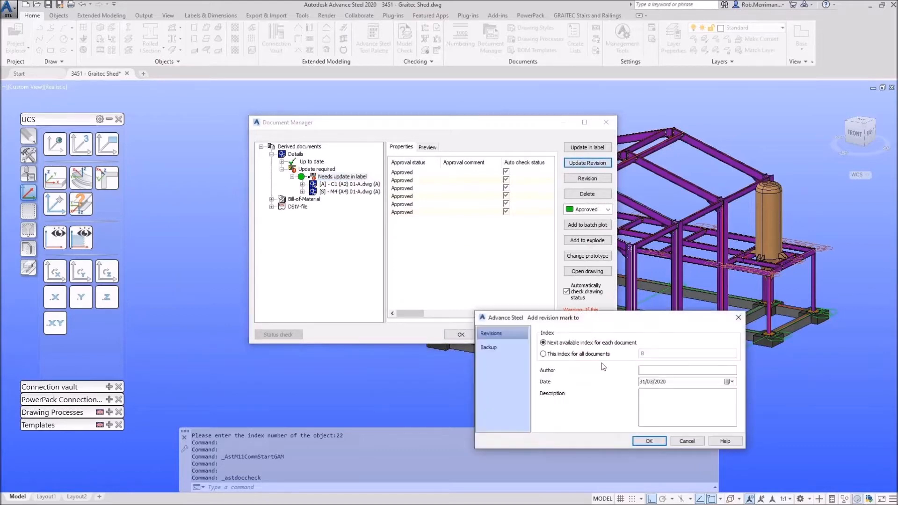
pyautogui.click(656, 370)
pyautogui.write('RM')
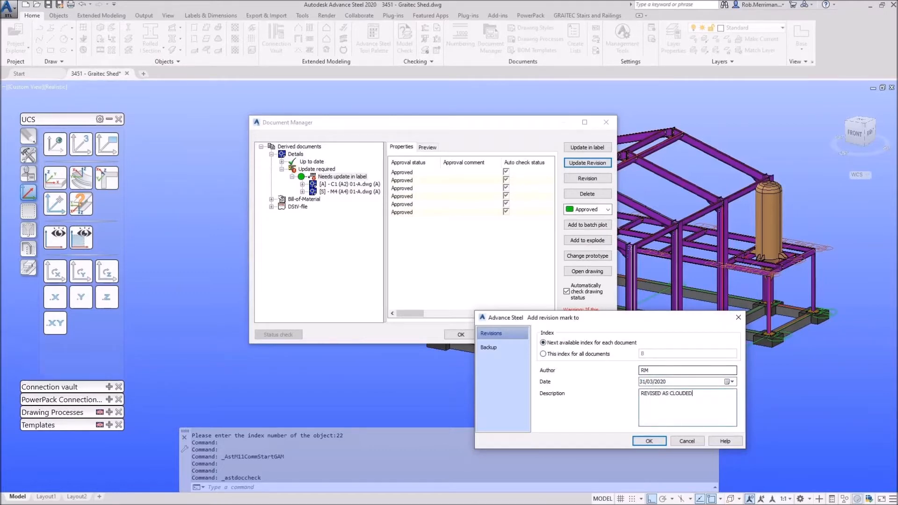
pyautogui.click(655, 442)
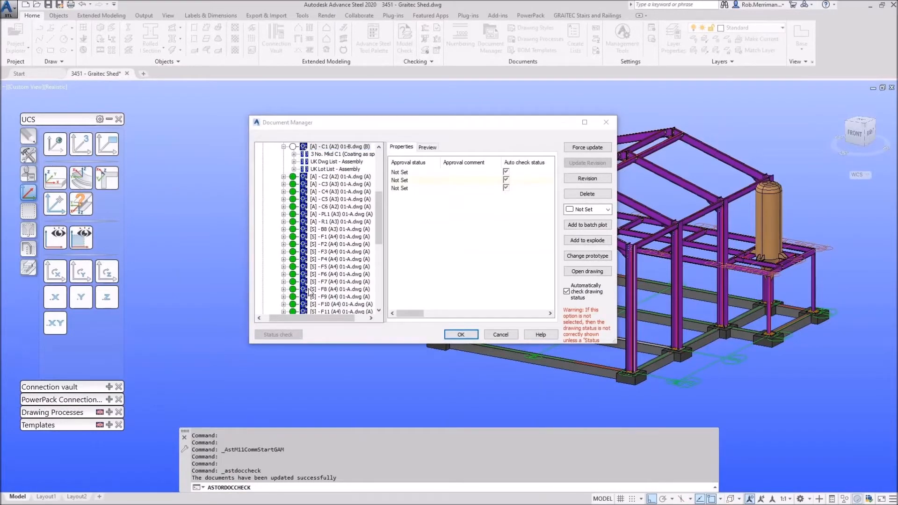
# Step: Preview the revision clouds on the updated C1 assembly drawing and close the Document Manager
pyautogui.click(431, 148)
pyautogui.scroll(3, 481, 259)
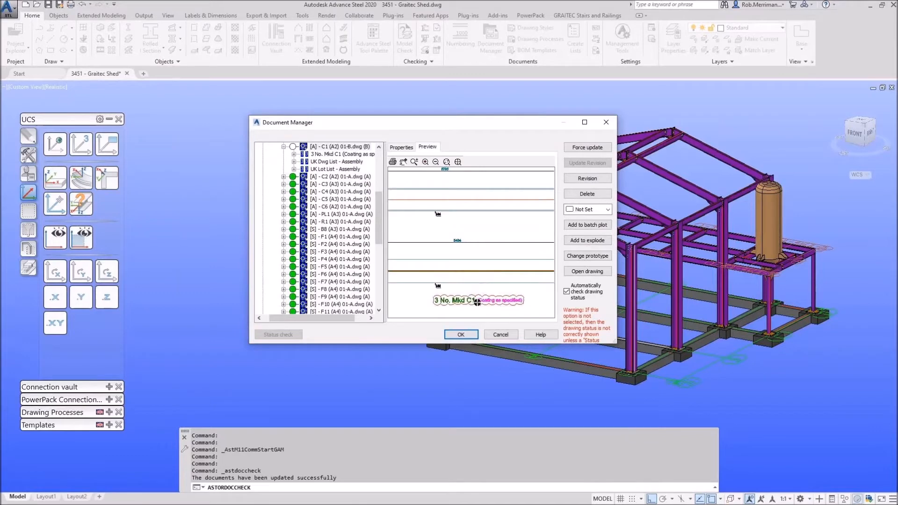
pyautogui.moveTo(468, 280); pyautogui.dragTo(467, 273, button='middle')
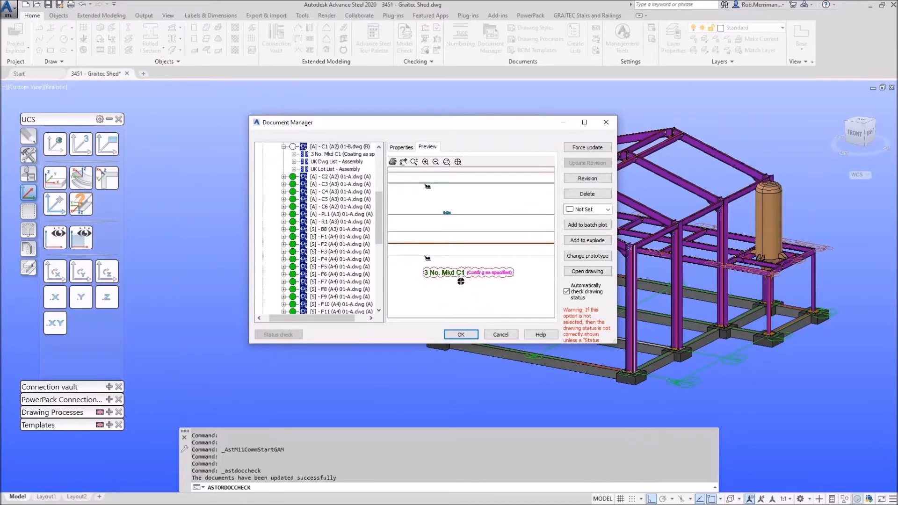
pyautogui.click(468, 337)
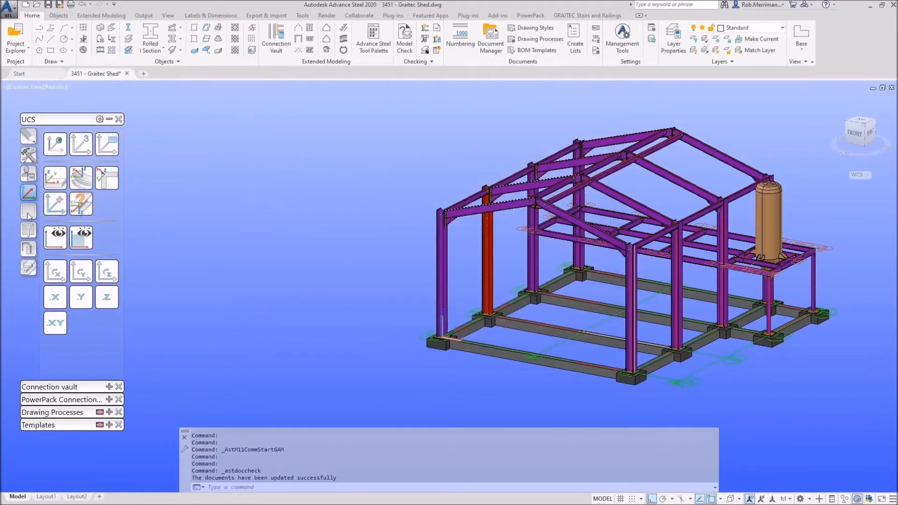
# Step: Clear the red marking from the highlighted column in the model
pyautogui.click(28, 212)
pyautogui.click(55, 197)
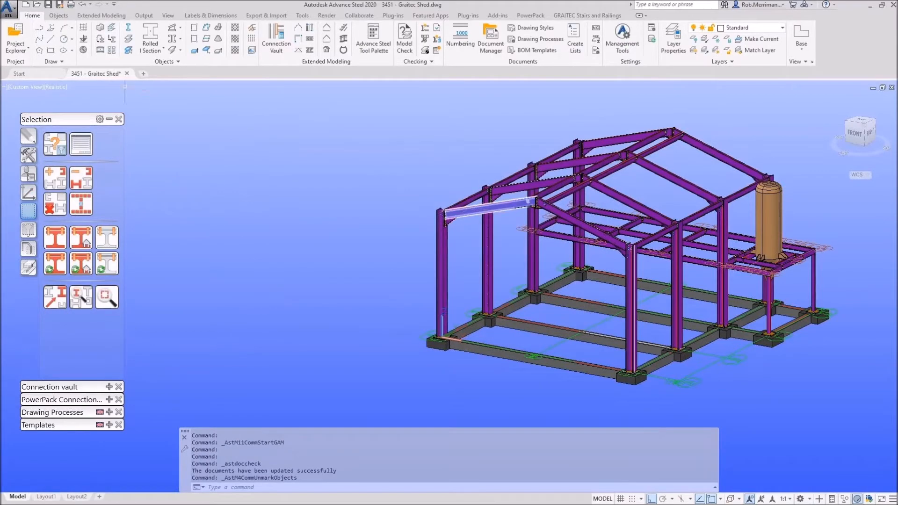
# Step: Run the All Assemblies A3-A1 - Single - BOM drawing process, review the log of assemblies not created, and close the log
pyautogui.click(108, 119)
pyautogui.click(110, 159)
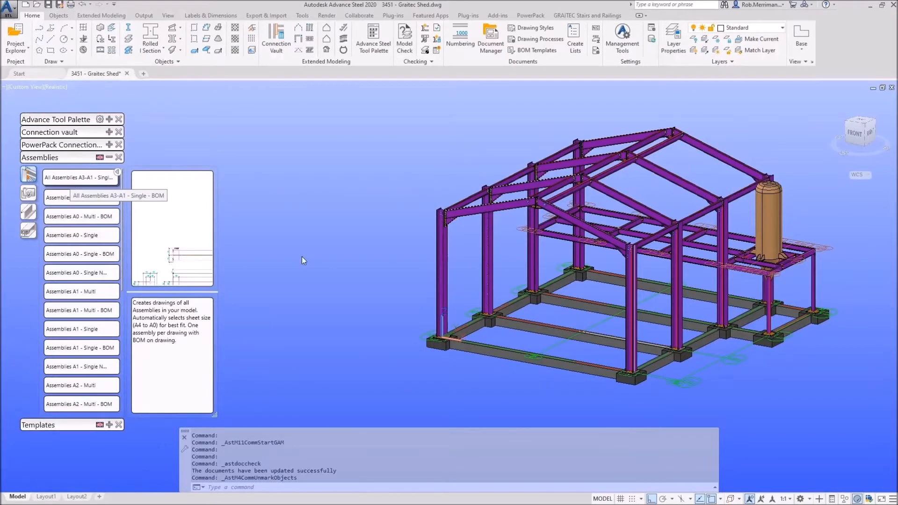
pyautogui.click(55, 262)
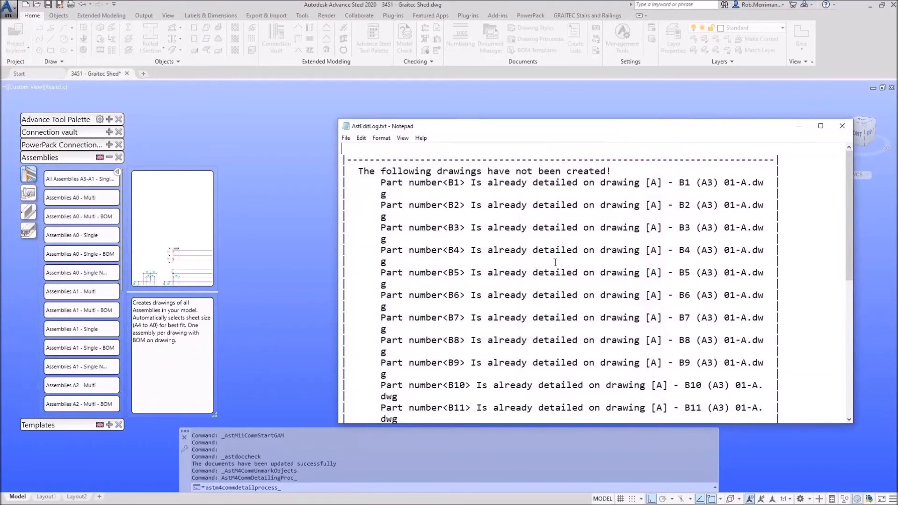
pyautogui.scroll(-8, 467, 201)
pyautogui.scroll(-2, 467, 200)
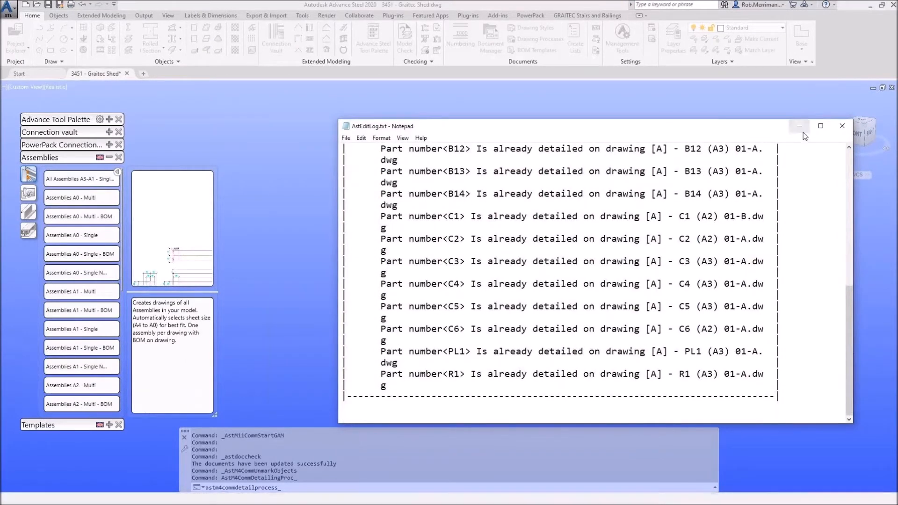
pyautogui.click(842, 126)
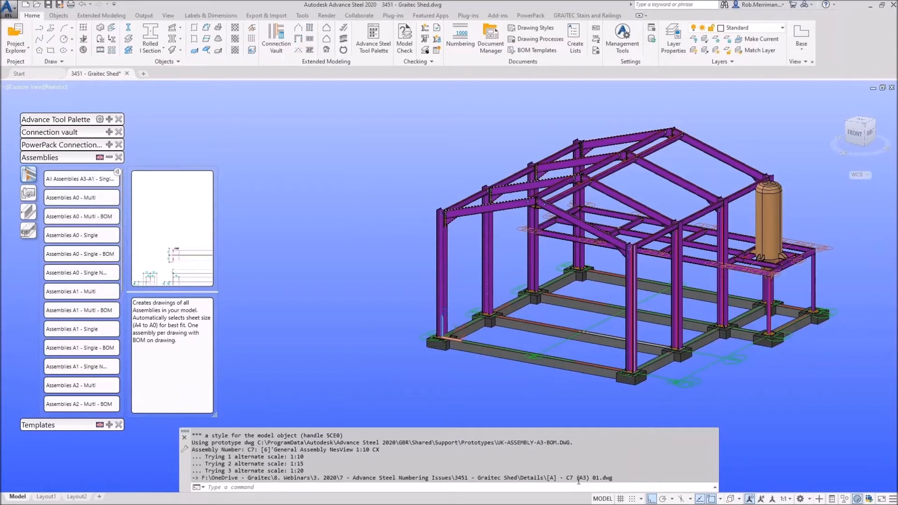
# Step: Run the Parts A1 - Multi - BOM drawing process on all single parts with the default process properties
pyautogui.click(28, 230)
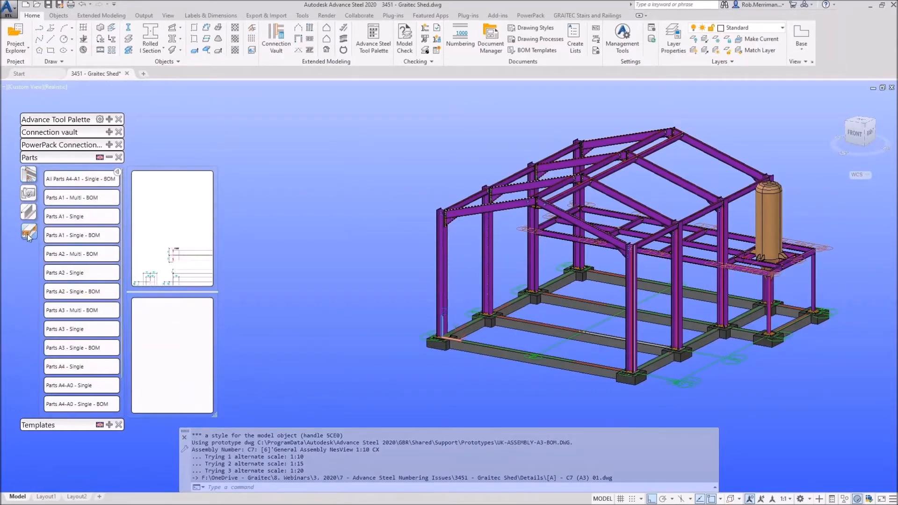
pyautogui.click(82, 197)
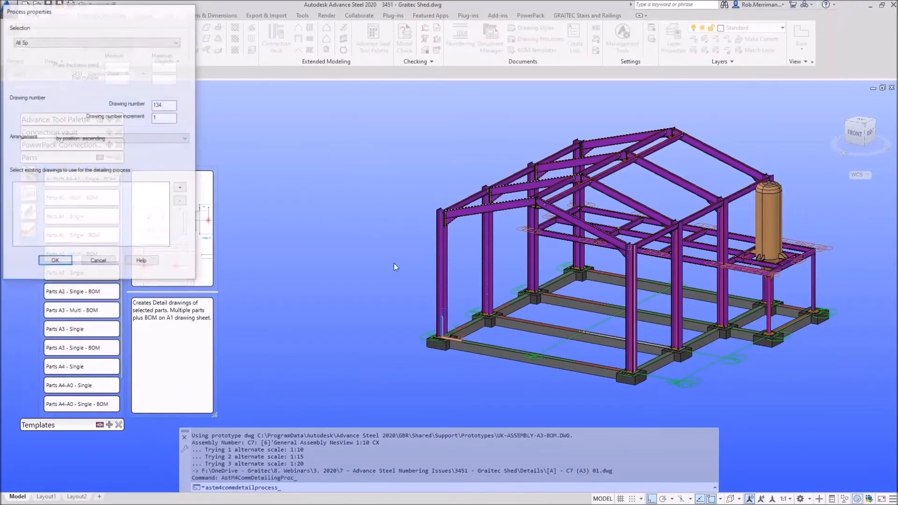
pyautogui.click(55, 262)
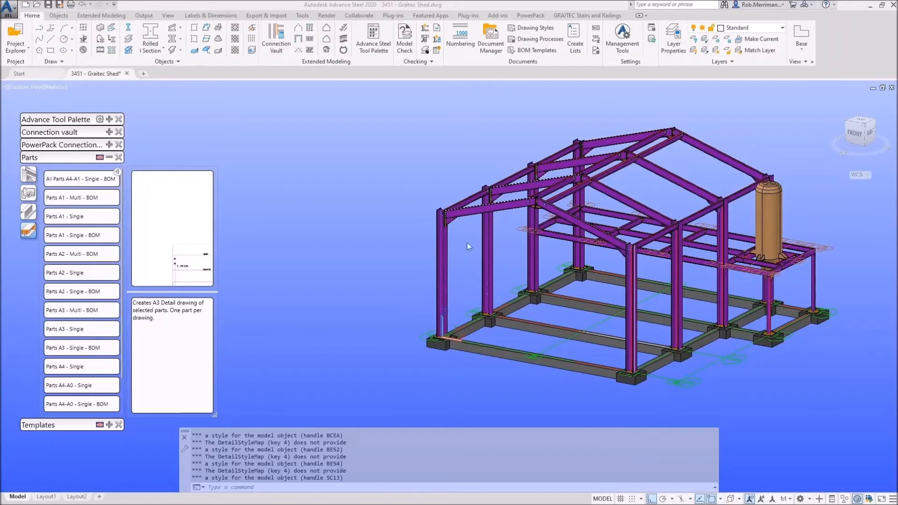
# Step: Preview the revision cloud on the C1 assembly drawing in an enlarged Document Manager, leaving it without making changes
pyautogui.click(488, 51)
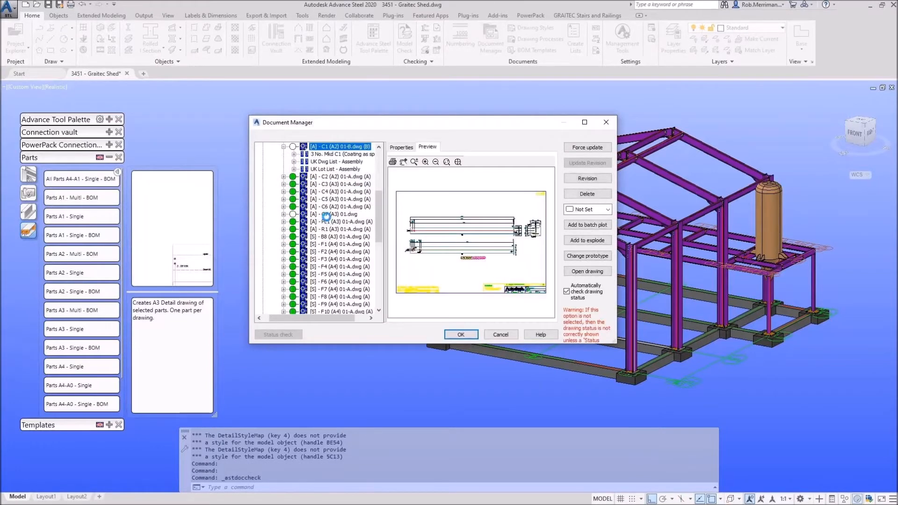
pyautogui.click(586, 123)
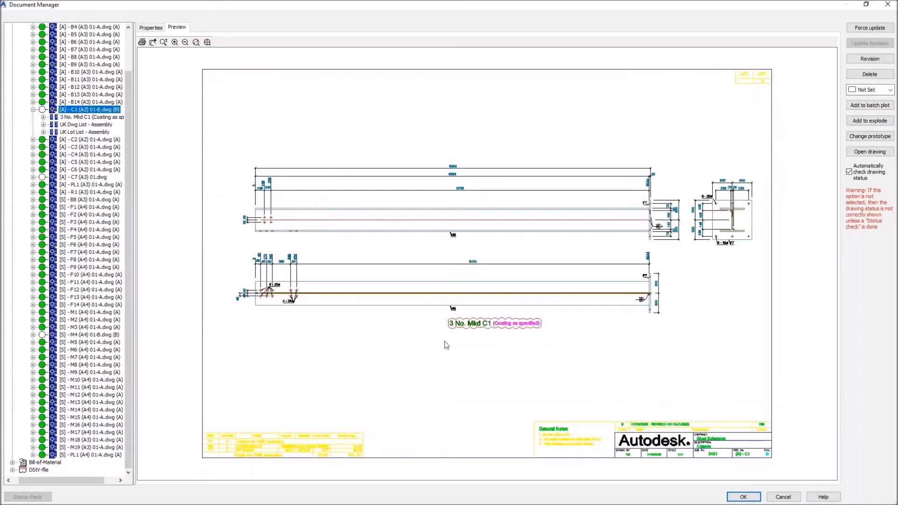
pyautogui.scroll(3, 484, 350)
pyautogui.scroll(2, 484, 350)
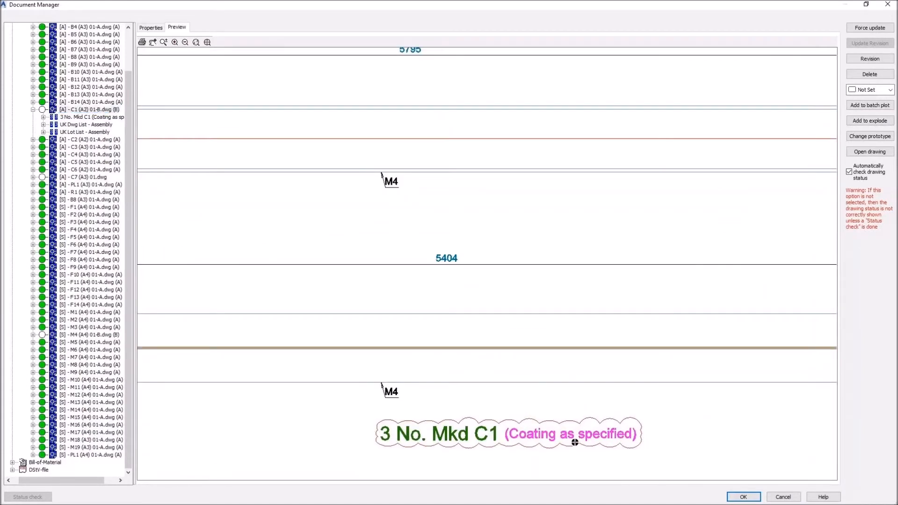
pyautogui.click(782, 500)
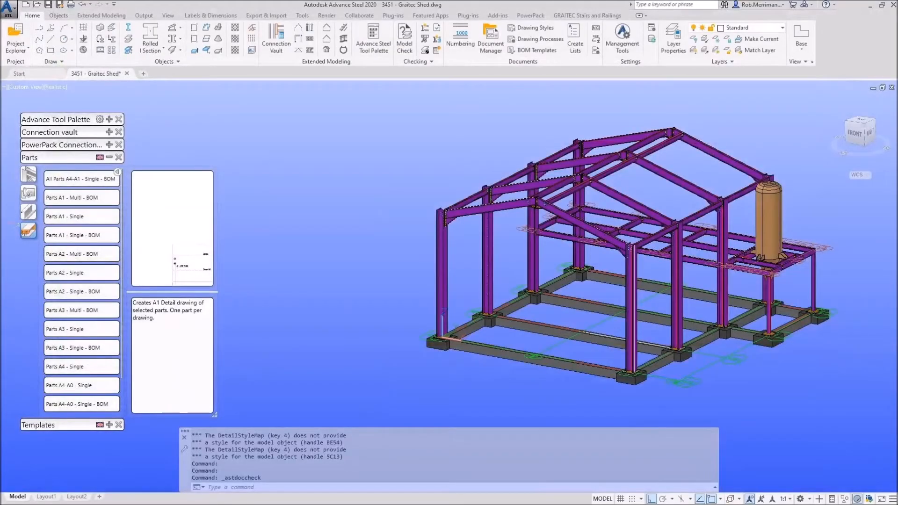
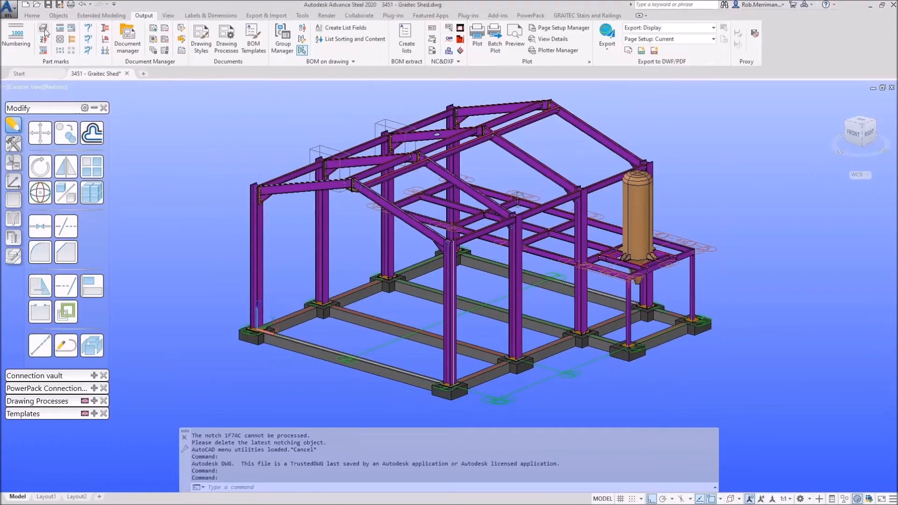
# Step: Switch the model's part marks to preliminary marks, single part marks and finally main part marks
pyautogui.click(44, 30)
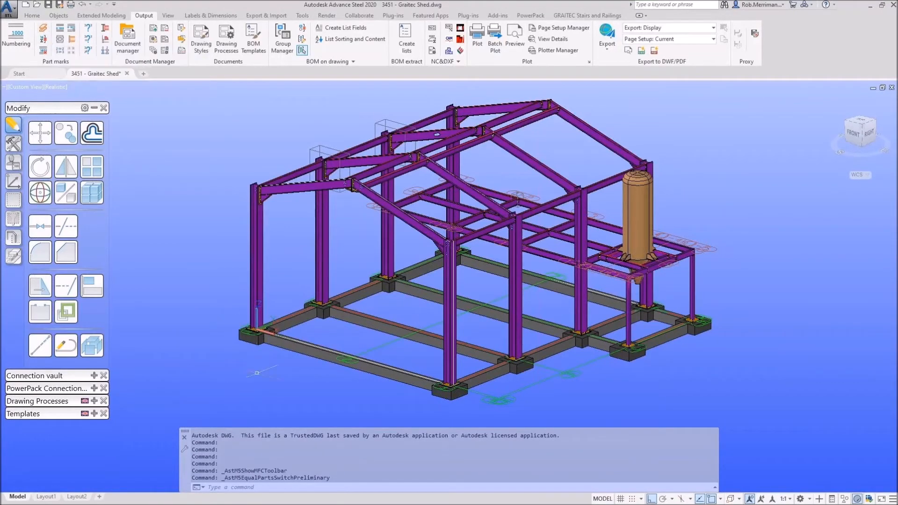
pyautogui.moveTo(330, 480); pyautogui.dragTo(202, 479)
pyautogui.doubleClick(187, 352)
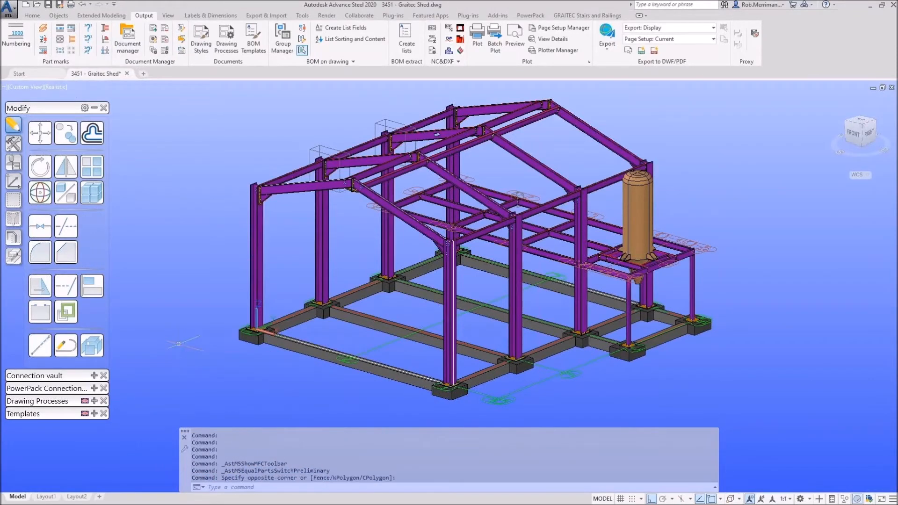
pyautogui.click(42, 36)
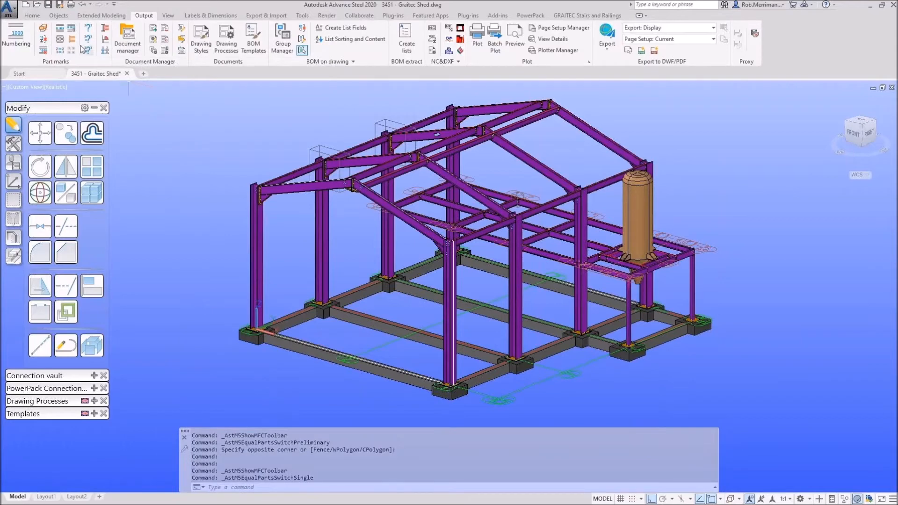
pyautogui.click(46, 32)
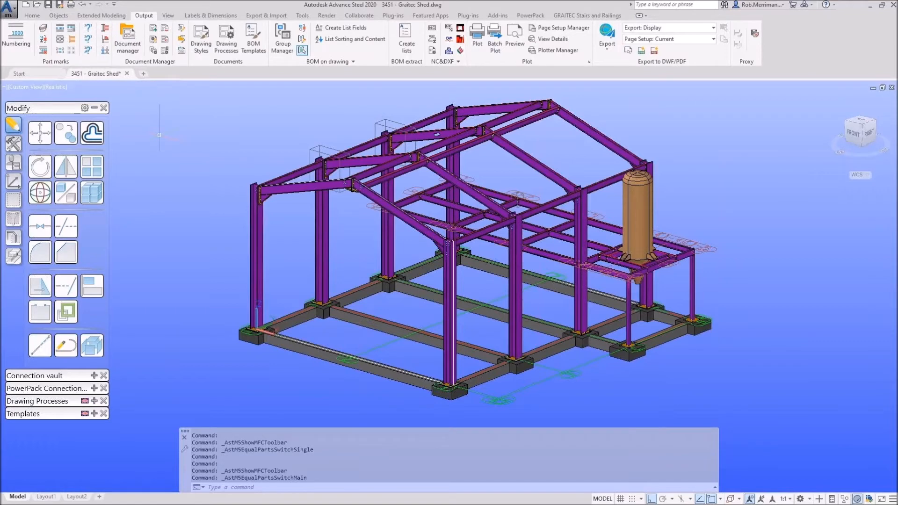
# Step: Check the model for duplicate main part numbers, review the resulting log and close it
pyautogui.click(88, 29)
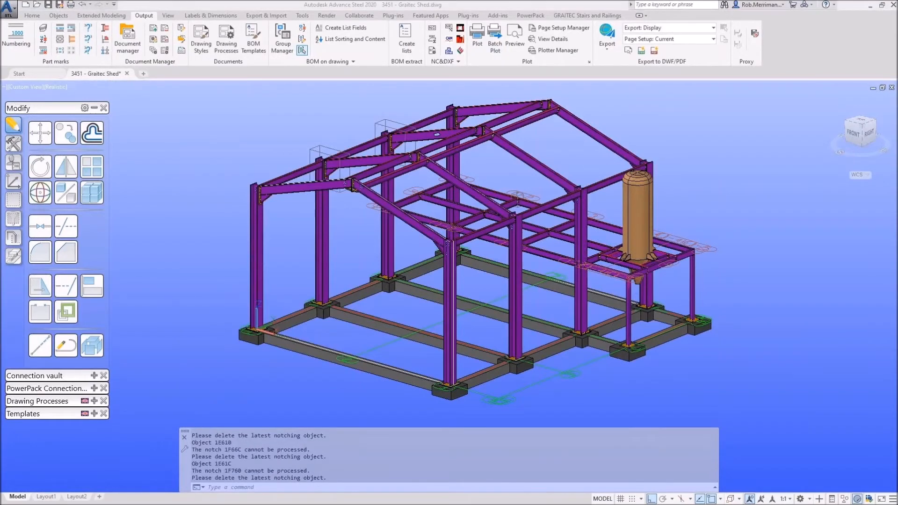
pyautogui.moveTo(518, 132); pyautogui.dragTo(551, 120)
pyautogui.moveTo(284, 183); pyautogui.dragTo(440, 205)
pyautogui.click(440, 205)
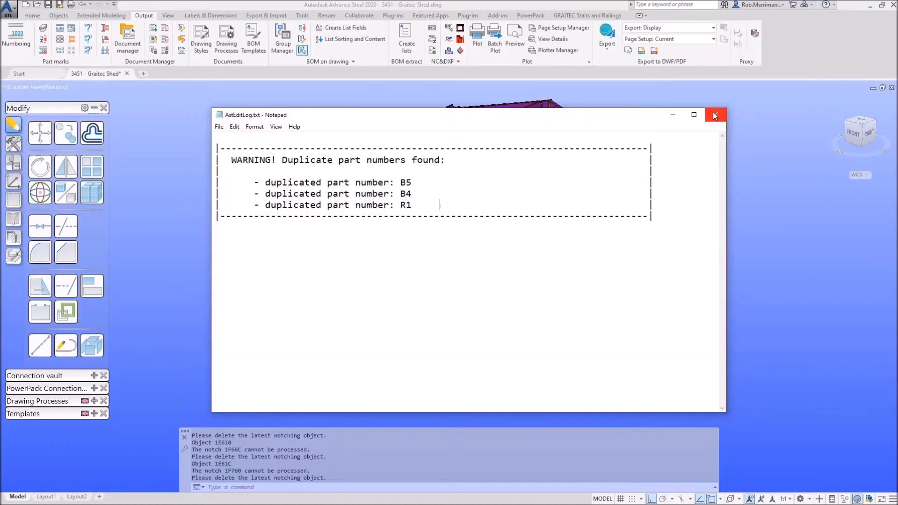
pyautogui.click(715, 116)
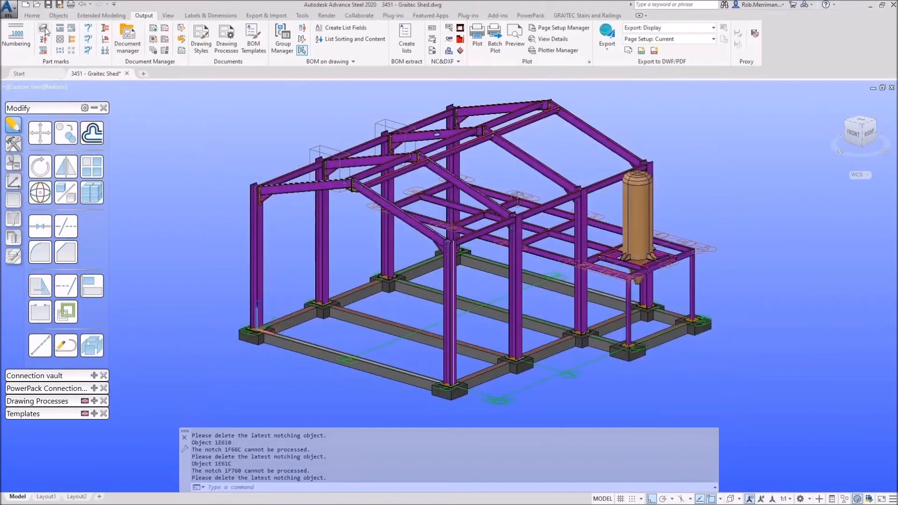
# Step: Switch to single part marks, check the model for duplicate numbers and close the log after reading it
pyautogui.click(46, 29)
pyautogui.click(62, 50)
pyautogui.click(89, 31)
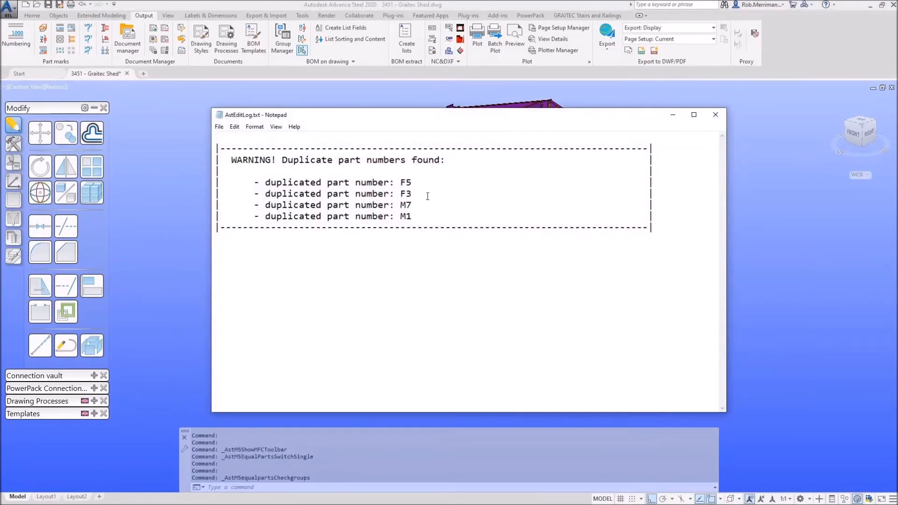
pyautogui.click(716, 115)
# Step: Switch back to main part marks and run the equal-part check on part number R1
pyautogui.click(43, 29)
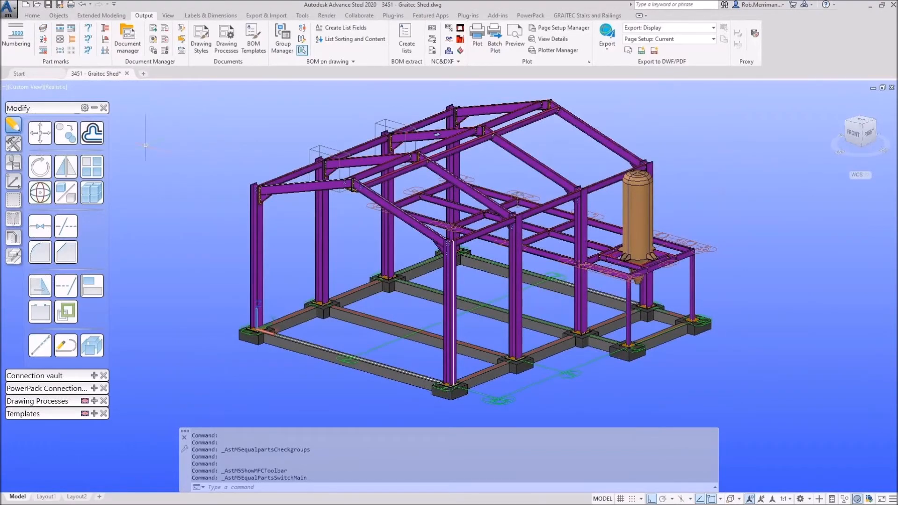
pyautogui.click(88, 40)
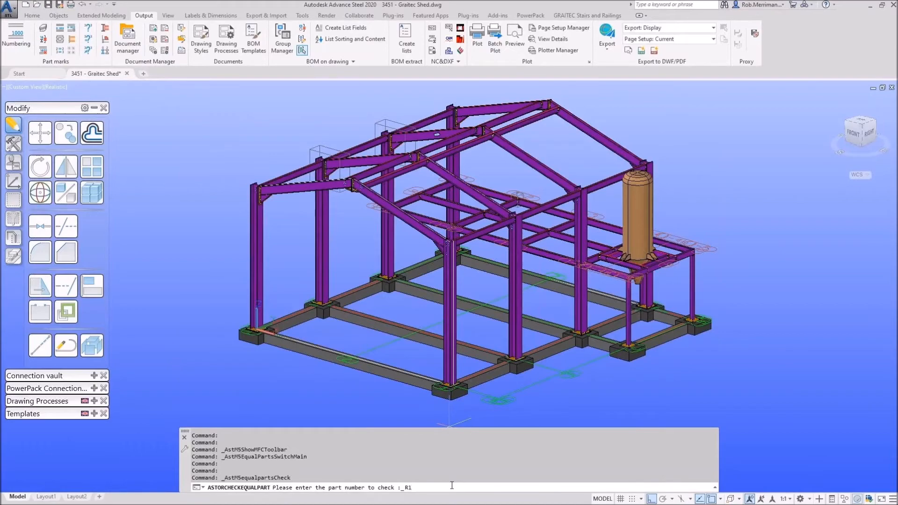
pyautogui.press('Return')
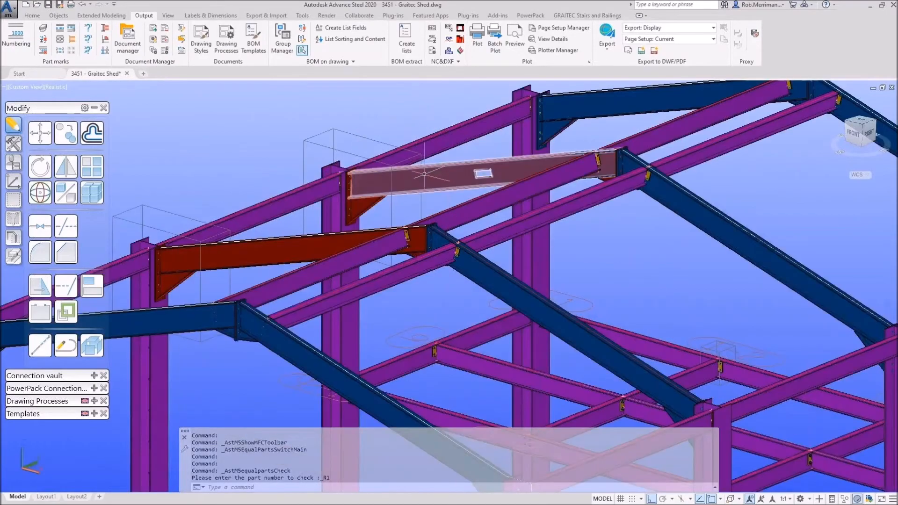
# Step: Examine the colour-marked R1 rafters up close, comparing them around the rectangular web opening
pyautogui.scroll(-3, 424, 170)
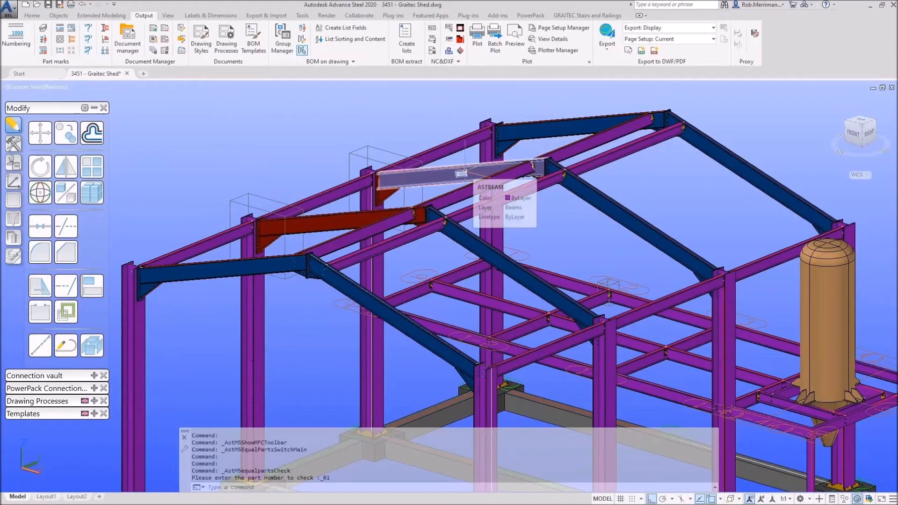
pyautogui.scroll(2, 462, 174)
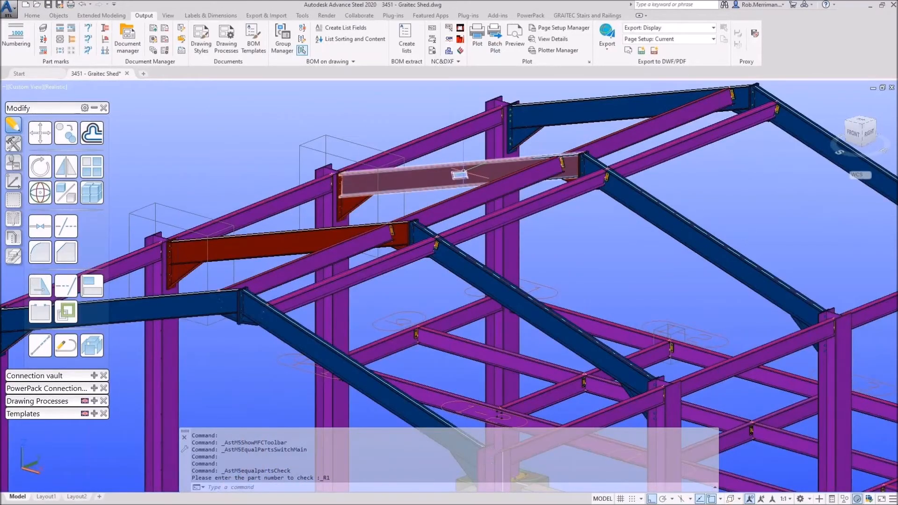
pyautogui.scroll(2, 462, 174)
pyautogui.scroll(2, 458, 177)
pyautogui.scroll(2, 458, 178)
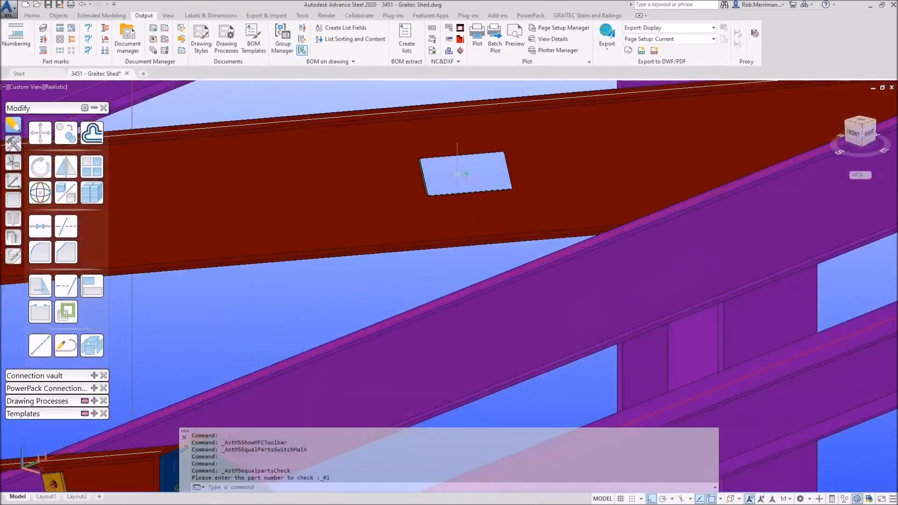
pyautogui.scroll(2, 467, 175)
pyautogui.scroll(-4, 475, 176)
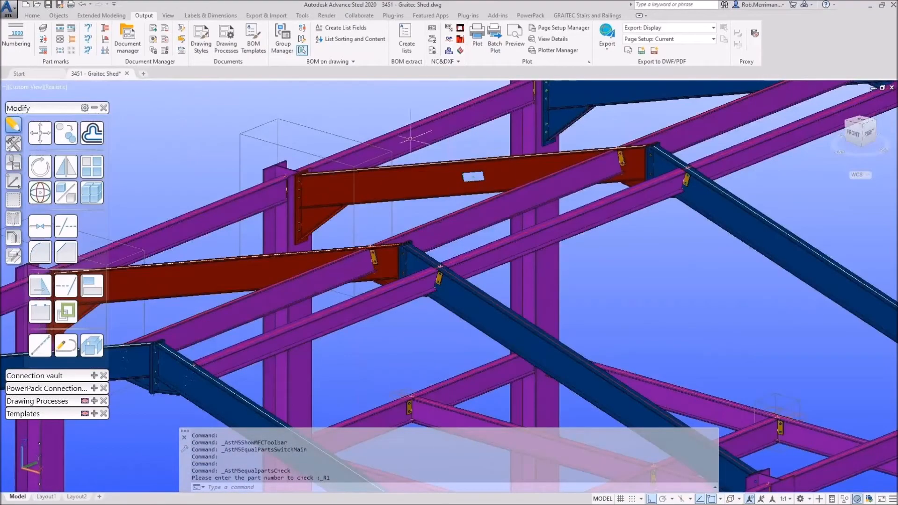
pyautogui.scroll(6, 467, 176)
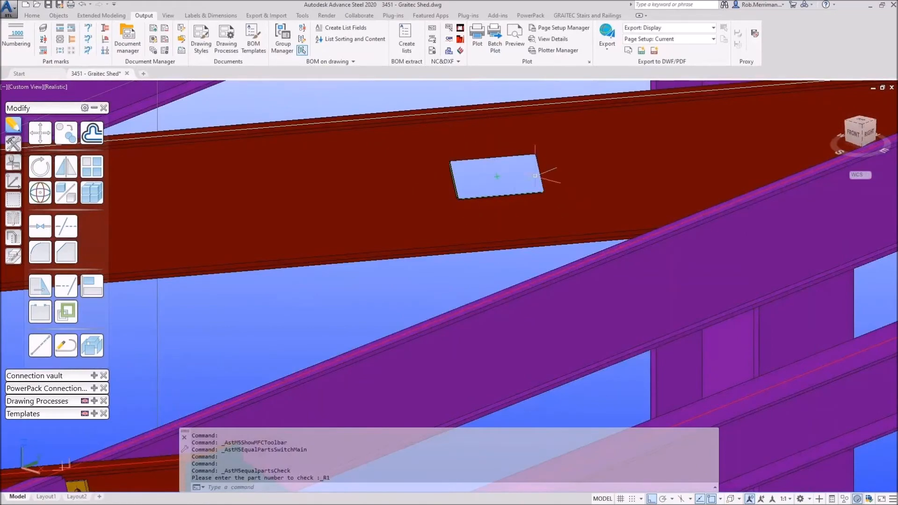
pyautogui.scroll(-6, 534, 177)
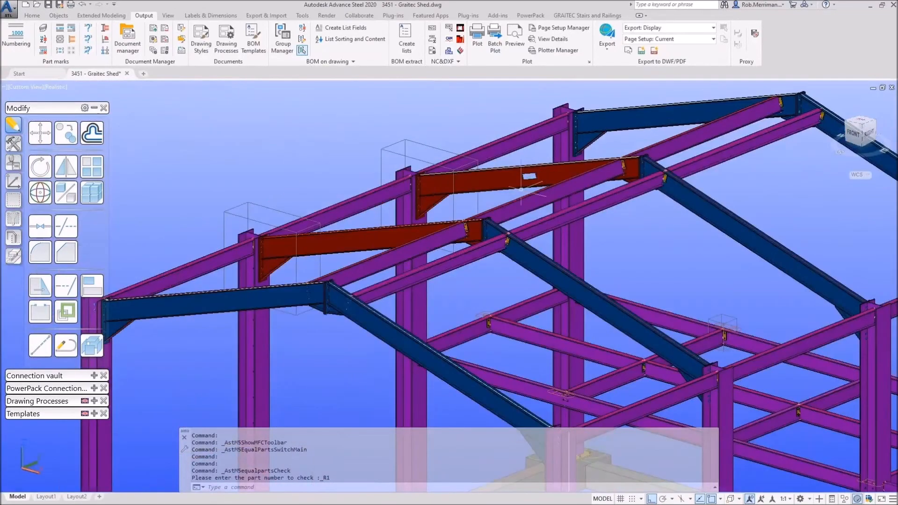
pyautogui.scroll(-3, 522, 188)
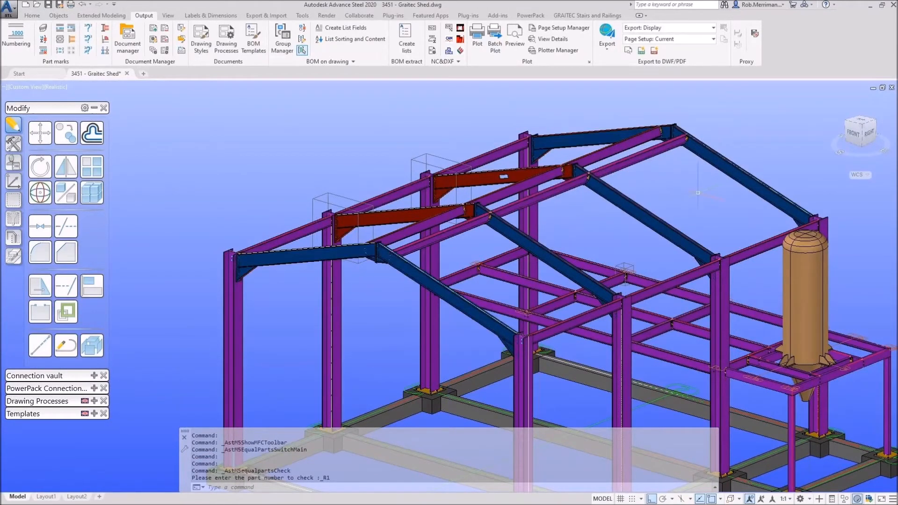
# Step: Delete the rectangular web opening from the red-marked R1 rafter and clear the colour marking from the model
pyautogui.scroll(3, 510, 188)
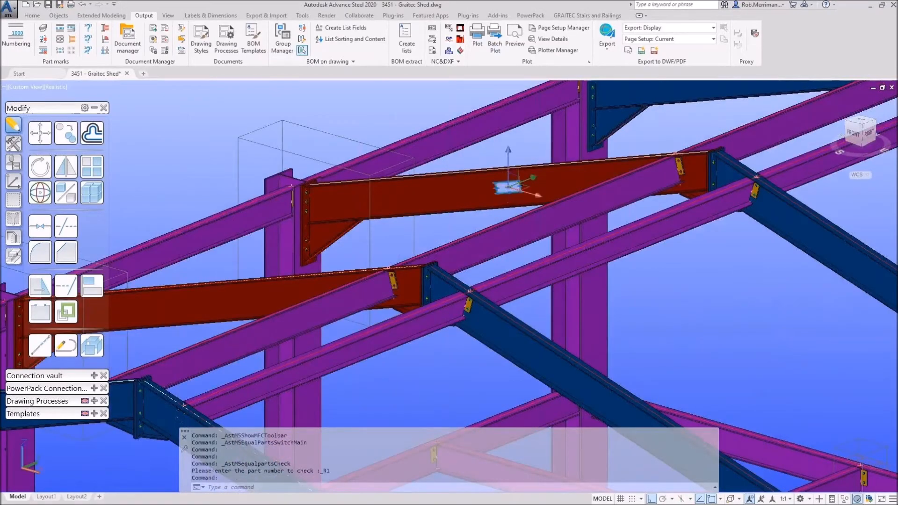
pyautogui.press('Delete')
pyautogui.click(13, 201)
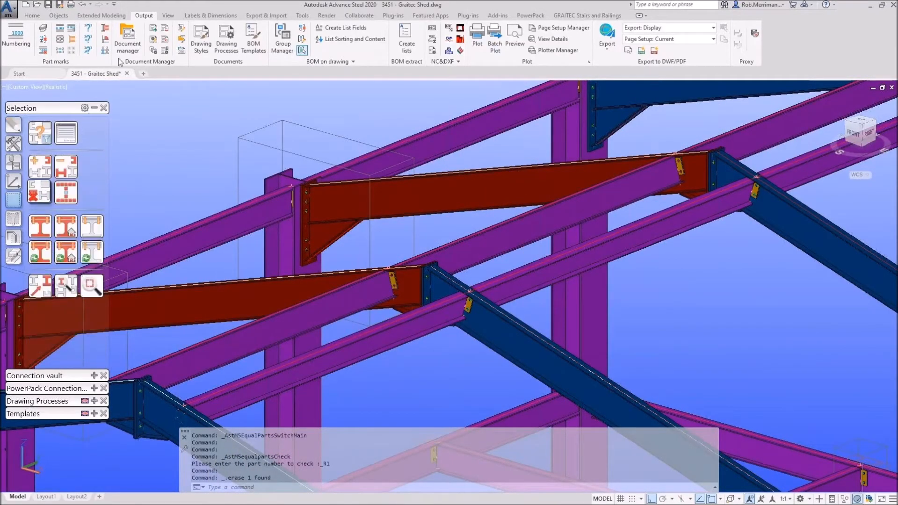
# Step: Repeat the duplicate check on the main part numbers, review the R1 entry in the log and close it
pyautogui.click(88, 31)
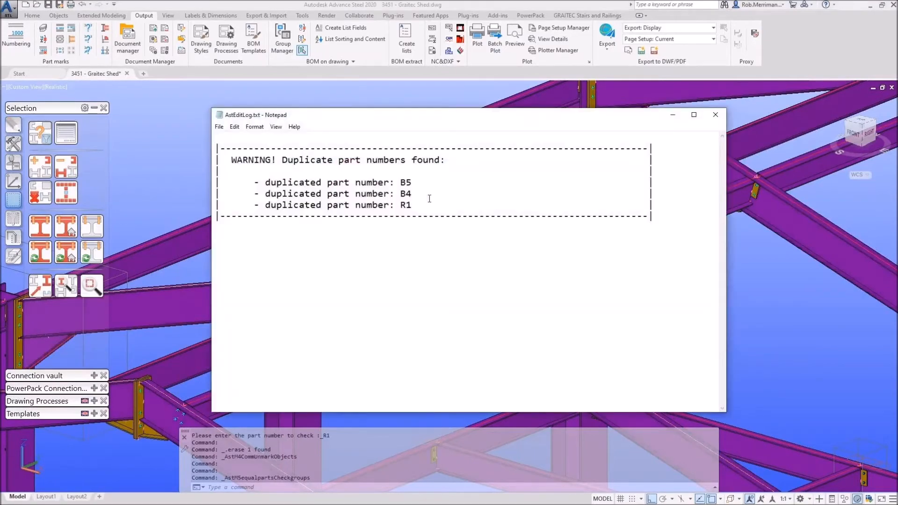
pyautogui.moveTo(416, 206); pyautogui.dragTo(283, 206)
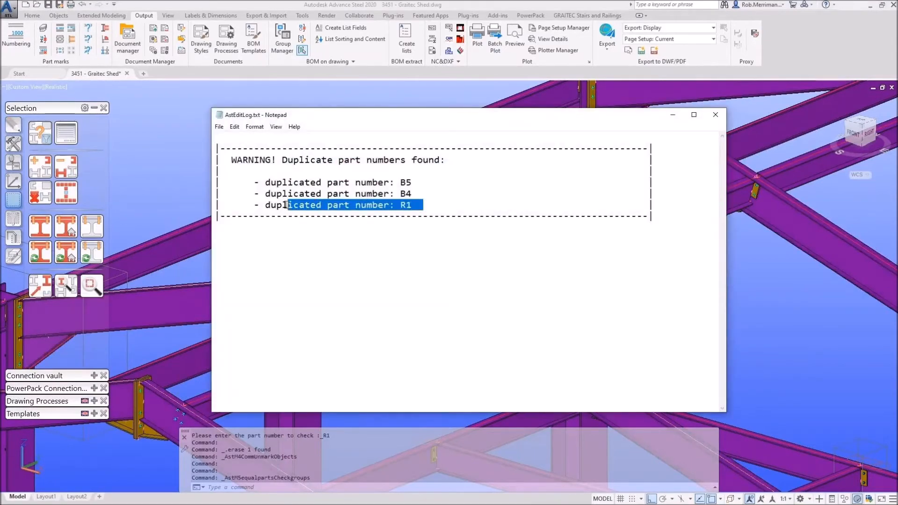
pyautogui.click(716, 115)
pyautogui.scroll(-2, 650, 201)
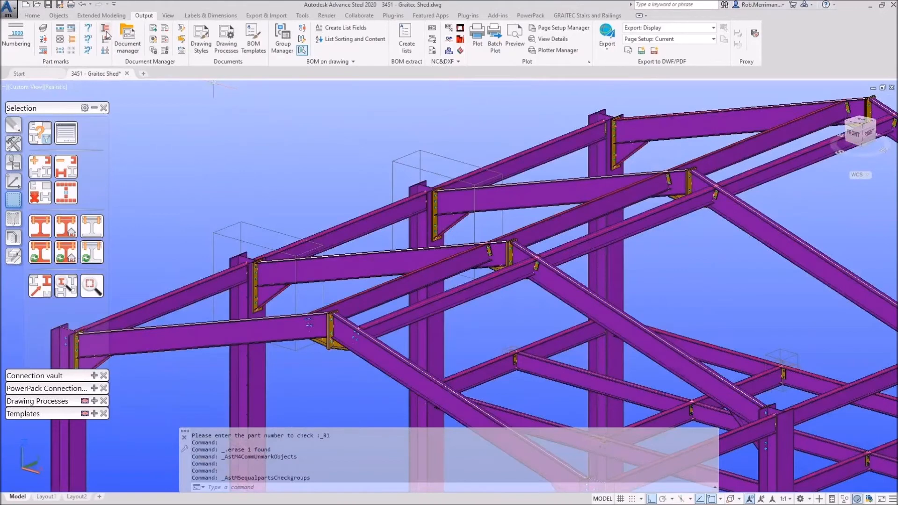
# Step: Run the equal-part check on part number R1, review the marked rafters and clear the colour marking from the model
pyautogui.click(89, 39)
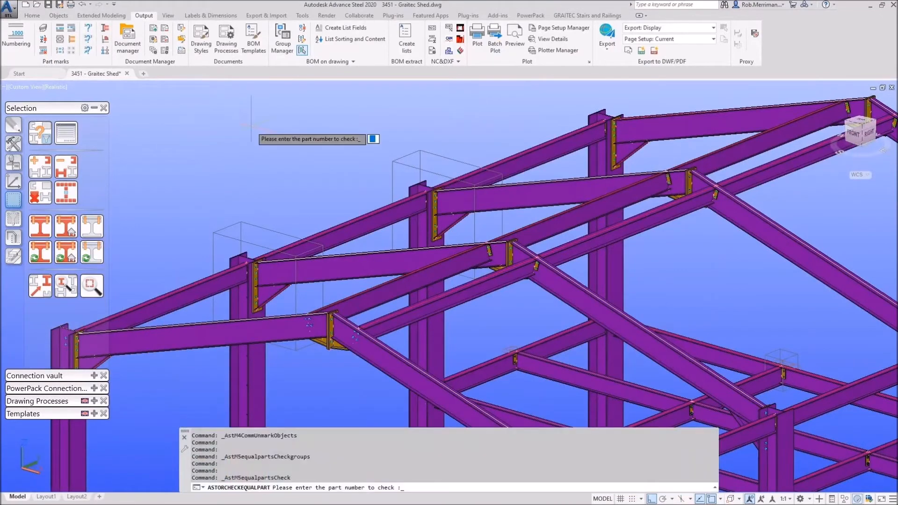
pyautogui.write('R1')
pyautogui.press('Return')
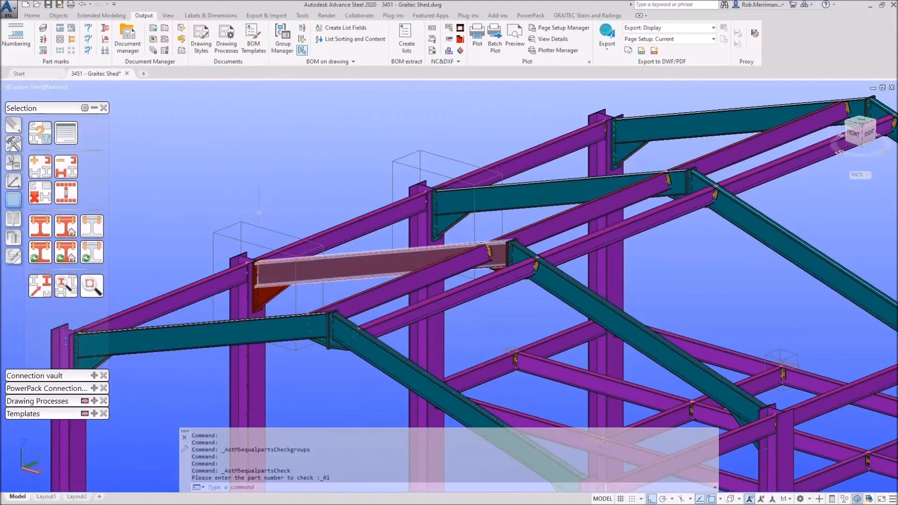
pyautogui.click(40, 192)
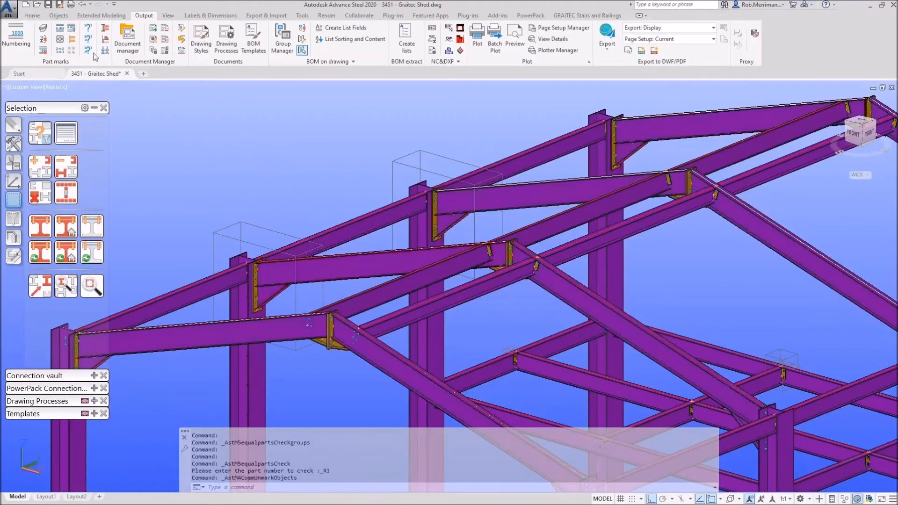
# Step: Switch to single part marks, run the duplicate part number check and close the resulting log
pyautogui.click(44, 29)
pyautogui.click(44, 29)
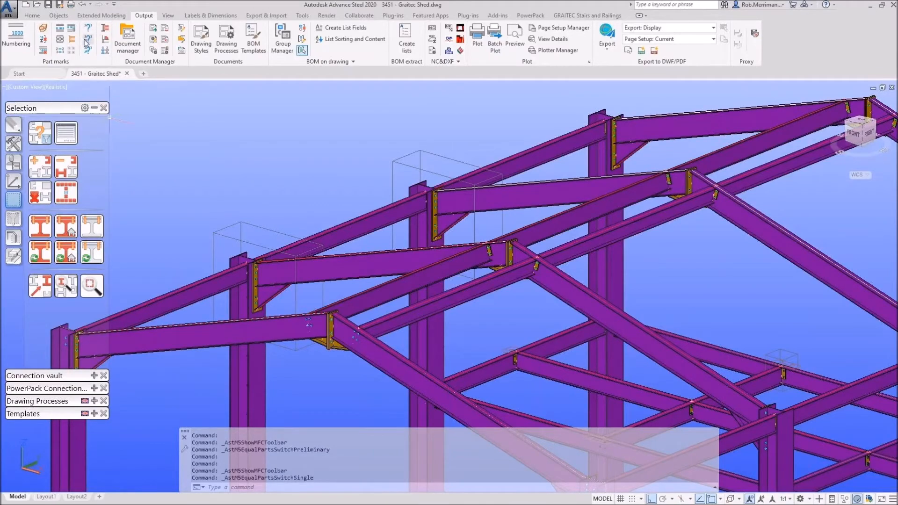
pyautogui.click(89, 30)
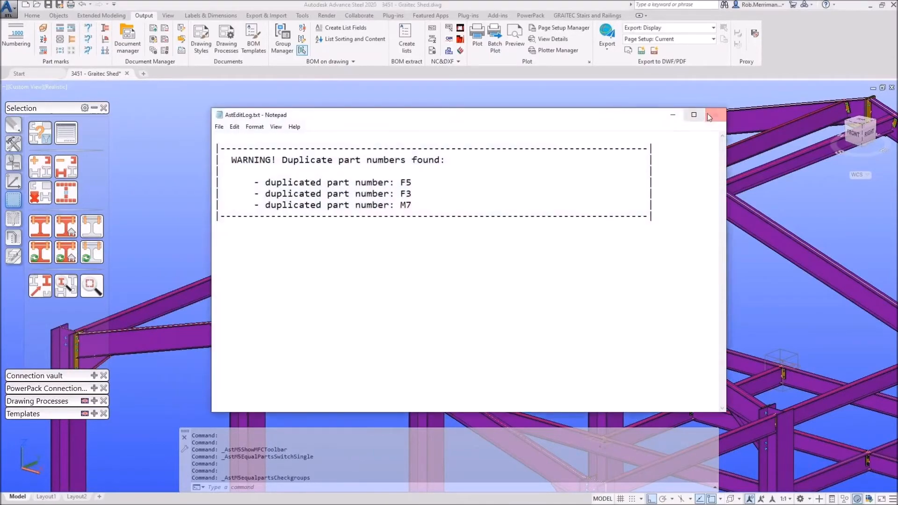
pyautogui.click(709, 116)
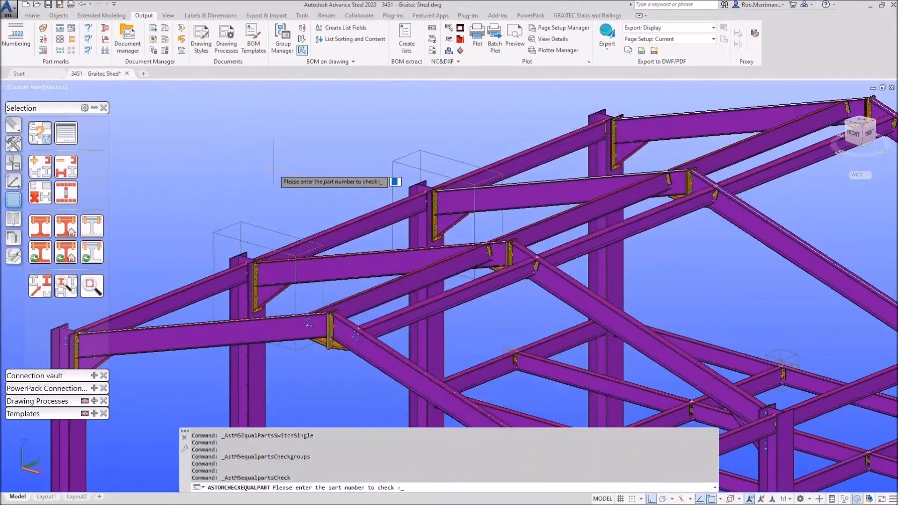
# Step: Run the equal-part check on part number F5 and examine the colour-marked end plates at the rafter ends
pyautogui.write('F5')
pyautogui.press('Return')
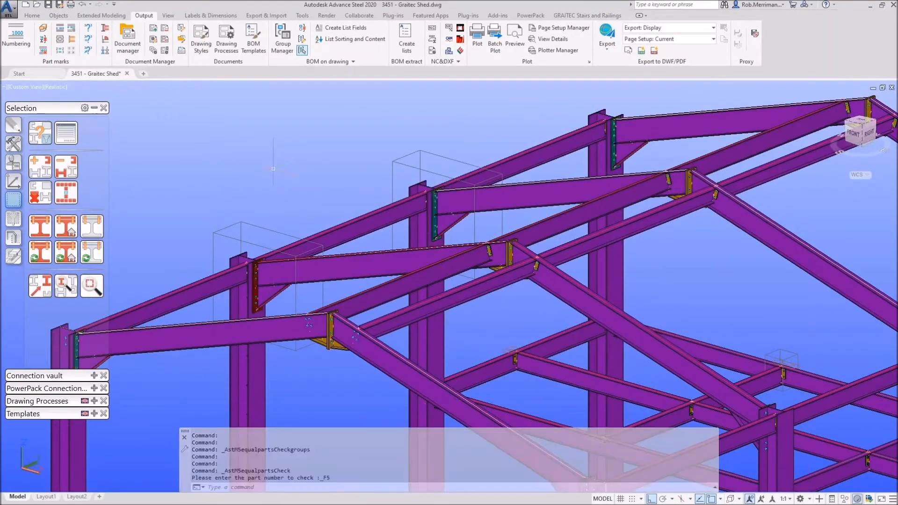
pyautogui.scroll(-5, 321, 168)
pyautogui.scroll(6, 617, 197)
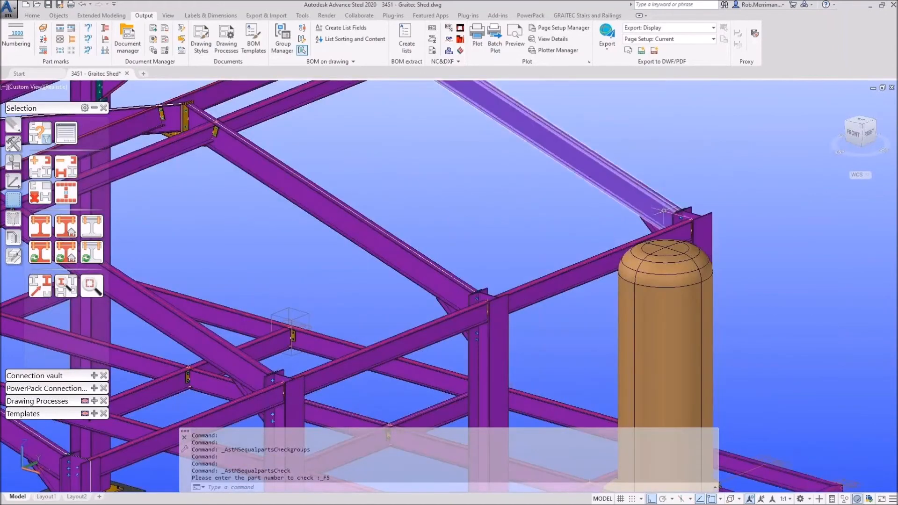
pyautogui.scroll(-5, 688, 232)
pyautogui.scroll(10, 451, 162)
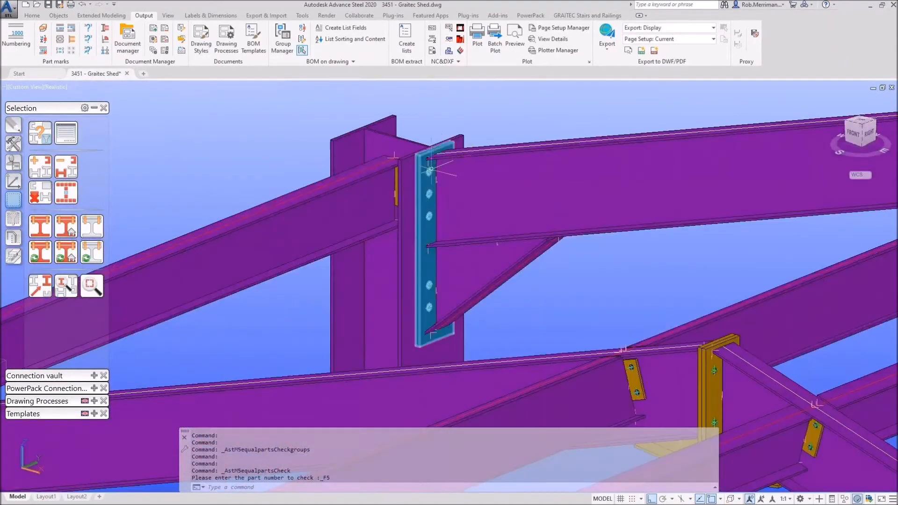
pyautogui.scroll(-7, 520, 169)
pyautogui.scroll(3, 428, 199)
pyautogui.scroll(-3, 487, 186)
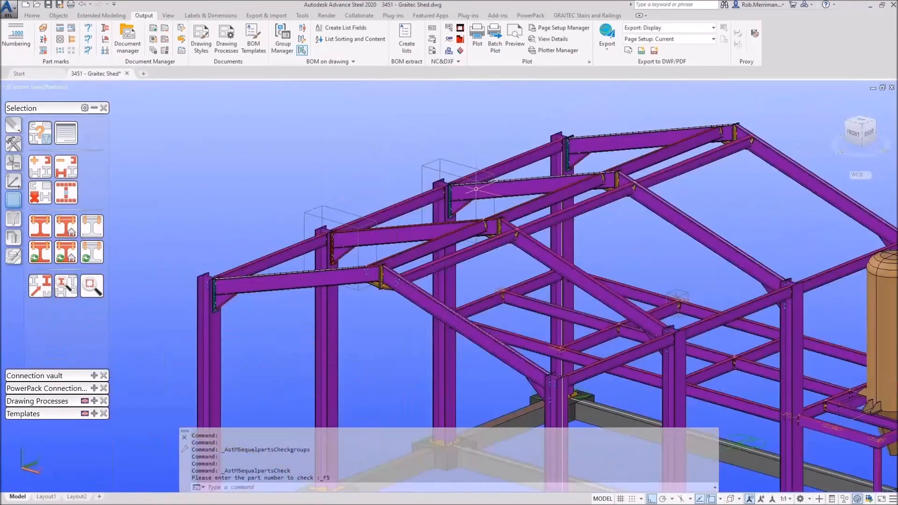
pyautogui.scroll(5, 324, 239)
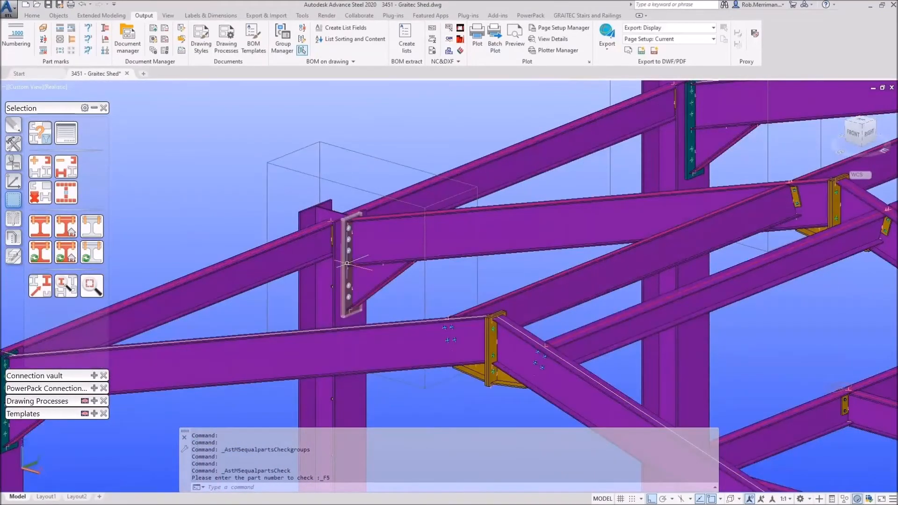
pyautogui.scroll(-2, 346, 264)
pyautogui.scroll(6, 326, 263)
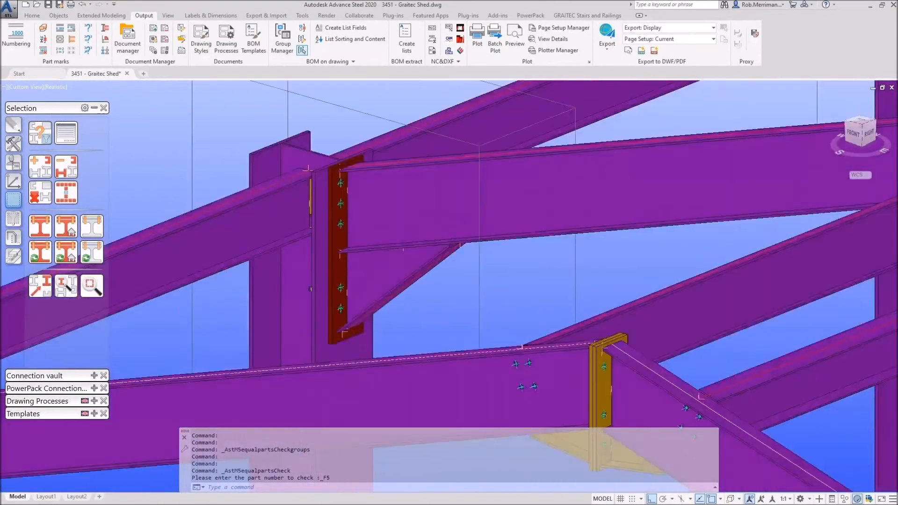
# Step: Isolate the red-marked F5 end plate together with a neighbouring teal-marked one and turn the view towards their faces
pyautogui.scroll(-6, 326, 263)
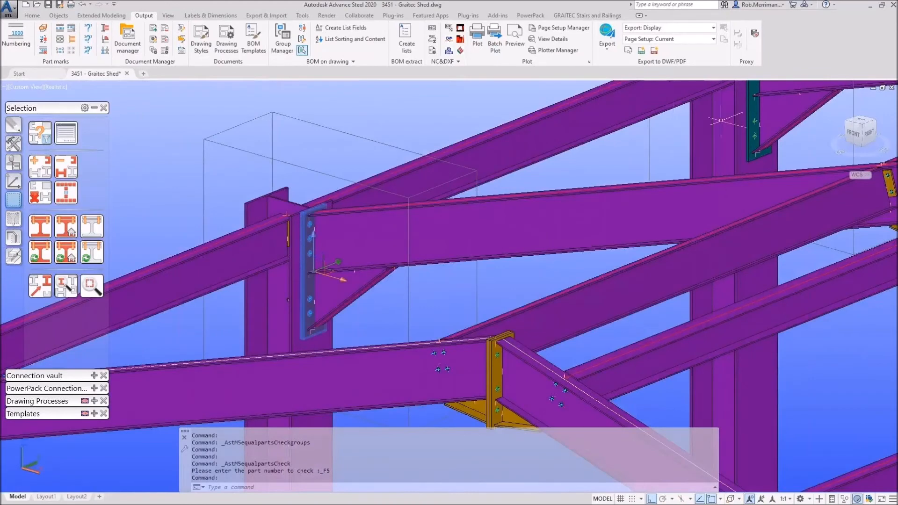
pyautogui.click(747, 105)
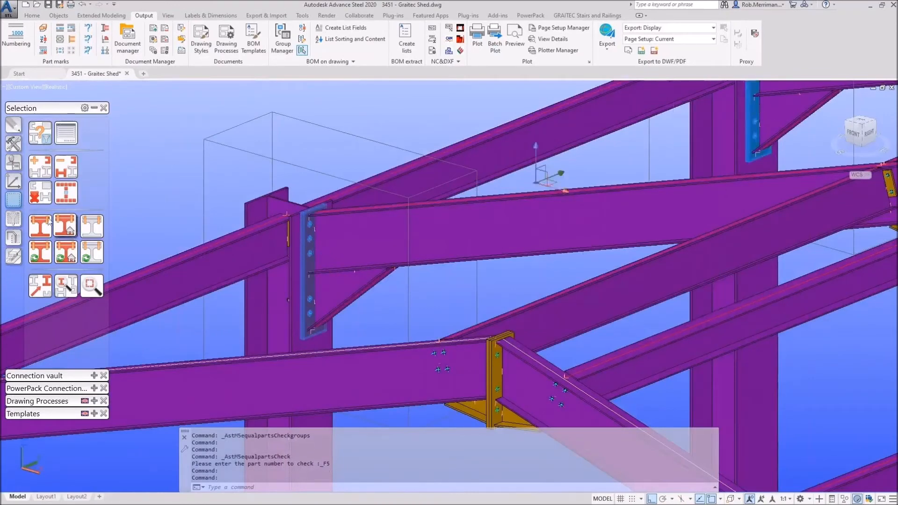
pyautogui.click(13, 238)
pyautogui.click(41, 253)
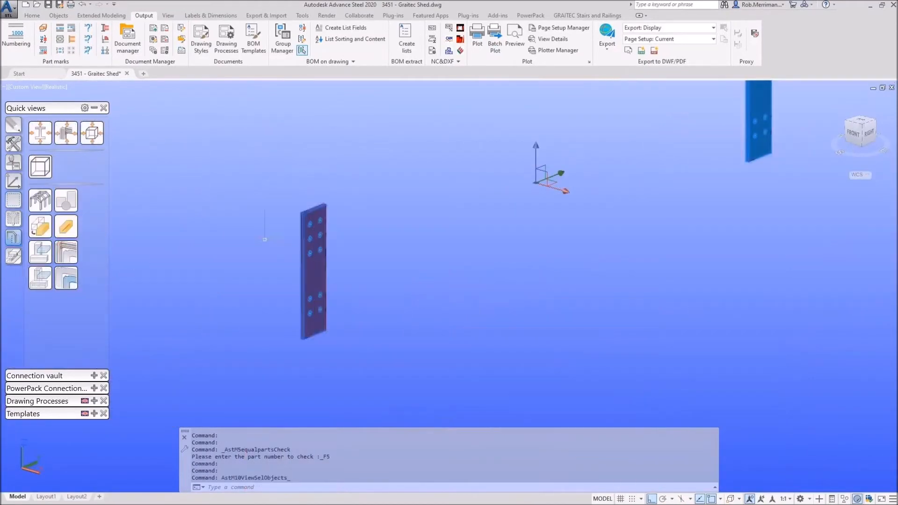
pyautogui.keyDown('shift'); pyautogui.moveTo(411, 261); pyautogui.dragTo(371, 261, button='middle'); pyautogui.keyUp('shift')
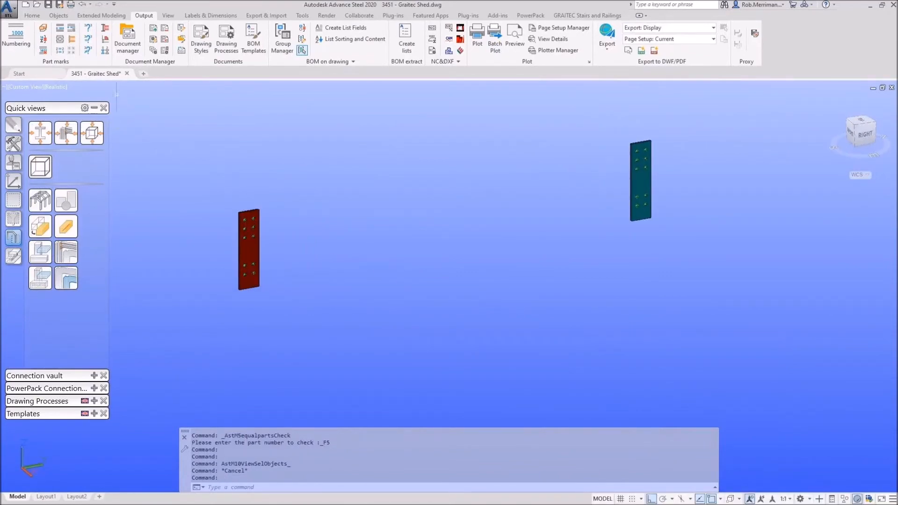
# Step: Display the differences between the red and teal F5 plates and dismiss the report
pyautogui.click(89, 51)
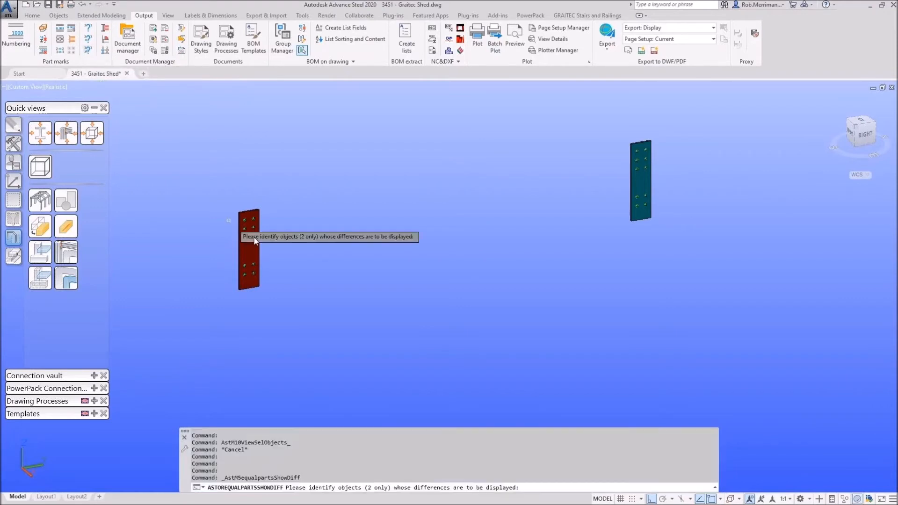
pyautogui.click(253, 262)
pyautogui.click(643, 185)
pyautogui.press('Return')
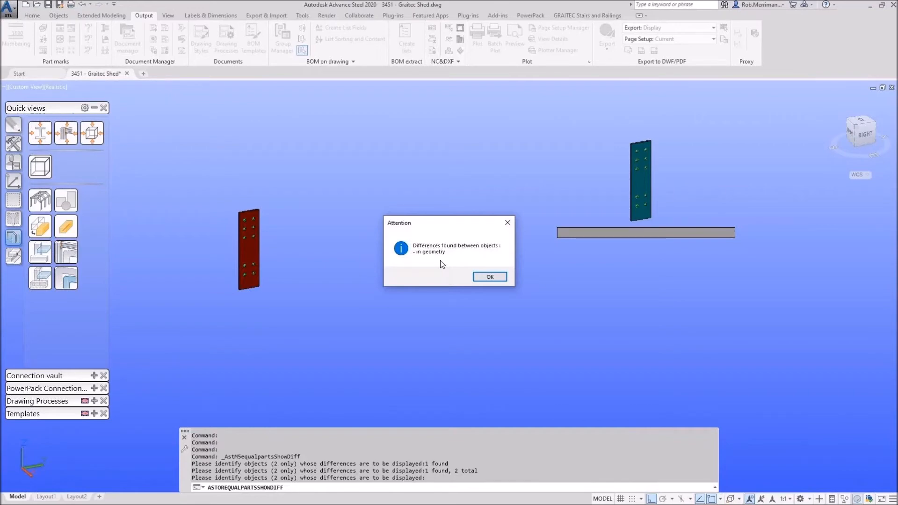
pyautogui.click(489, 277)
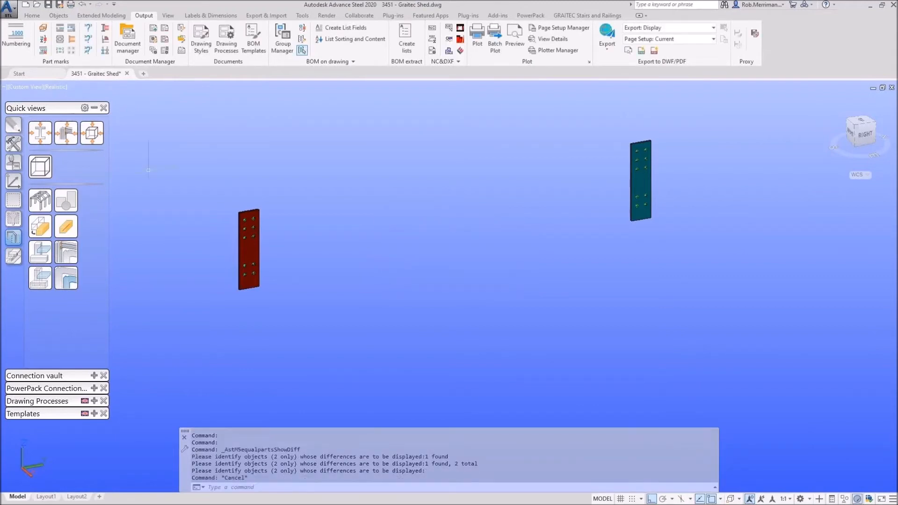
# Step: Move the UCS origin to the red plate's lower corner and rotate the UCS so its XY plane lies on the plate face
pyautogui.click(13, 181)
pyautogui.click(39, 192)
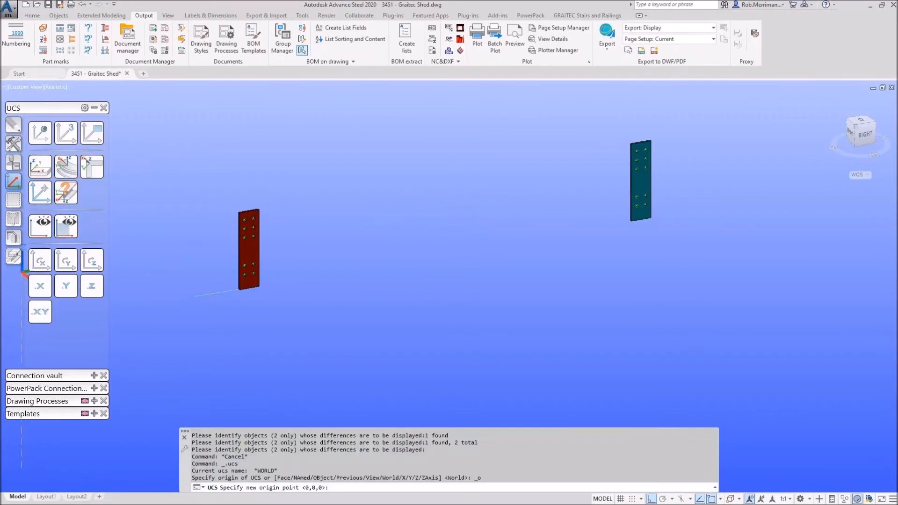
pyautogui.click(239, 289)
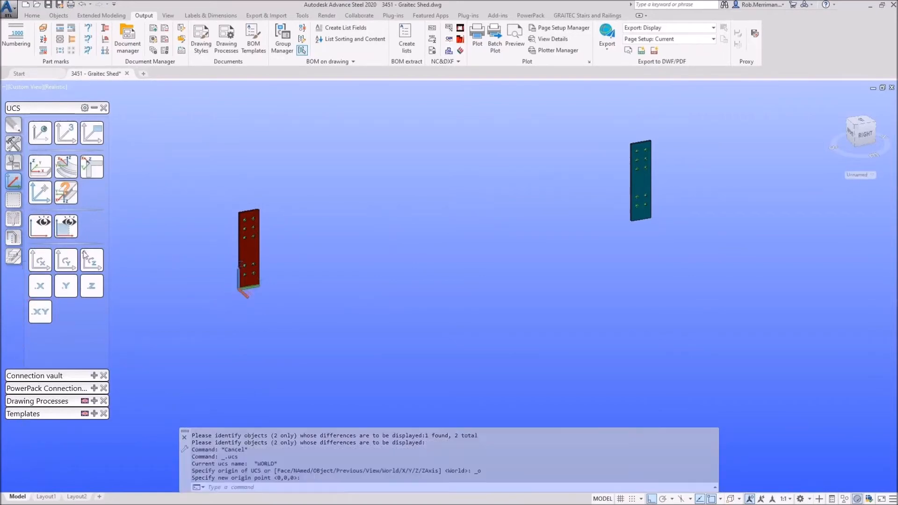
pyautogui.click(56, 262)
pyautogui.click(60, 264)
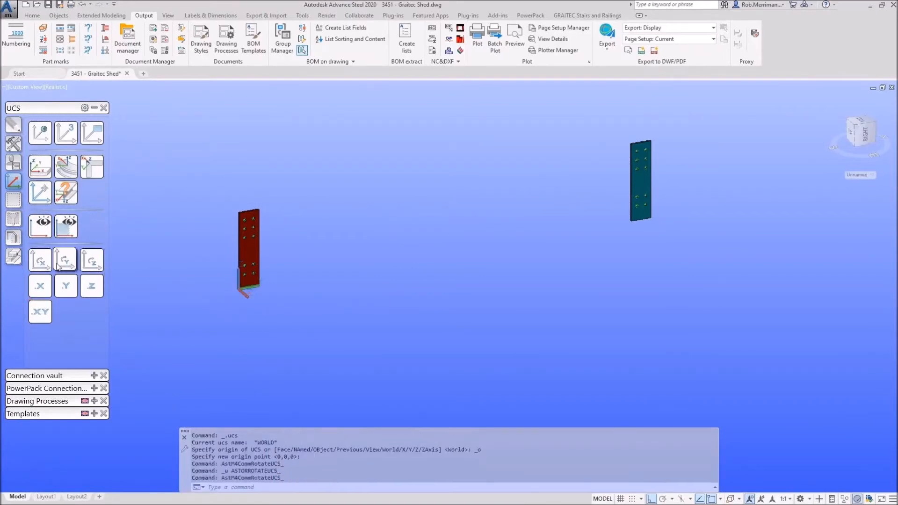
pyautogui.click(64, 267)
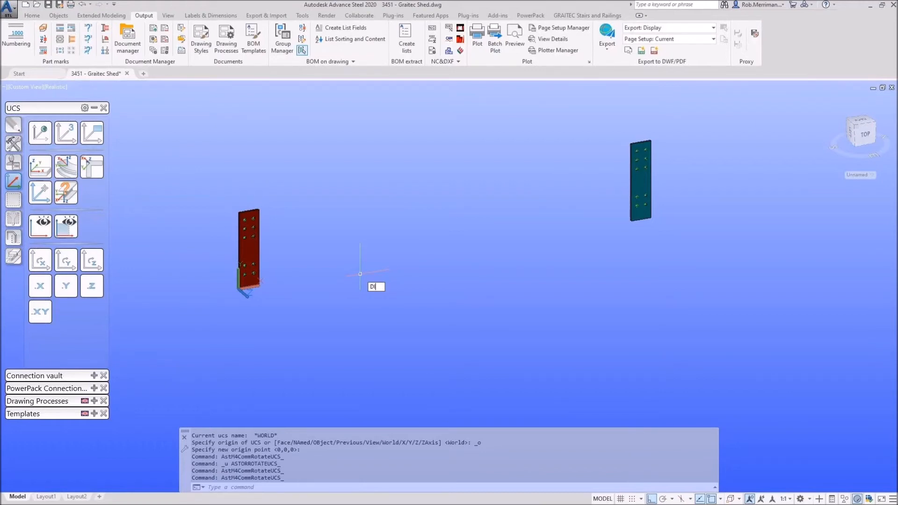
# Step: Measure the diagonal distance between opposite corners of the teal plate
pyautogui.press('Return')
pyautogui.scroll(5, 648, 140)
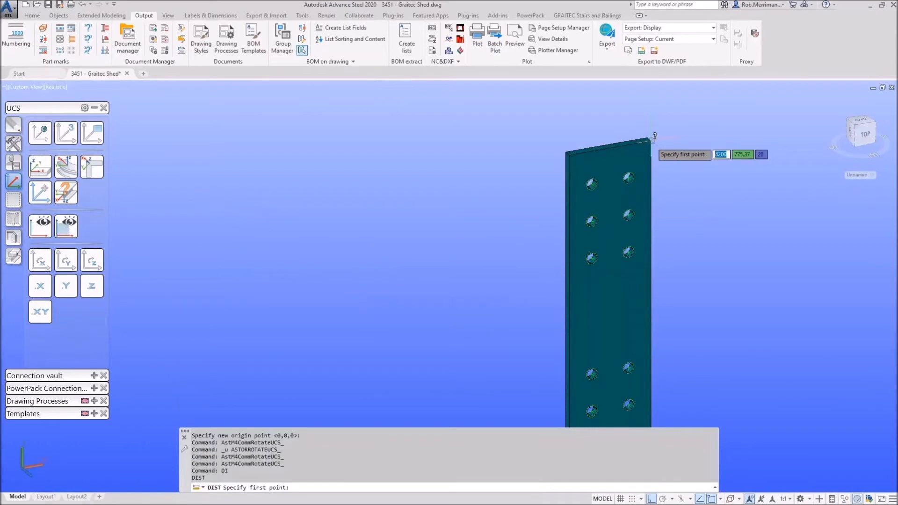
pyautogui.click(653, 139)
pyautogui.scroll(-3, 653, 139)
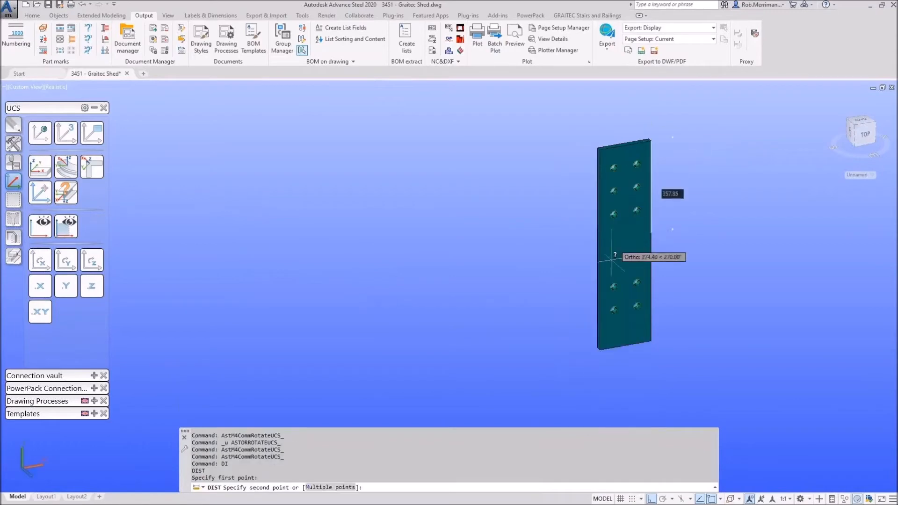
pyautogui.click(600, 349)
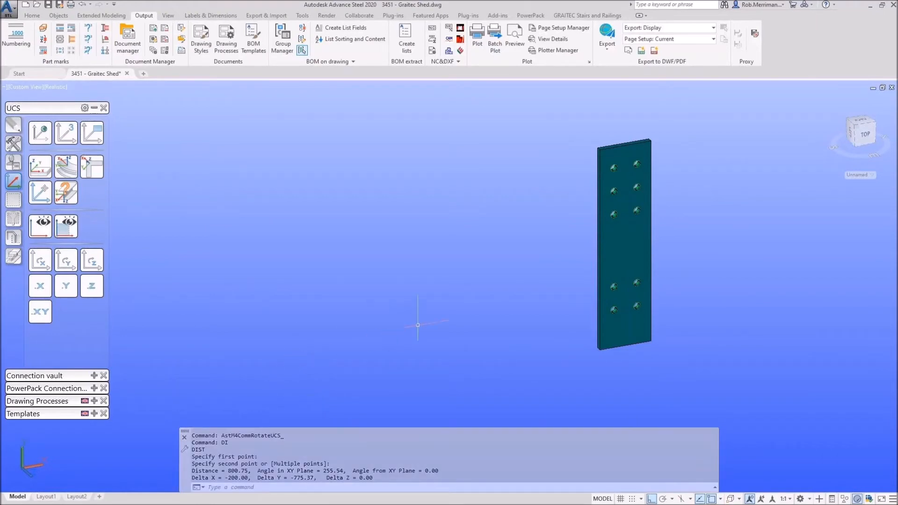
# Step: Measure the red plate's diagonal from the UCS origin corner to the opposite upper corner
pyautogui.scroll(-5, 434, 315)
pyautogui.scroll(4, 497, 292)
pyautogui.rightClick(529, 257)
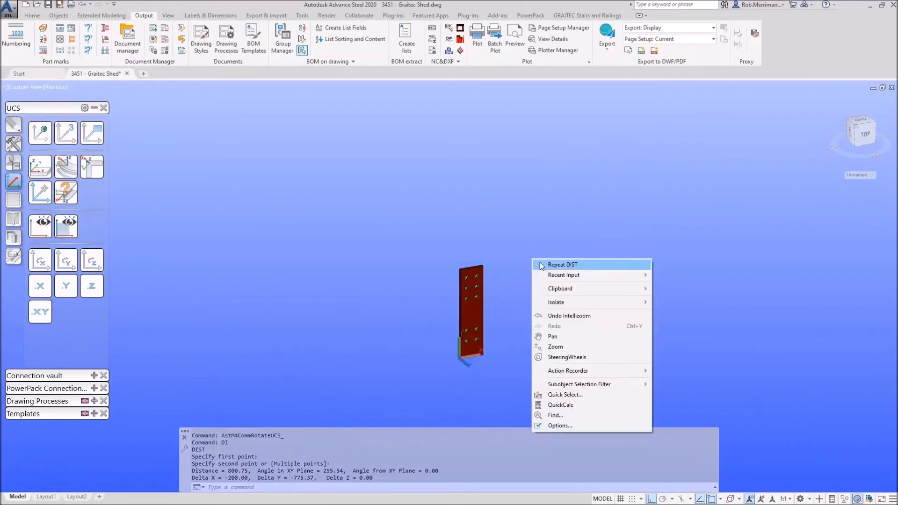
pyautogui.click(544, 263)
pyautogui.scroll(4, 459, 343)
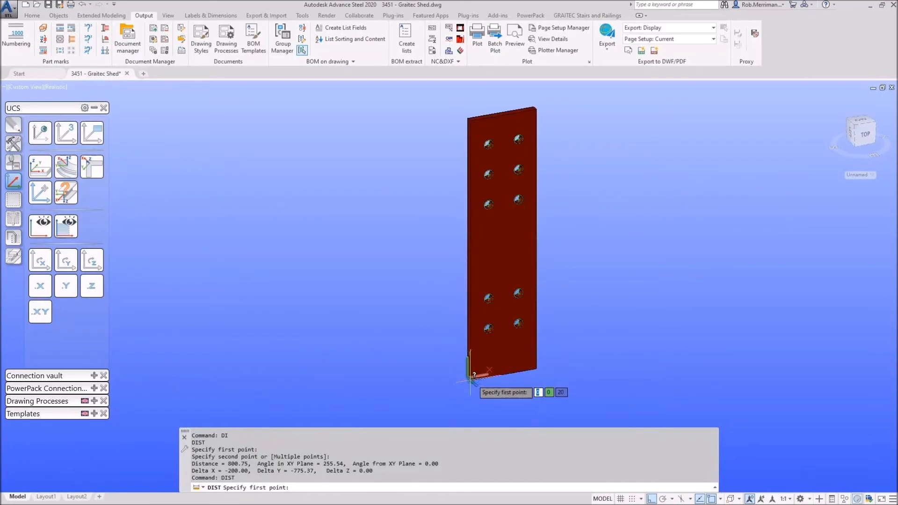
pyautogui.click(471, 374)
pyautogui.click(541, 111)
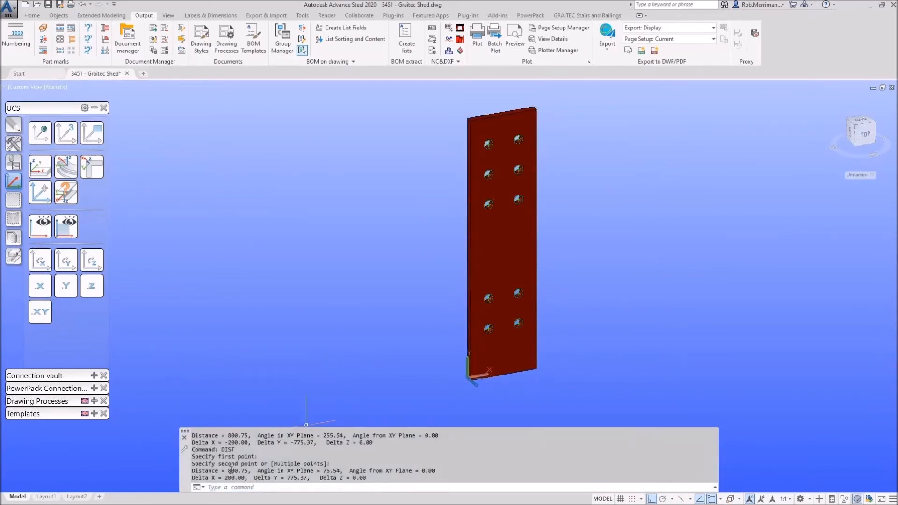
# Step: Repeat the distance measurement across the red plate's opposite corners to double-check its overall size
pyautogui.rightClick(345, 186)
pyautogui.click(363, 192)
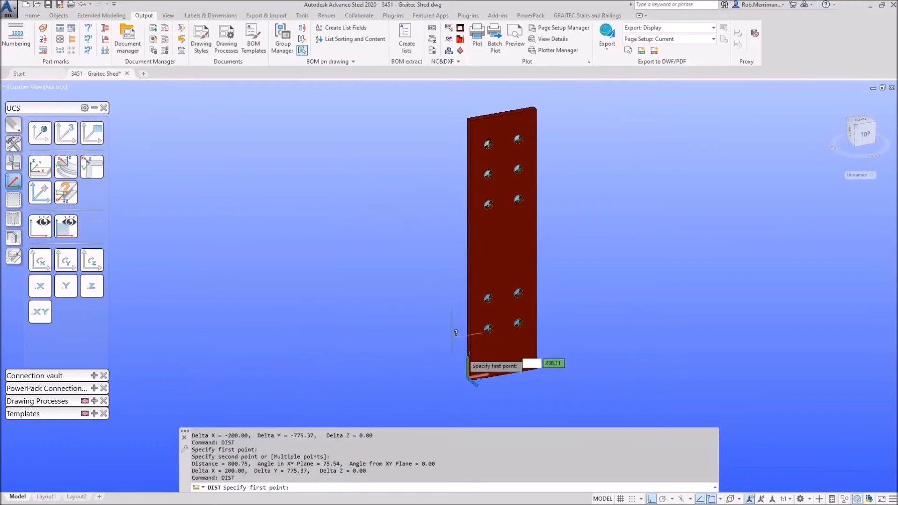
pyautogui.scroll(4, 473, 367)
pyautogui.click(471, 374)
pyautogui.scroll(-4, 470, 372)
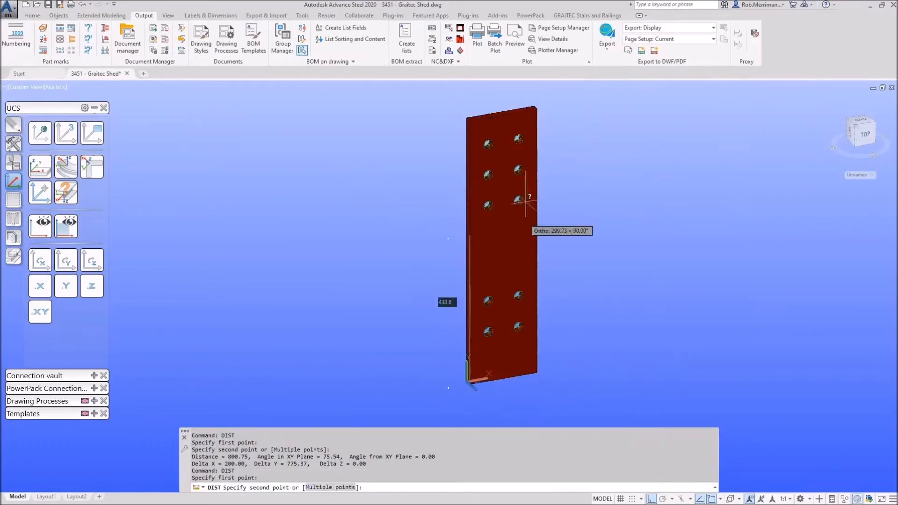
pyautogui.click(537, 109)
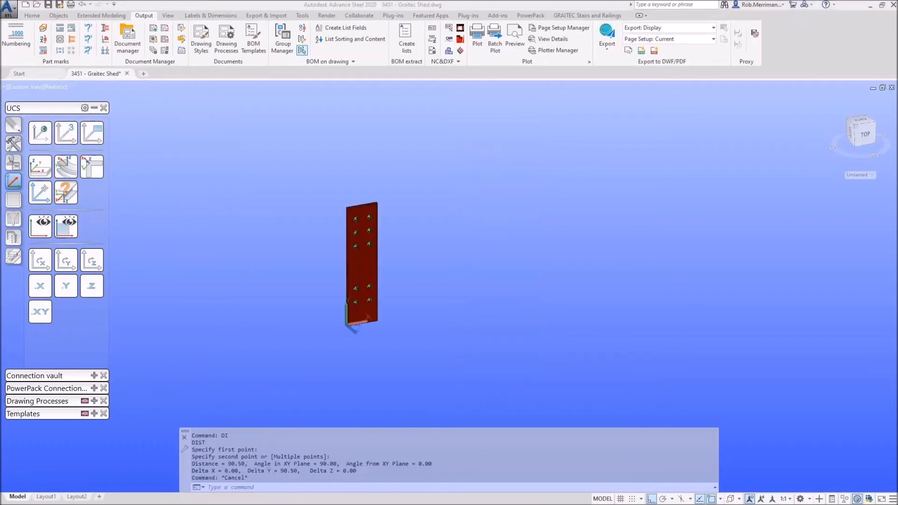
# Step: Switch to the plan view of the current UCS and draw a horizontal construction line through the teal plate's top row of holes
pyautogui.scroll(-2, 297, 305)
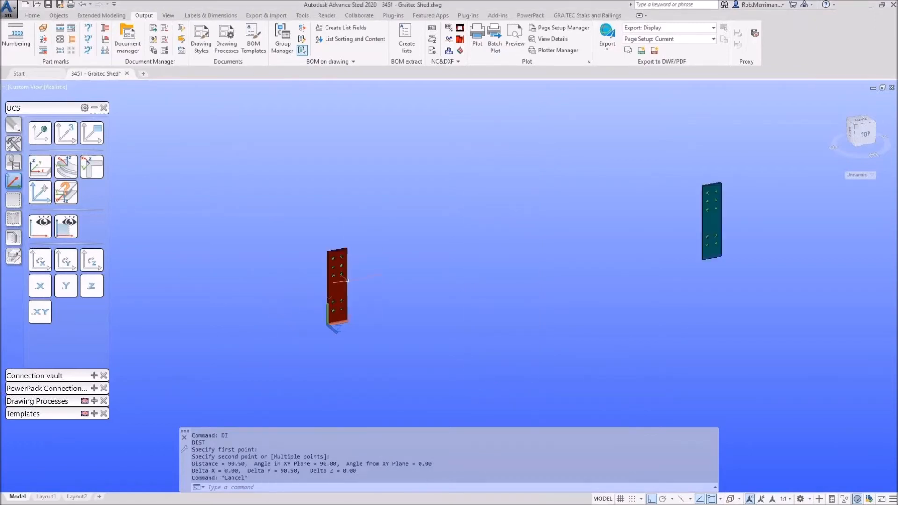
pyautogui.click(38, 230)
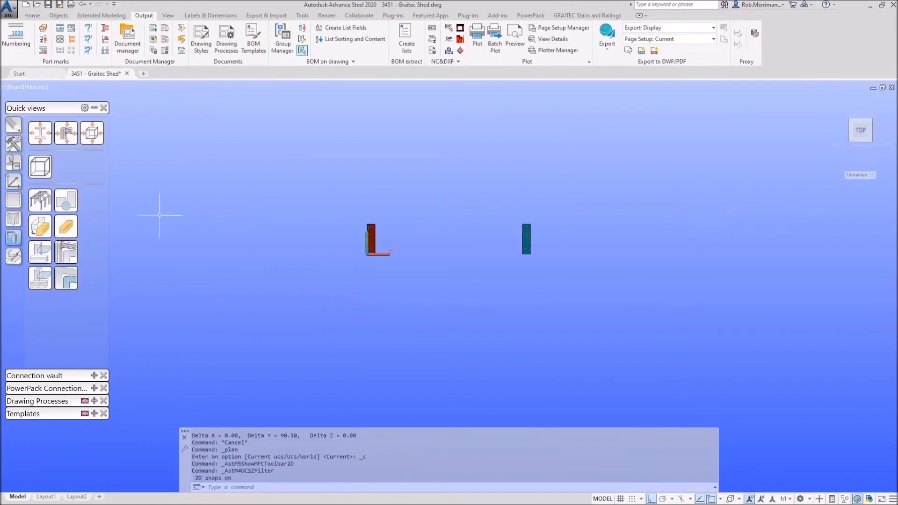
pyautogui.write('xl')
pyautogui.press('Return')
pyautogui.scroll(10, 585, 205)
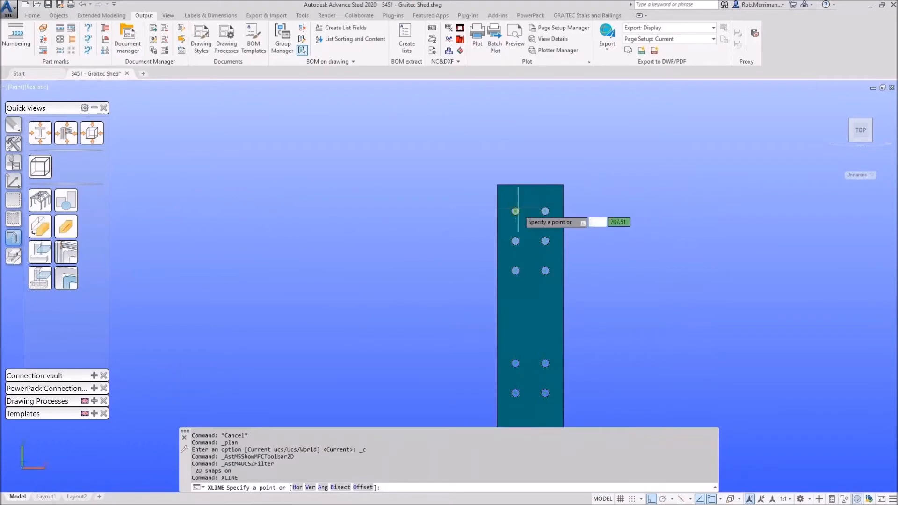
pyautogui.click(506, 216)
pyautogui.press('Escape')
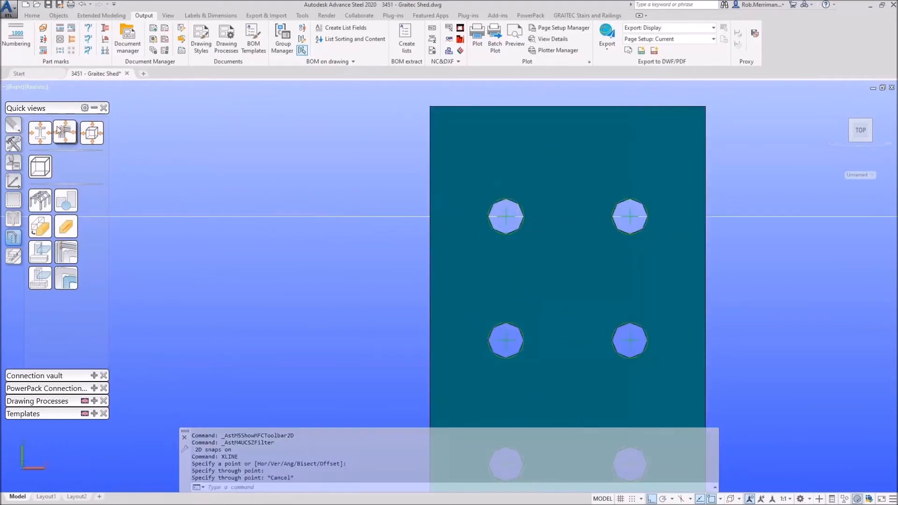
# Step: Copy the construction line from the top hole centre to each of the four lower hole rows of the teal plate
pyautogui.click(381, 230)
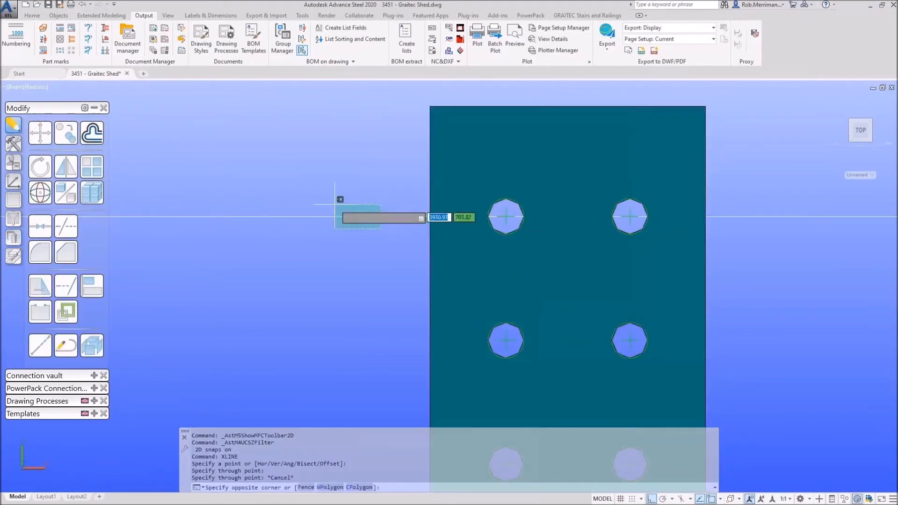
pyautogui.click(350, 210)
pyautogui.click(64, 136)
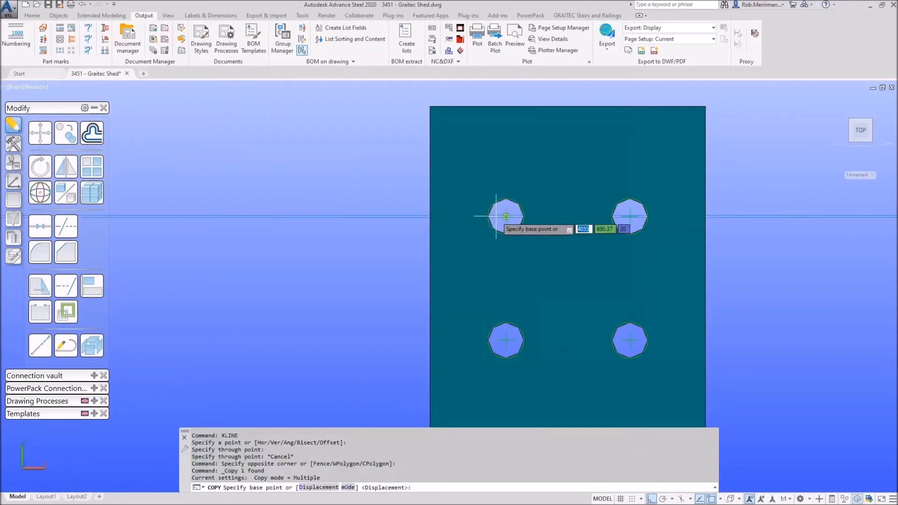
pyautogui.click(506, 216)
pyautogui.scroll(-4, 502, 256)
pyautogui.click(502, 256)
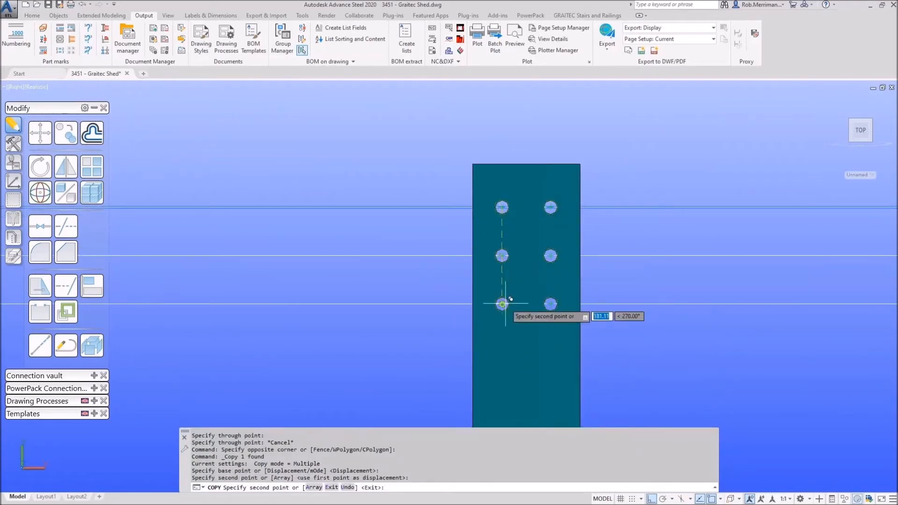
pyautogui.click(502, 304)
pyautogui.scroll(-4, 510, 248)
pyautogui.scroll(4, 510, 321)
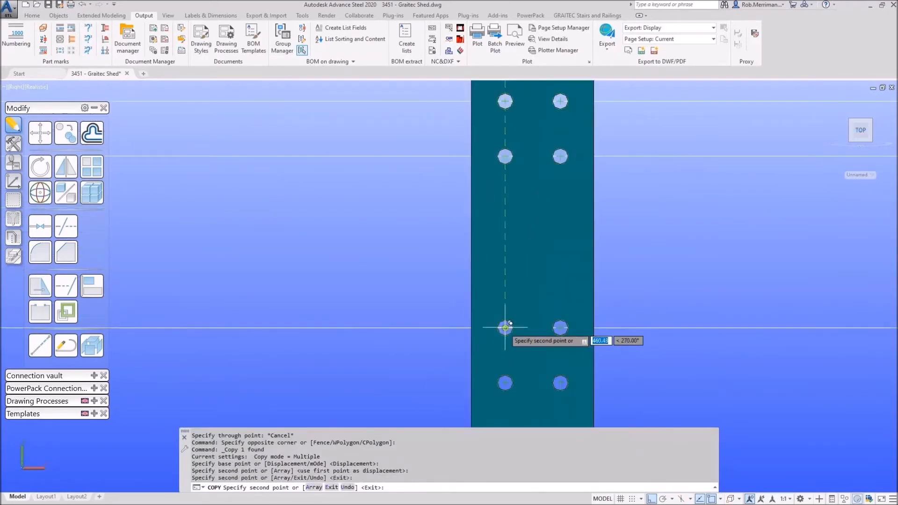
pyautogui.click(506, 328)
pyautogui.click(506, 347)
pyautogui.scroll(-4, 506, 342)
pyautogui.press('Escape')
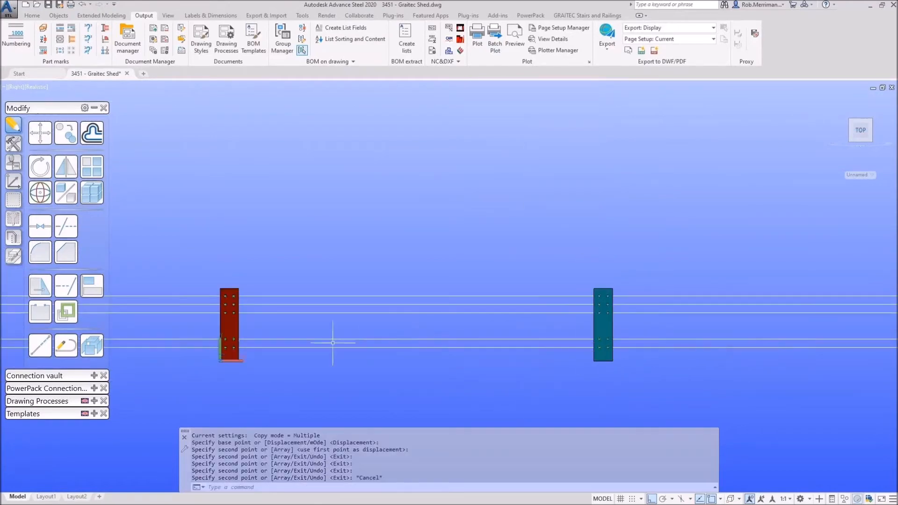
# Step: Examine up close how the construction lines align with the hole centres in the red plate's lower and upper rows
pyautogui.scroll(6, 211, 357)
pyautogui.click(228, 354)
pyautogui.press('Escape')
pyautogui.scroll(3, 267, 334)
pyautogui.scroll(4, 274, 337)
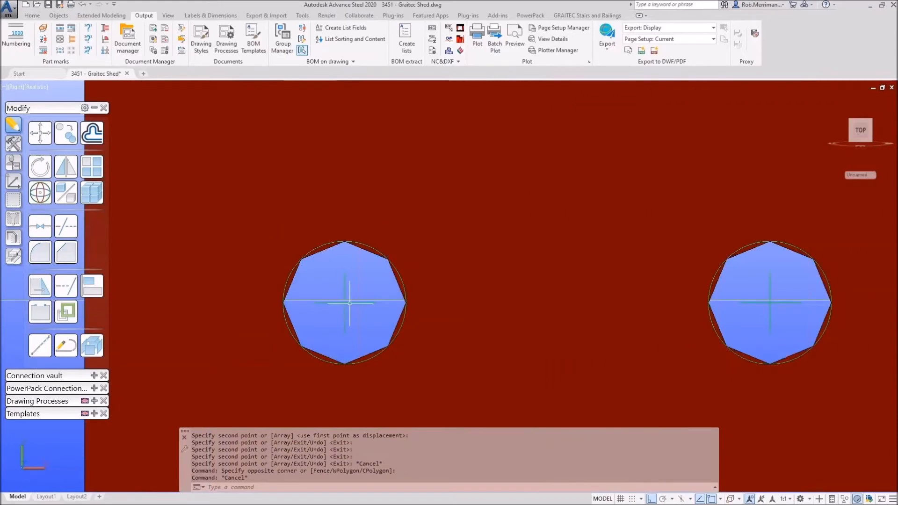
pyautogui.scroll(3, 339, 309)
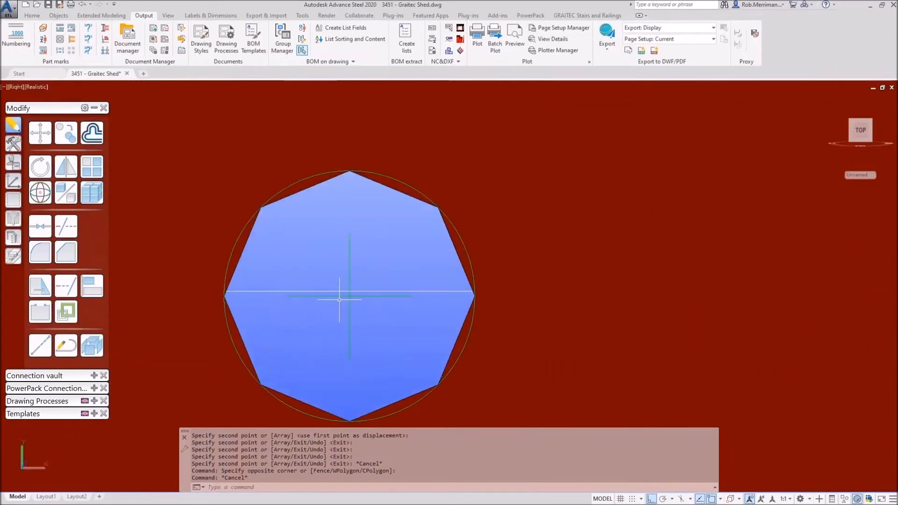
pyautogui.scroll(-6, 340, 295)
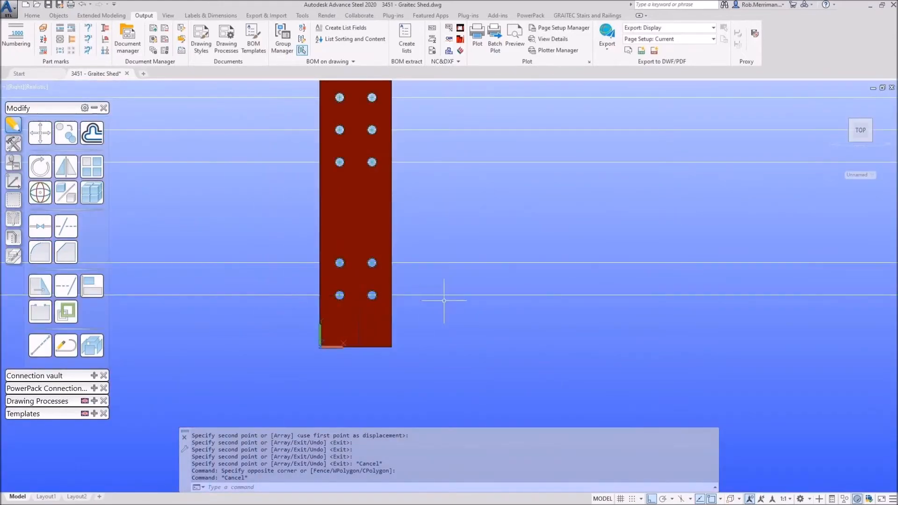
pyautogui.scroll(-3, 445, 300)
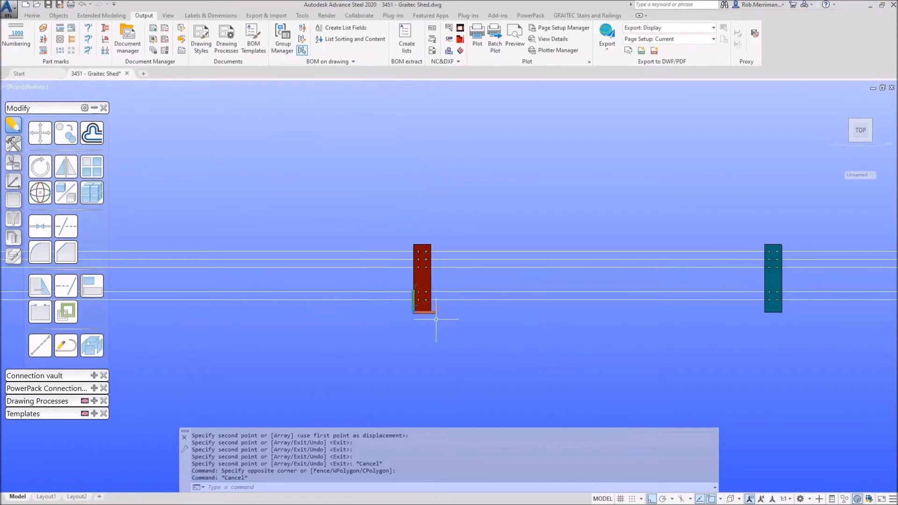
pyautogui.click(422, 290)
pyautogui.scroll(15, 438, 283)
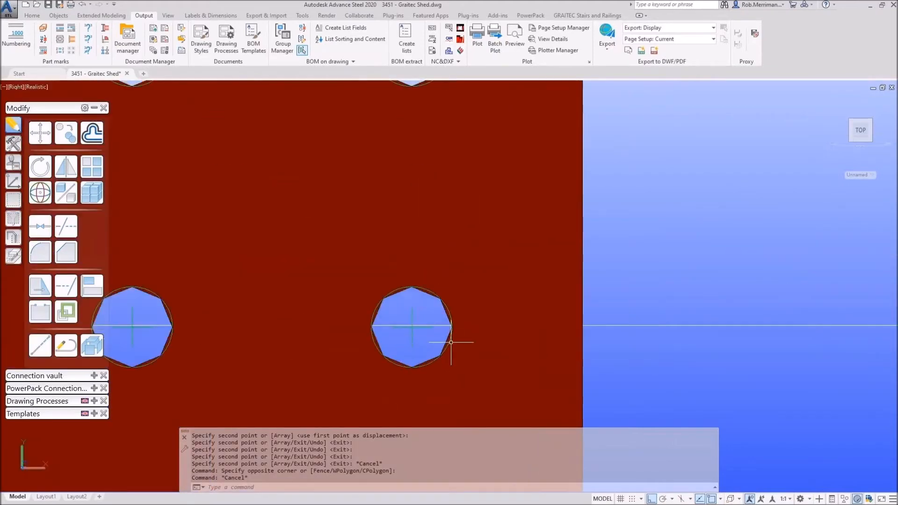
pyautogui.scroll(6, 422, 339)
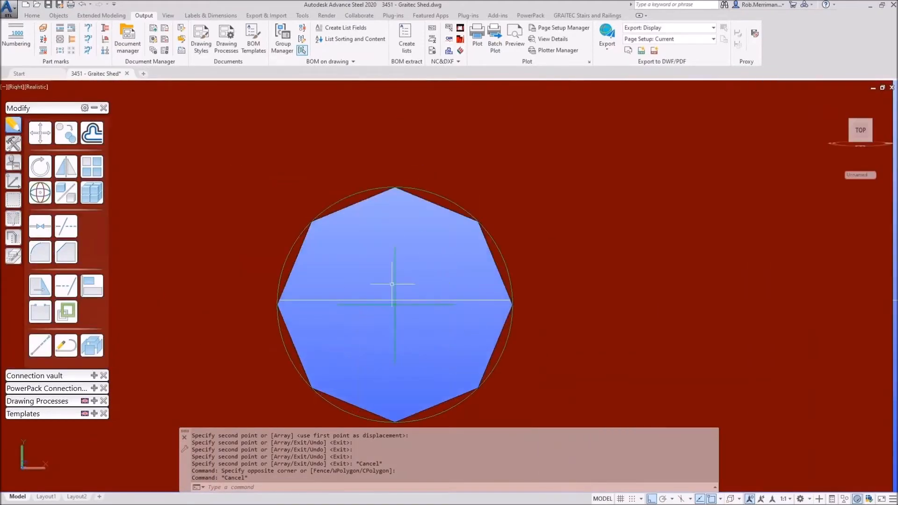
# Step: Delete all five horizontal construction lines running across the two plates
pyautogui.scroll(-18, 432, 284)
pyautogui.scroll(-2, 305, 300)
pyautogui.click(531, 336)
pyautogui.click(468, 176)
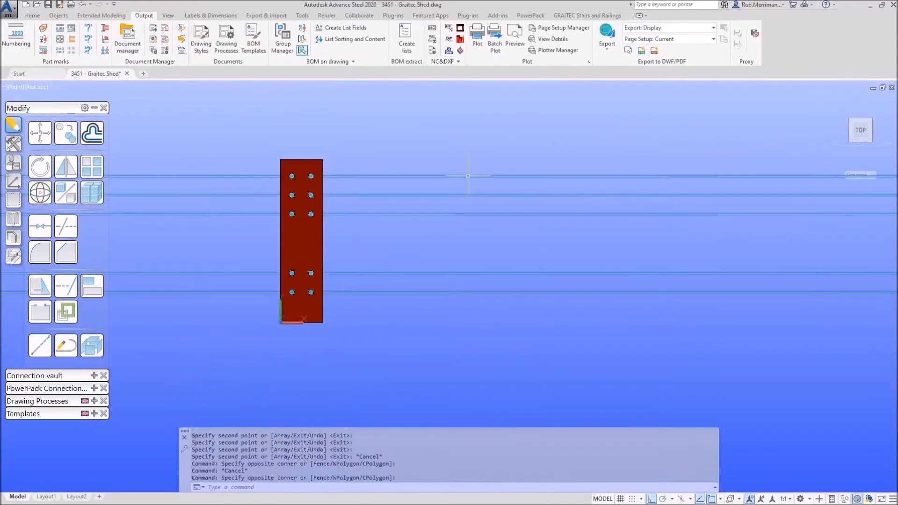
pyautogui.press('Delete')
# Step: Show all hidden model objects again and reset the UCS to World
pyautogui.moveTo(401, 201)
pyautogui.keyDown('shift'); pyautogui.mouseDown(button='middle')
pyautogui.moveTo(371, 213)
pyautogui.moveTo(417, 234)
pyautogui.mouseUp(button='middle'); pyautogui.keyUp('shift')
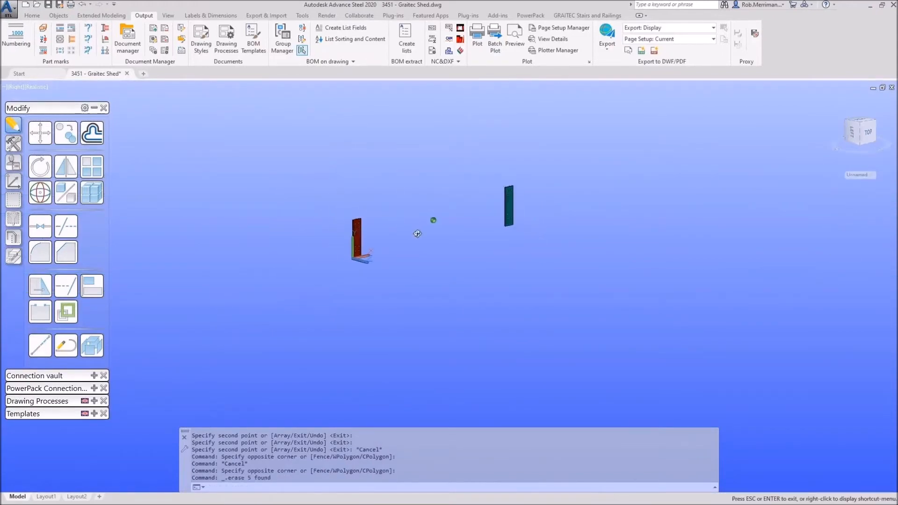
pyautogui.click(13, 237)
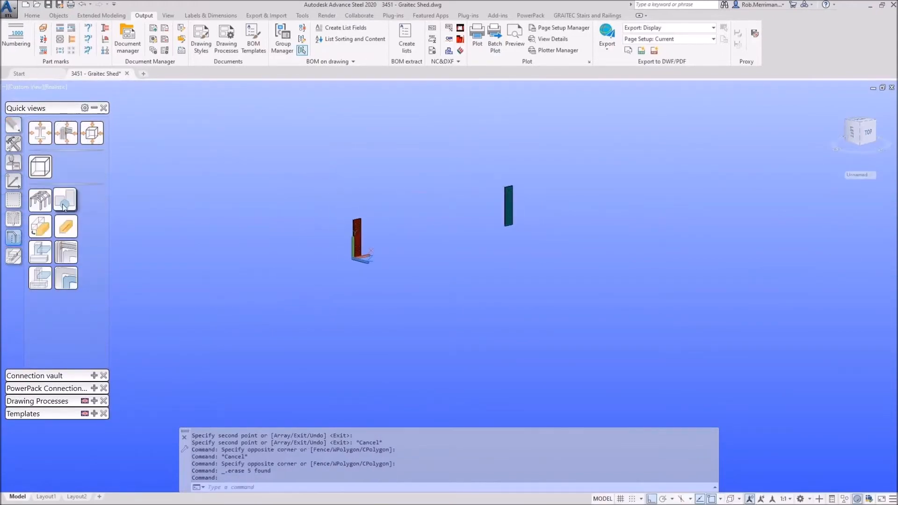
pyautogui.keyDown('shift'); pyautogui.moveTo(403, 227); pyautogui.dragTo(436, 252, button='middle'); pyautogui.keyUp('shift')
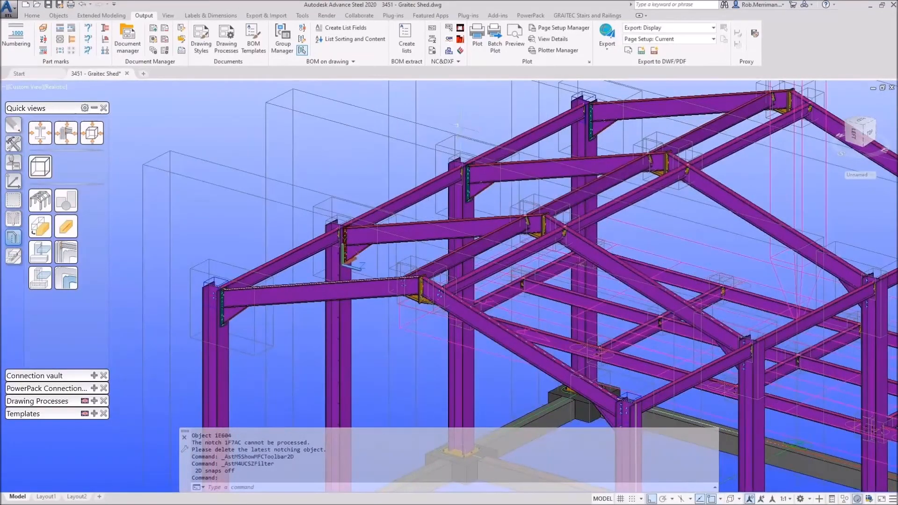
pyautogui.scroll(4, 446, 146)
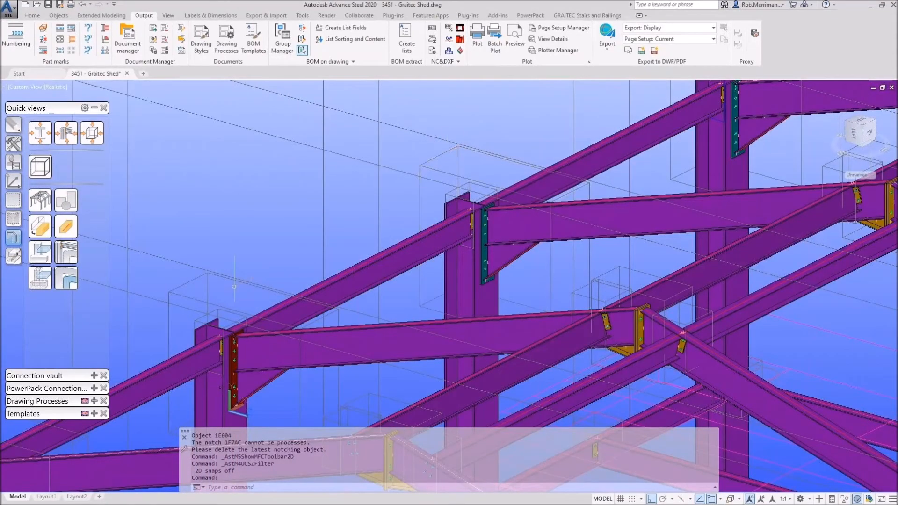
pyautogui.click(14, 181)
pyautogui.click(40, 133)
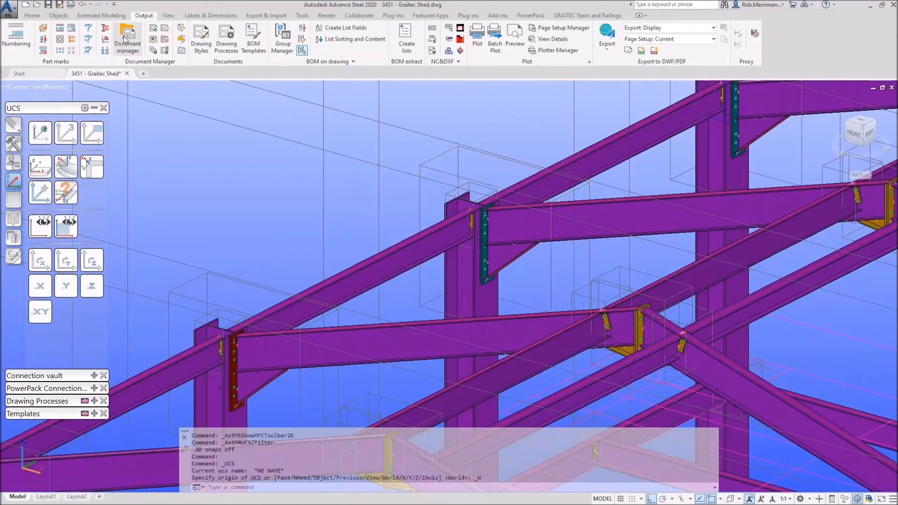
# Step: Transfer the connection properties from the neighbouring teal-plate haunch to the red-plate haunch and clear all object markings
pyautogui.click(99, 17)
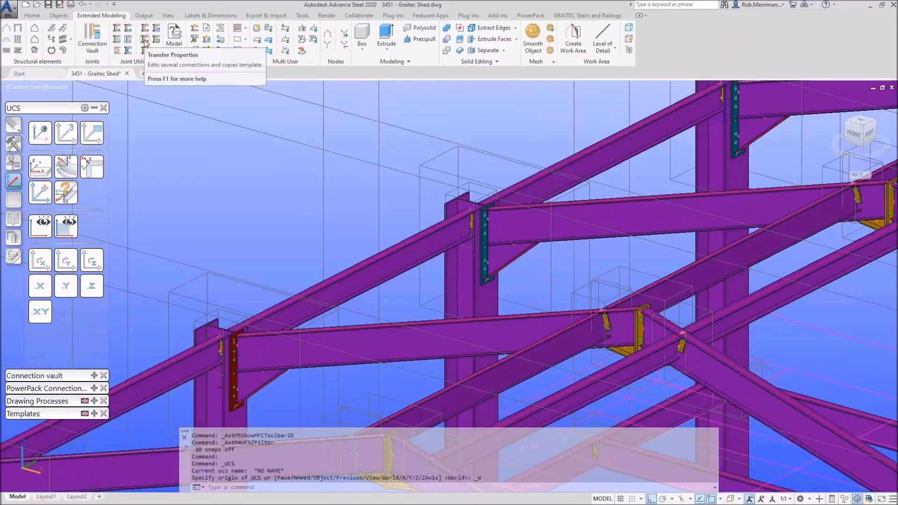
pyautogui.click(144, 40)
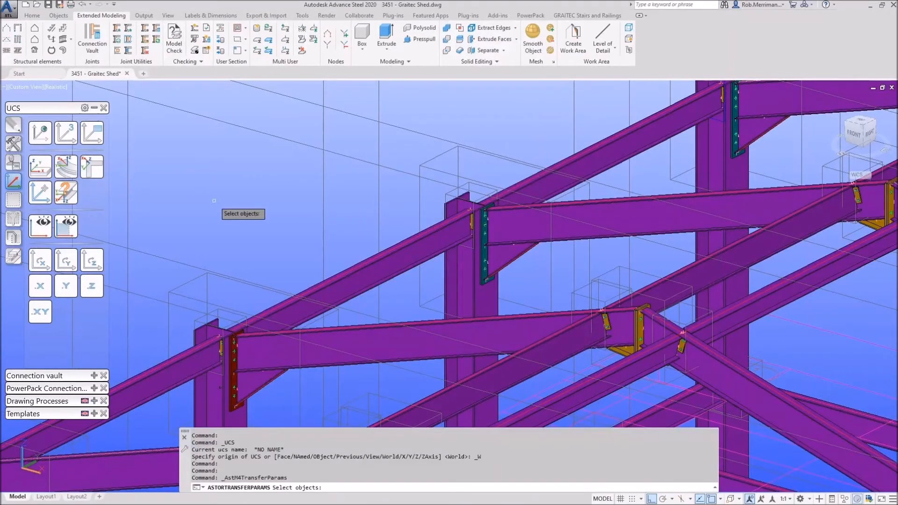
pyautogui.click(257, 388)
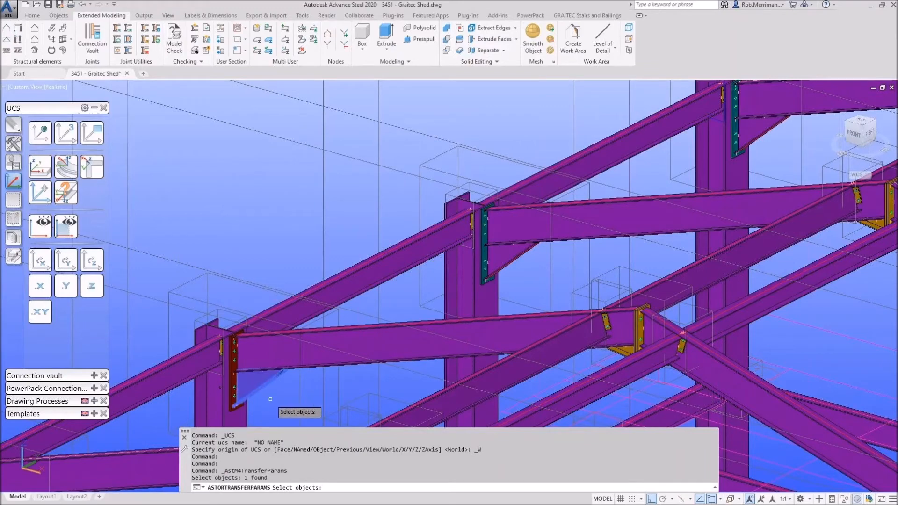
pyautogui.press('Return')
pyautogui.click(487, 253)
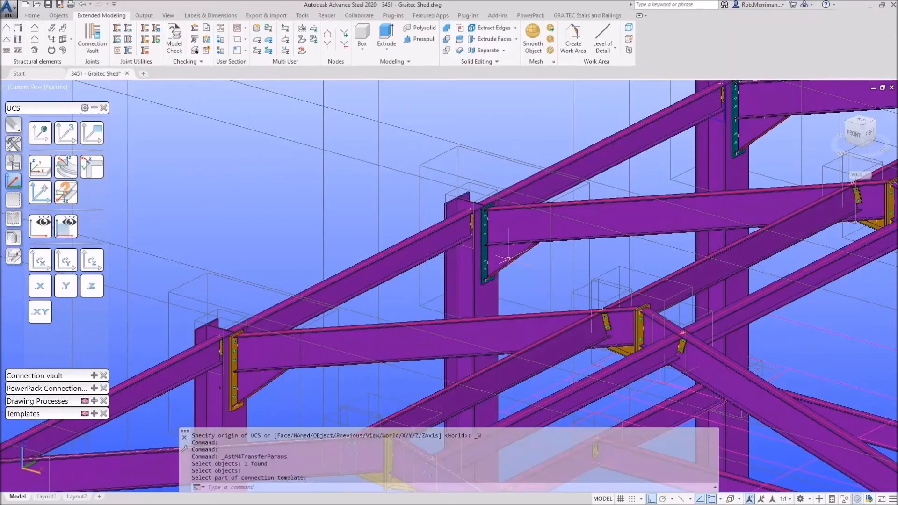
pyautogui.click(13, 200)
pyautogui.click(40, 193)
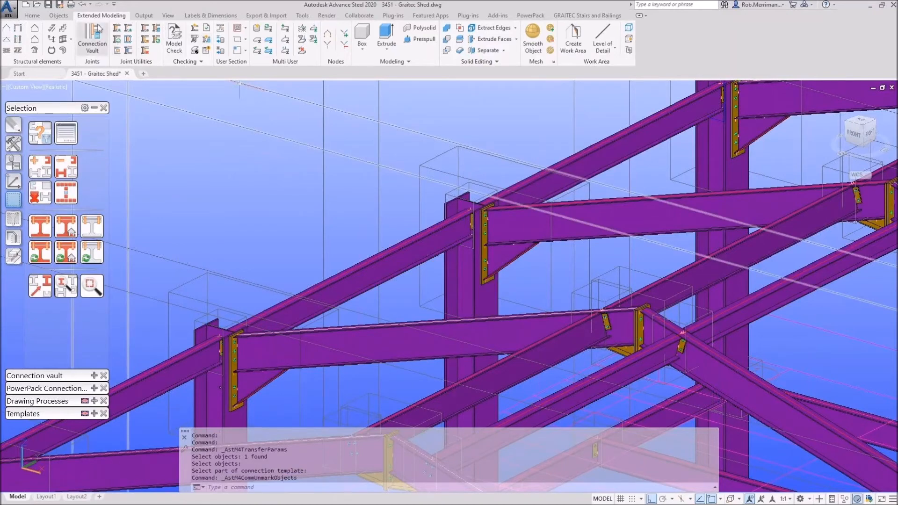
# Step: Check the differences between the end plates of the two neighbouring haunch connections
pyautogui.click(58, 16)
pyautogui.click(144, 16)
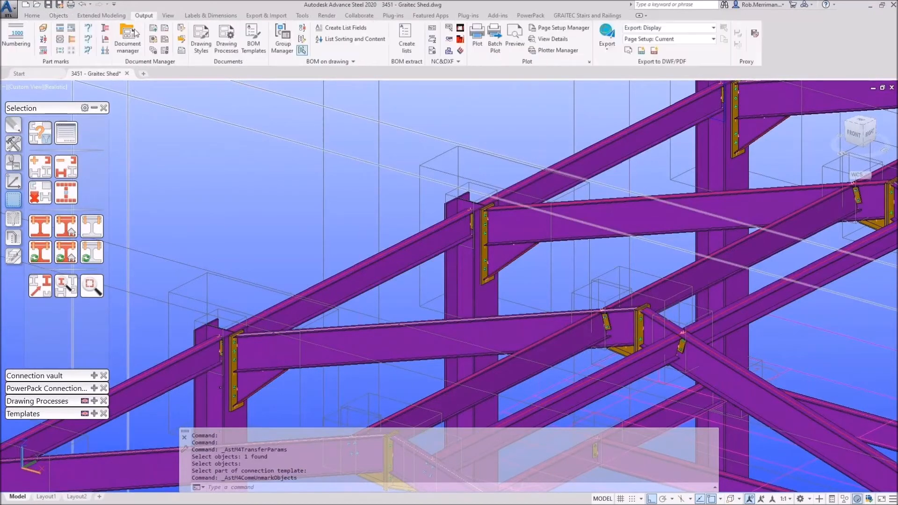
pyautogui.click(87, 51)
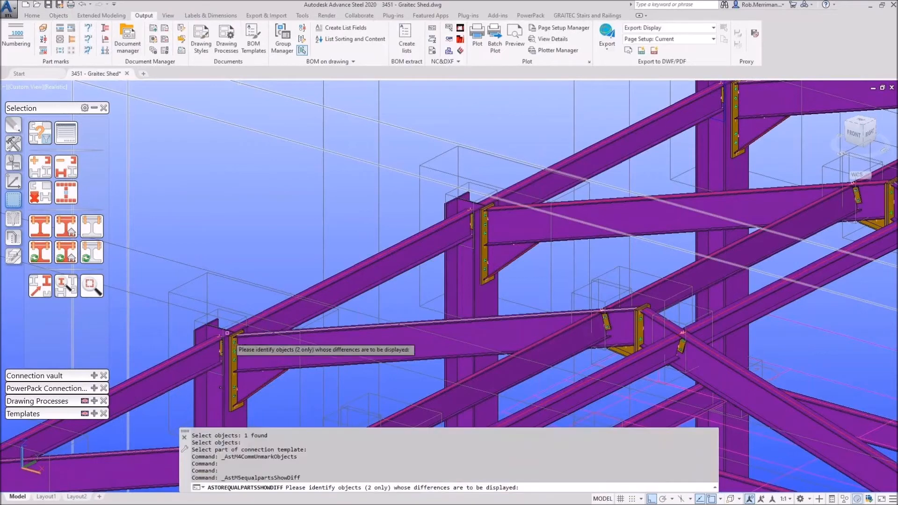
pyautogui.click(234, 381)
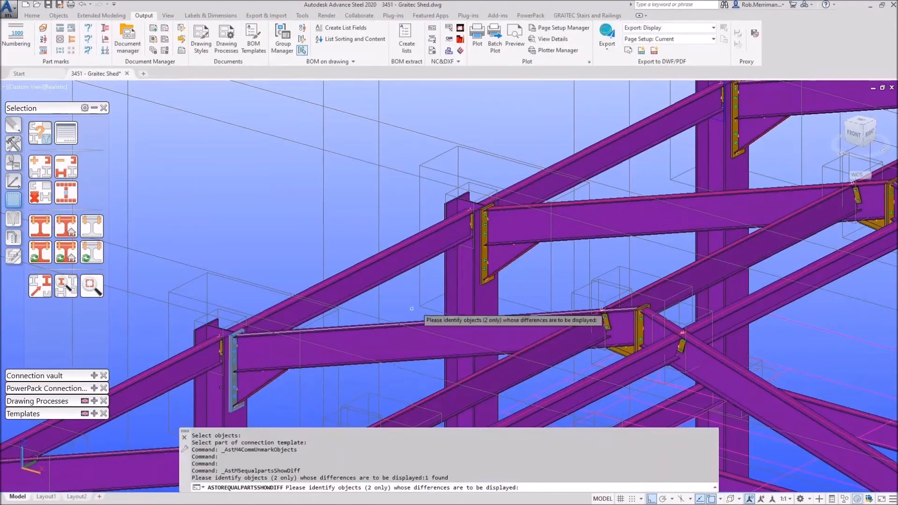
pyautogui.click(487, 255)
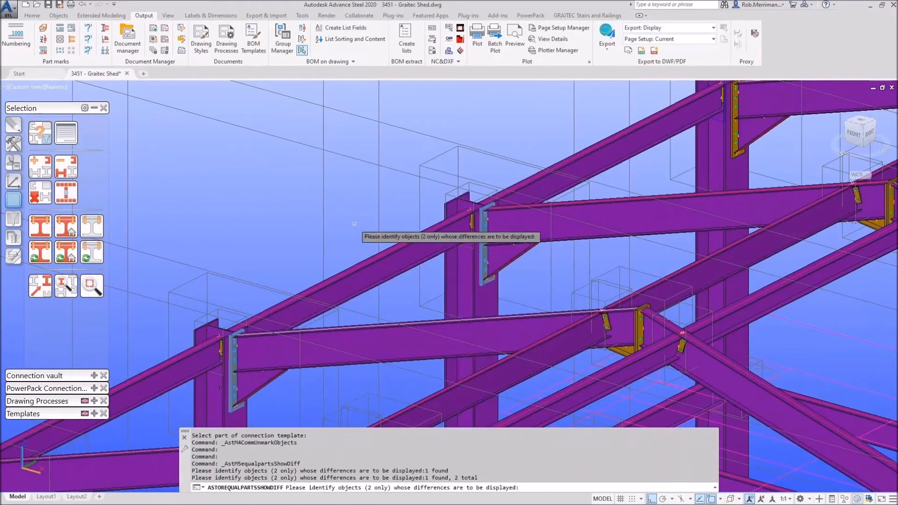
pyautogui.press('Return')
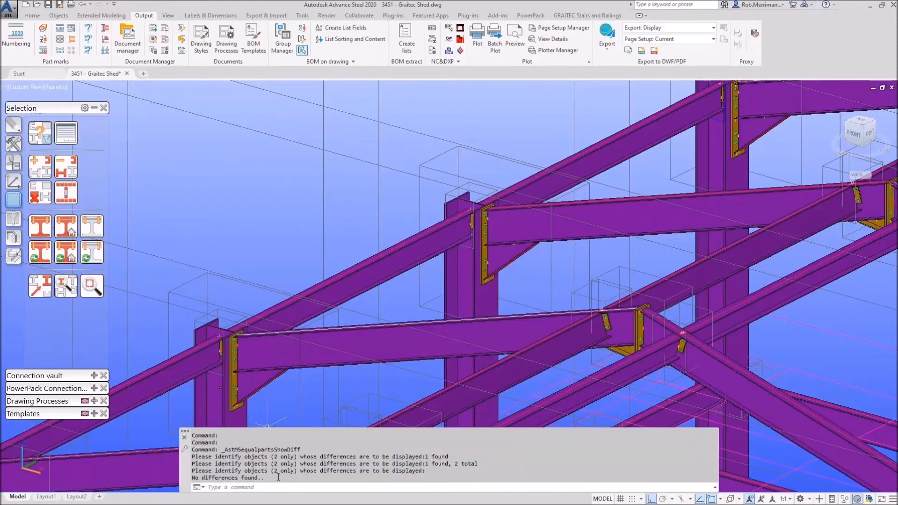
pyautogui.press('Escape')
# Step: Rerun the duplicate part number check on the model and close its log
pyautogui.click(87, 39)
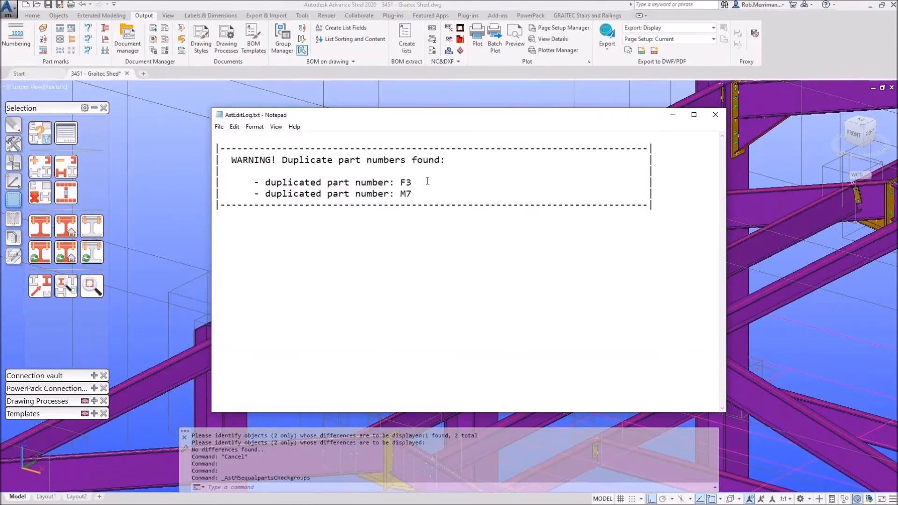
pyautogui.click(714, 115)
# Step: Select all connection objects in the model and switch their display mode so the connection boxes are hidden
pyautogui.scroll(-5, 314, 192)
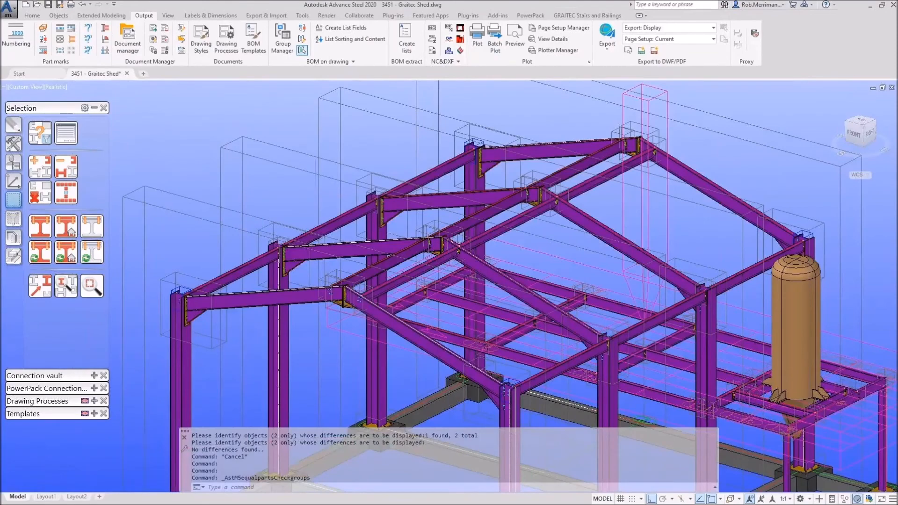
pyautogui.scroll(-3, 314, 192)
pyautogui.click(14, 220)
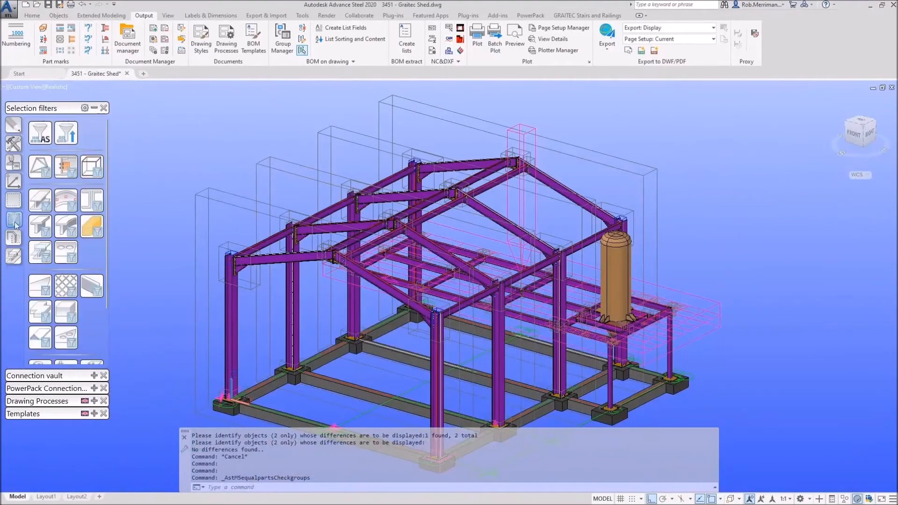
pyautogui.click(62, 172)
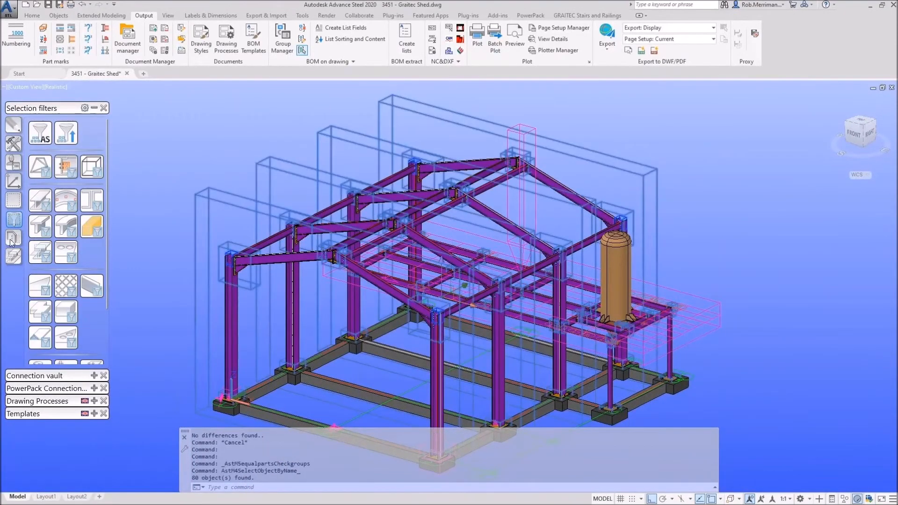
pyautogui.click(11, 243)
pyautogui.click(75, 195)
pyautogui.press('Escape')
pyautogui.press('Escape')
# Step: Select all objects shown as pink boxes around the platform and upper structure and switch their display off
pyautogui.click(14, 218)
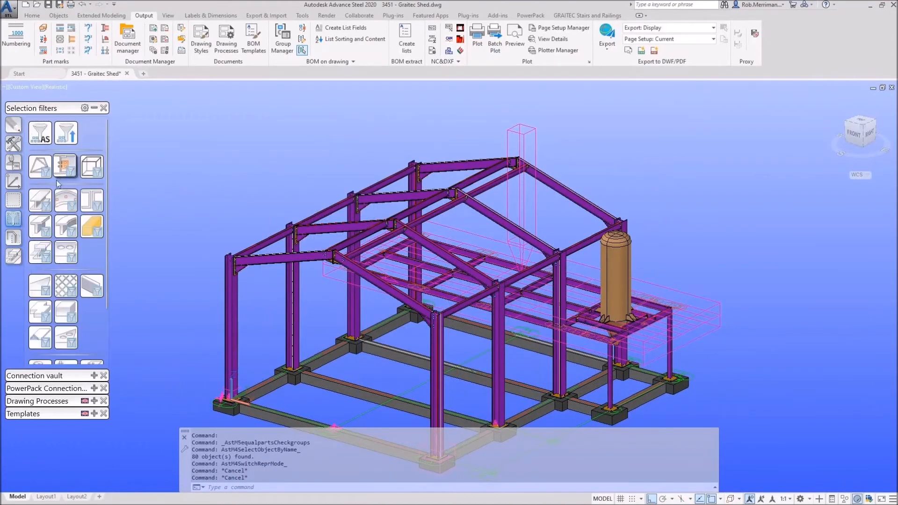
pyautogui.scroll(-3, 65, 237)
pyautogui.click(40, 328)
pyautogui.click(11, 242)
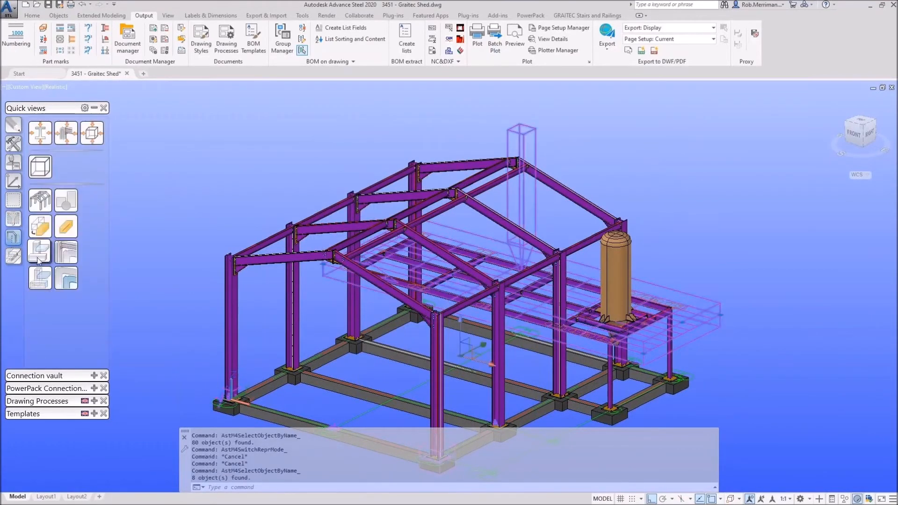
pyautogui.click(39, 257)
pyautogui.press('Escape')
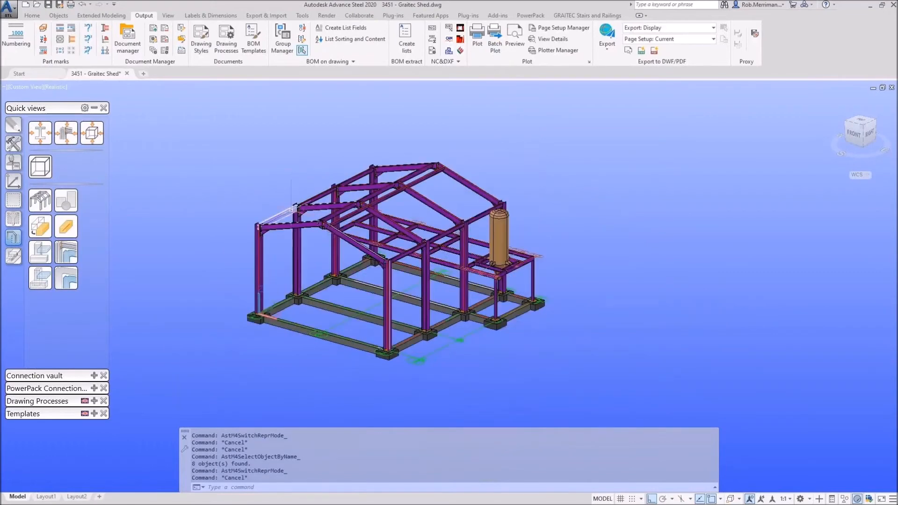
# Step: Reset and delete all single part numbers in the model
pyautogui.click(45, 43)
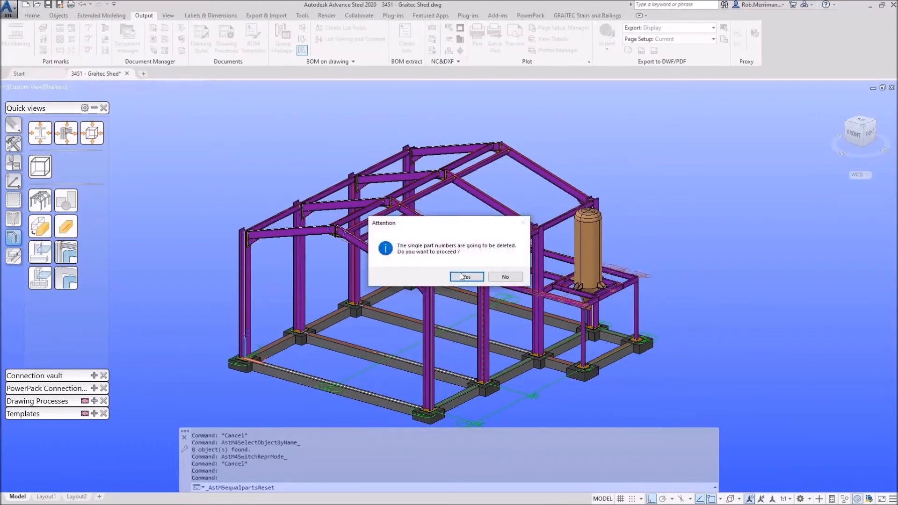
pyautogui.click(467, 279)
pyautogui.click(45, 50)
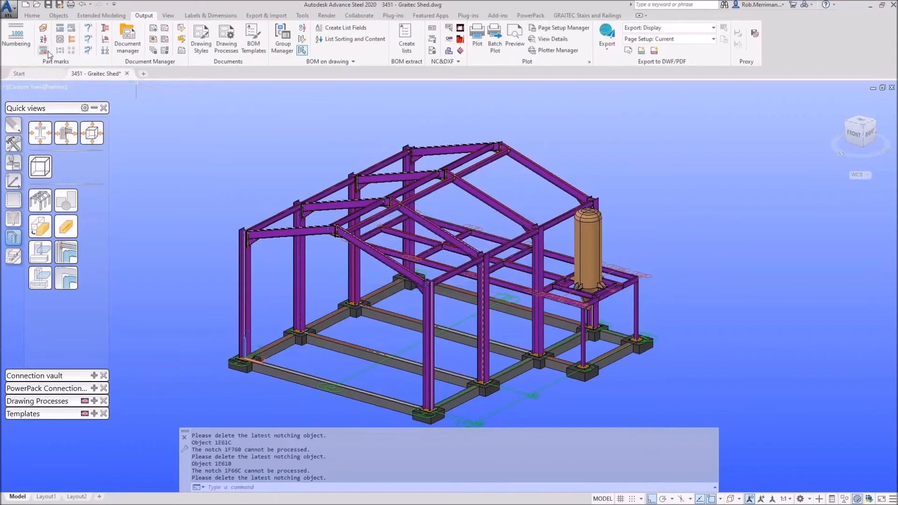
pyautogui.click(467, 276)
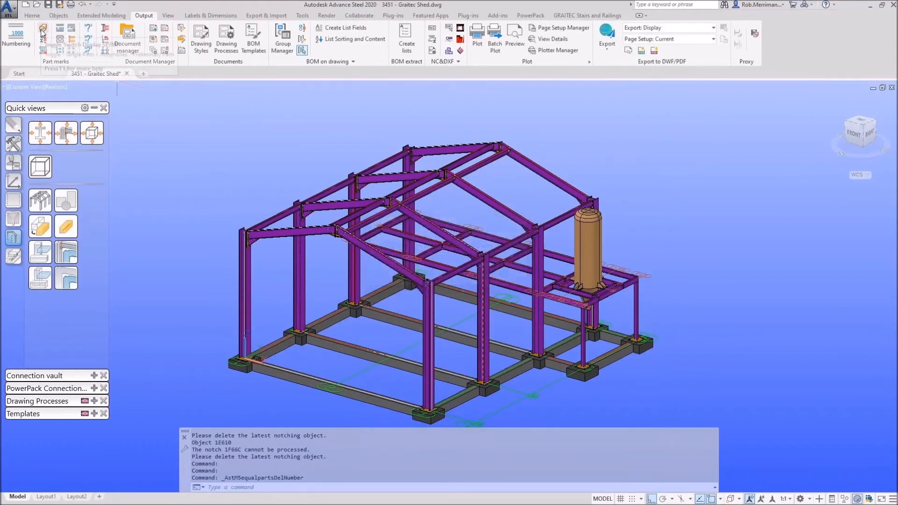
# Step: Check the single part number in one column's naming properties, leaving the properties unchanged
pyautogui.click(299, 270)
pyautogui.click(303, 280)
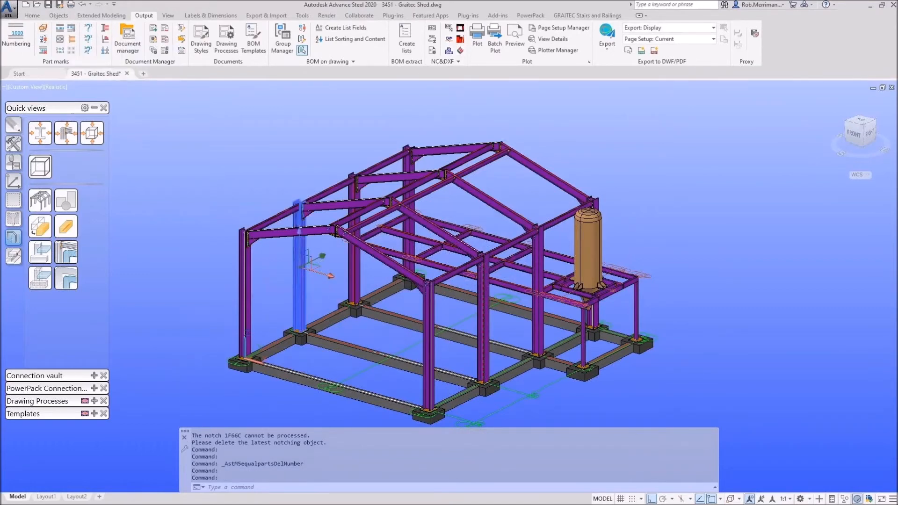
pyautogui.doubleClick(302, 281)
pyautogui.click(224, 210)
pyautogui.click(364, 213)
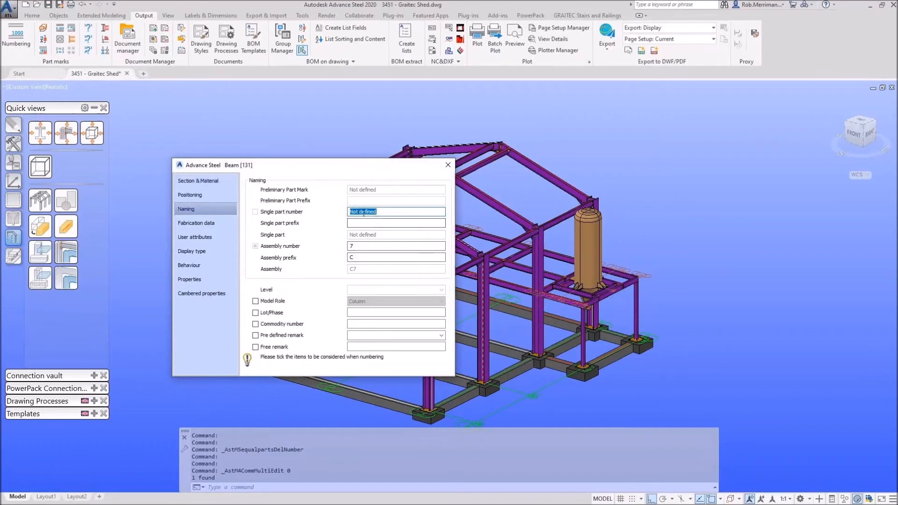
pyautogui.click(446, 165)
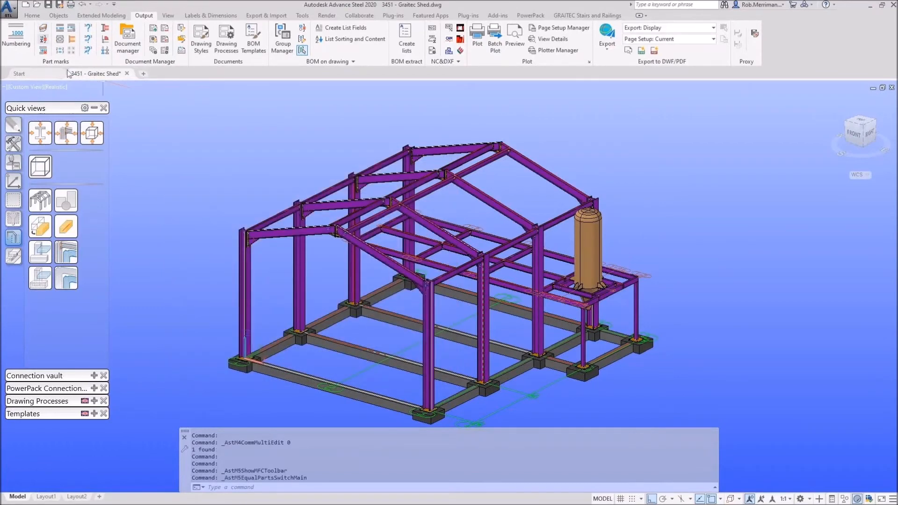
# Step: Switch the part mark tools to main parts and reset and delete the assembly numbers
pyautogui.moveTo(309, 478); pyautogui.dragTo(258, 478)
pyautogui.click(169, 168)
pyautogui.click(169, 168)
pyautogui.press('Escape')
pyautogui.click(42, 40)
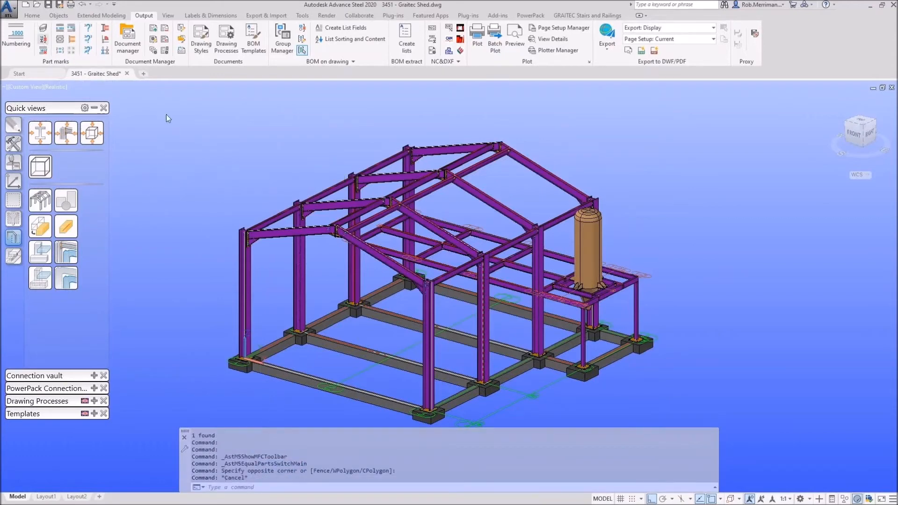
pyautogui.click(463, 277)
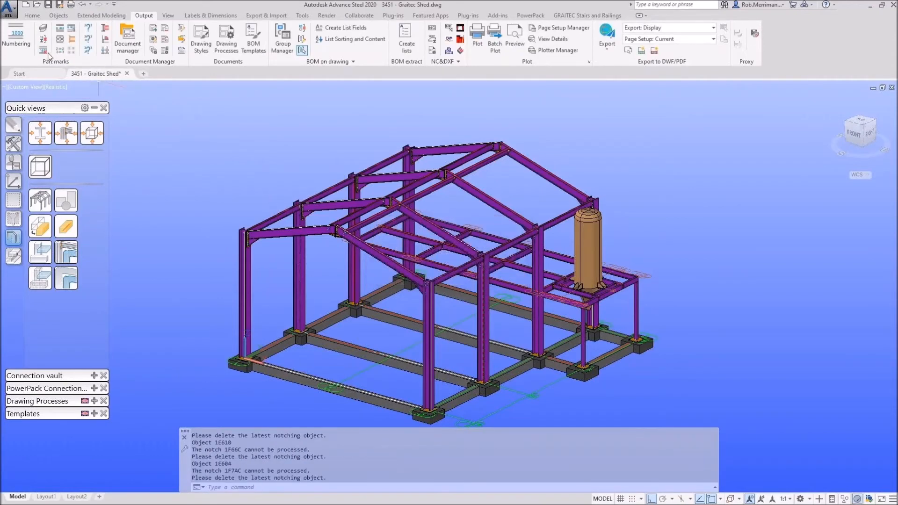
pyautogui.click(44, 50)
pyautogui.click(461, 277)
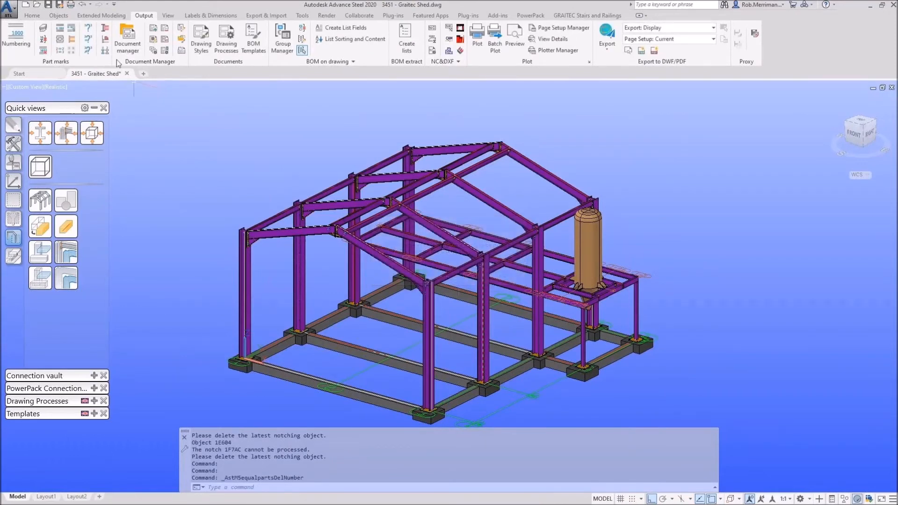
# Step: Run equal part numbering on single parts and assemblies with start 1, increment 1 and method SP: 1000,1001...MP:1,2,3
pyautogui.click(27, 38)
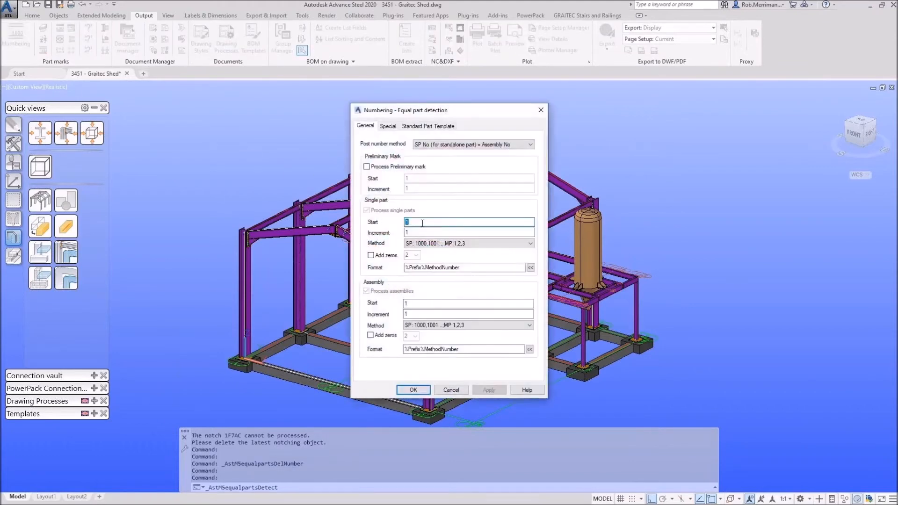
pyautogui.click(414, 389)
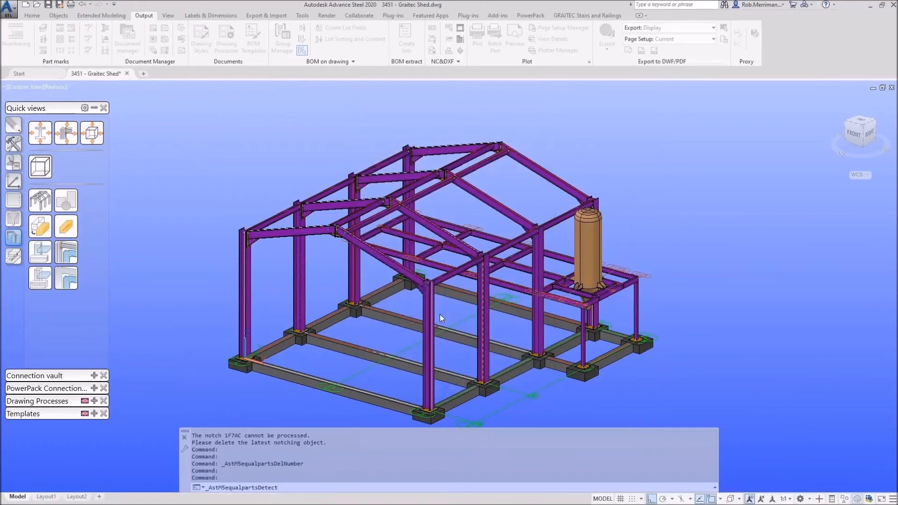
# Step: Review the main part numbering results by marking R1, B1, B2, C1, B3, B4, B10 and B11 in the model
pyautogui.doubleClick(207, 204)
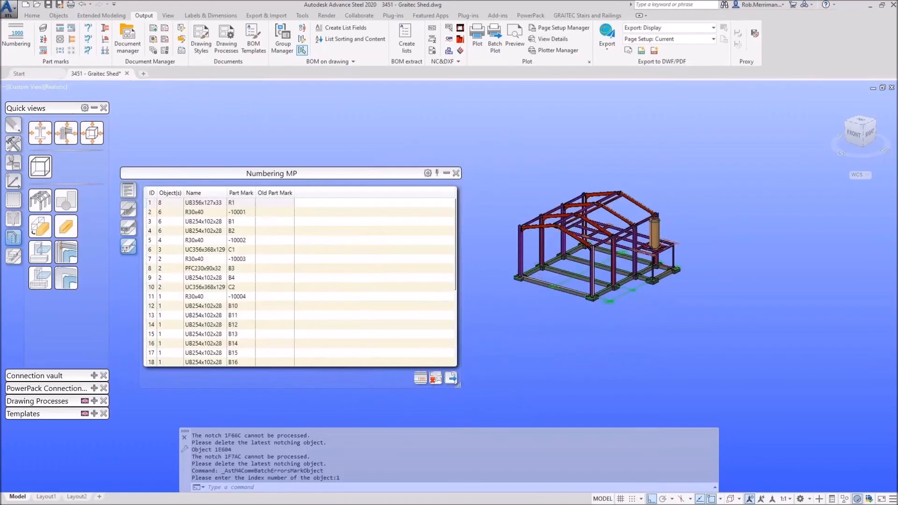
pyautogui.moveTo(348, 176); pyautogui.dragTo(329, 153)
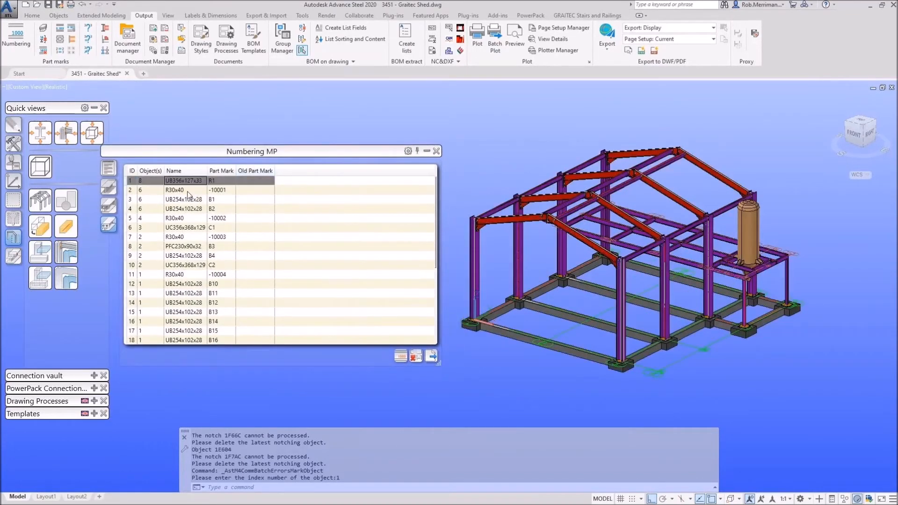
pyautogui.click(170, 200)
pyautogui.click(186, 210)
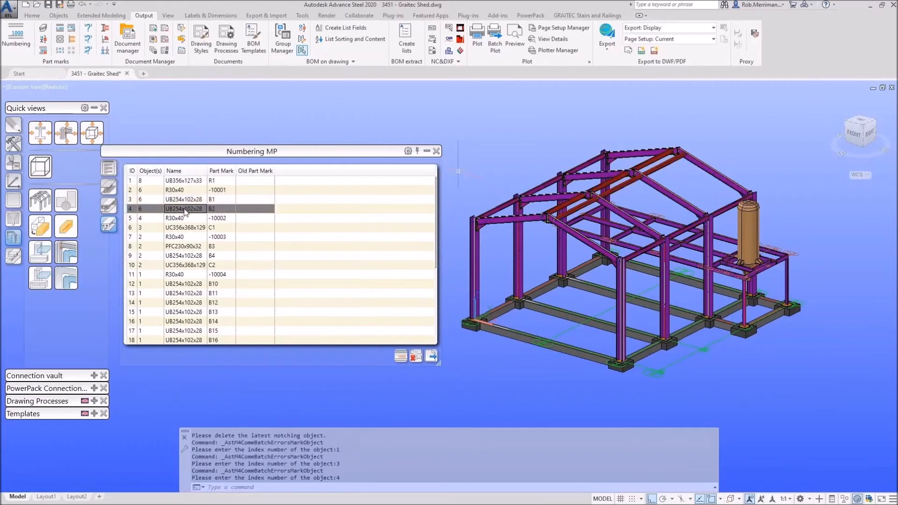
pyautogui.click(186, 228)
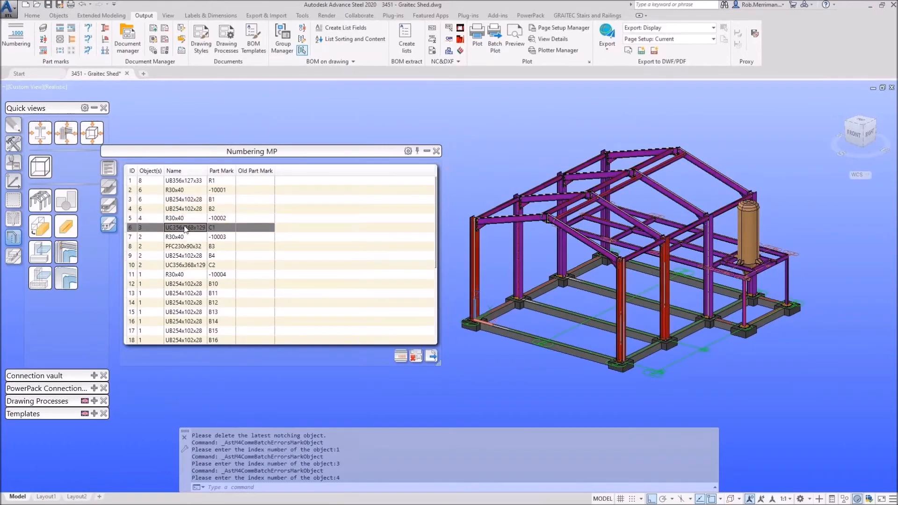
pyautogui.click(186, 248)
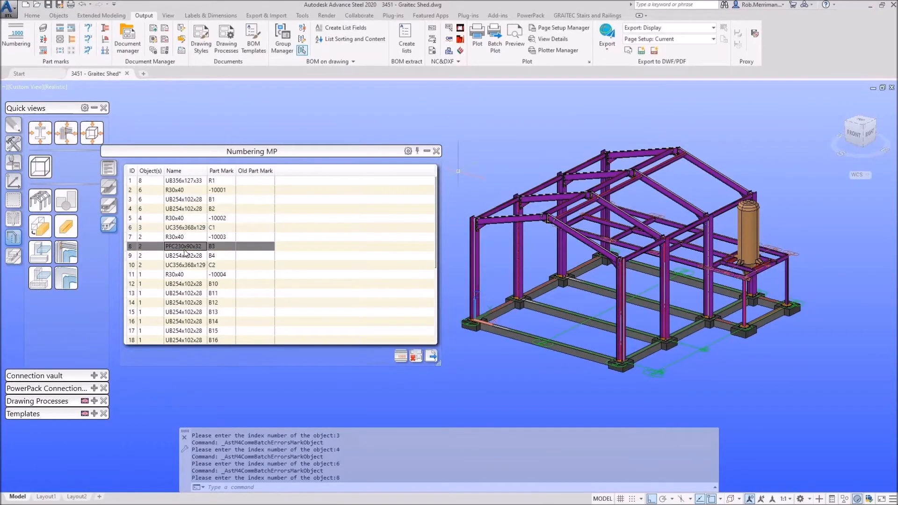
pyautogui.click(183, 257)
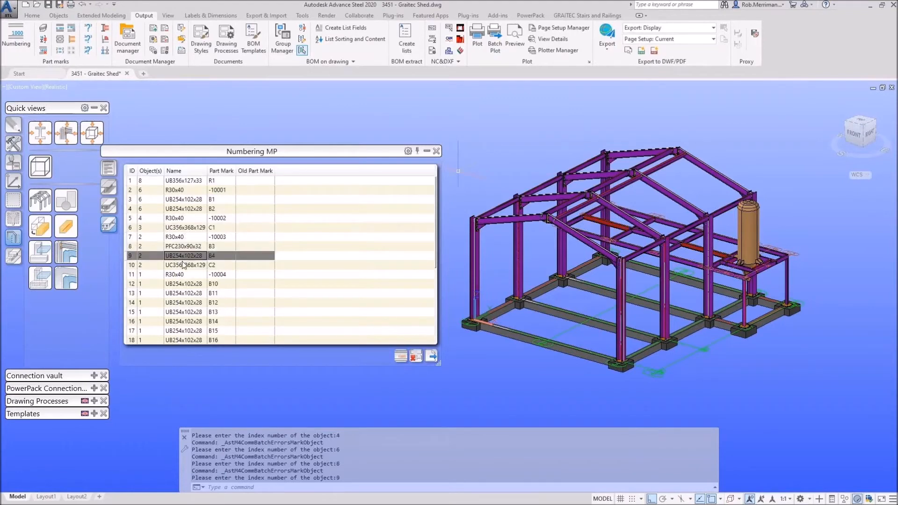
pyautogui.click(186, 286)
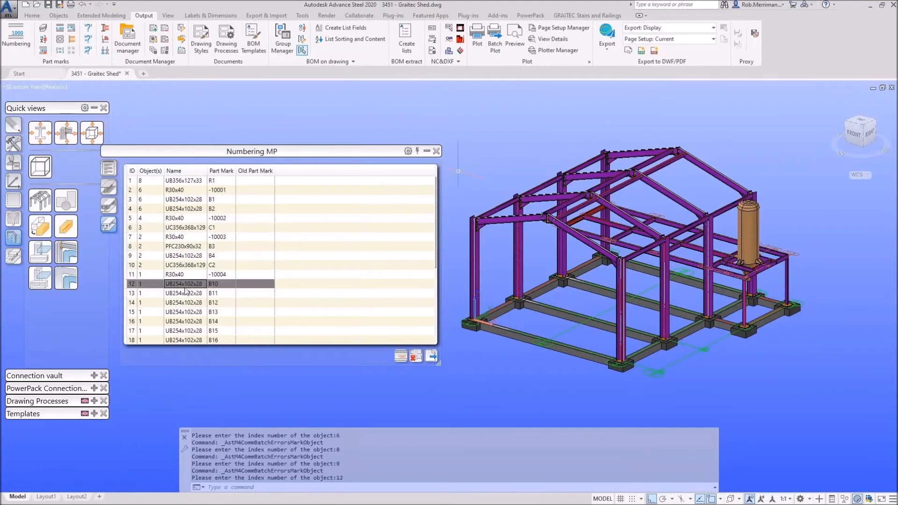
pyautogui.click(186, 294)
pyautogui.press('Escape')
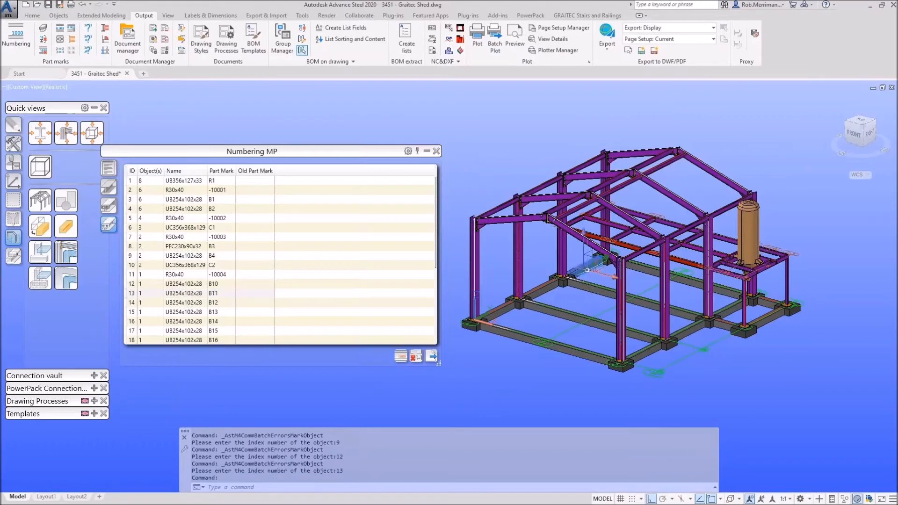
# Step: Mark beams B12, B13, B11 and B14 in turn to examine their locations in the platform framing
pyautogui.scroll(5, 655, 229)
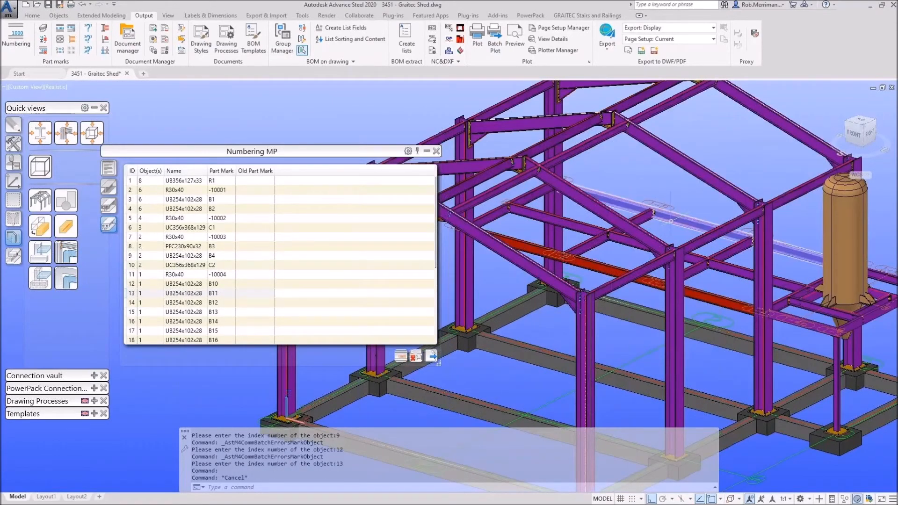
pyautogui.click(201, 304)
pyautogui.click(196, 313)
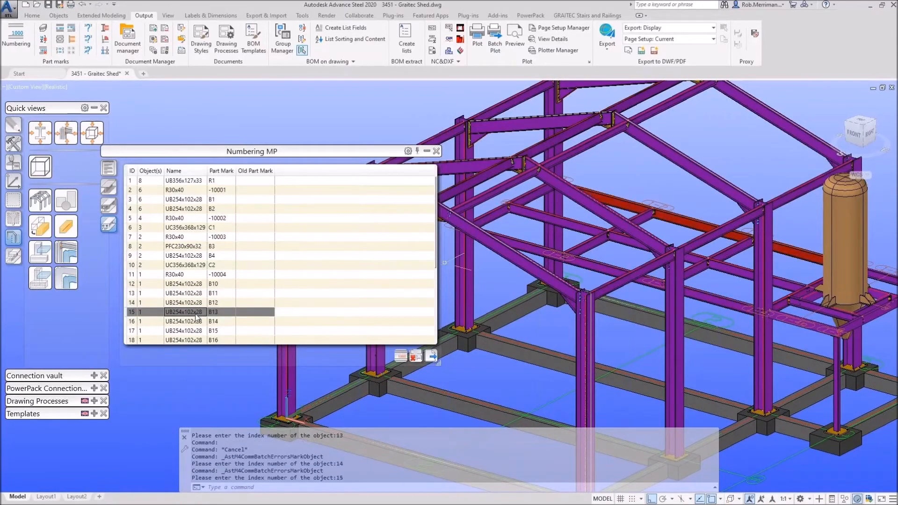
pyautogui.click(197, 293)
pyautogui.click(198, 312)
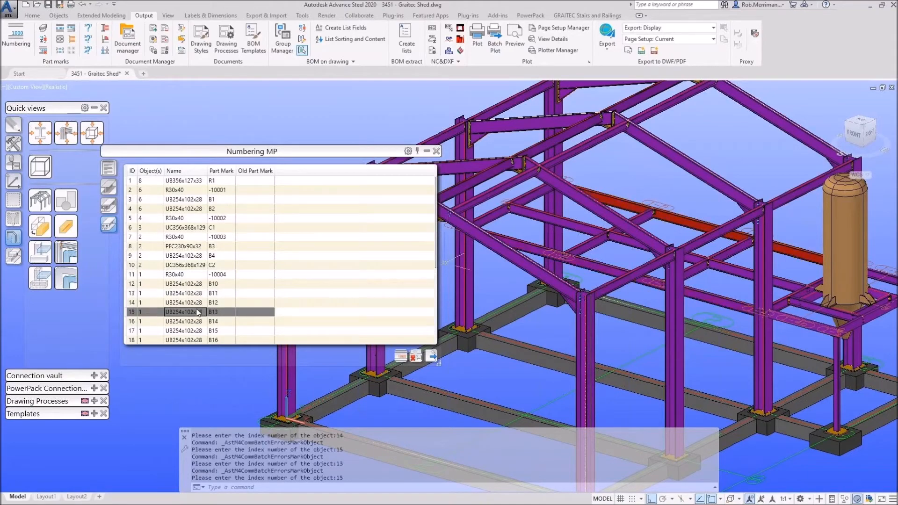
pyautogui.click(197, 322)
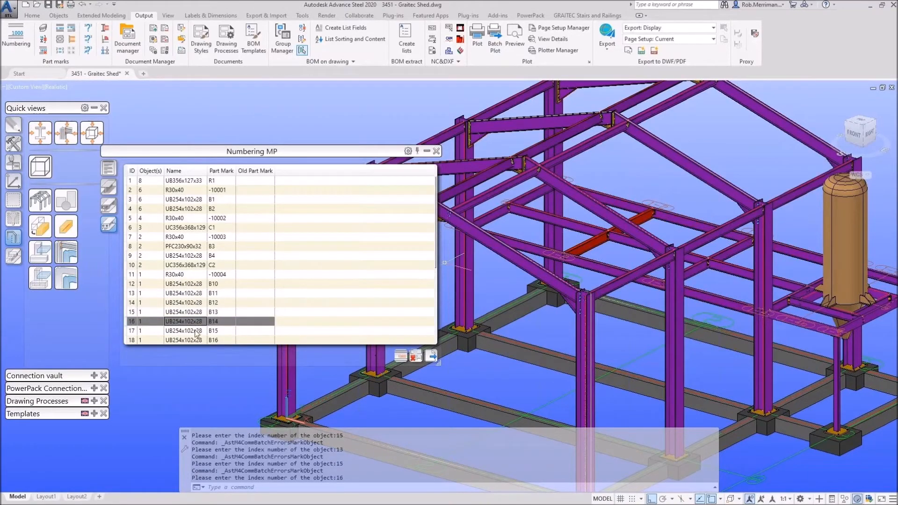
# Step: Mark beams B14 and B15 alternately to compare the two short platform beams
pyautogui.click(196, 332)
pyautogui.click(196, 321)
pyautogui.click(197, 331)
pyautogui.click(196, 322)
pyautogui.click(197, 331)
pyautogui.click(195, 322)
pyautogui.click(197, 331)
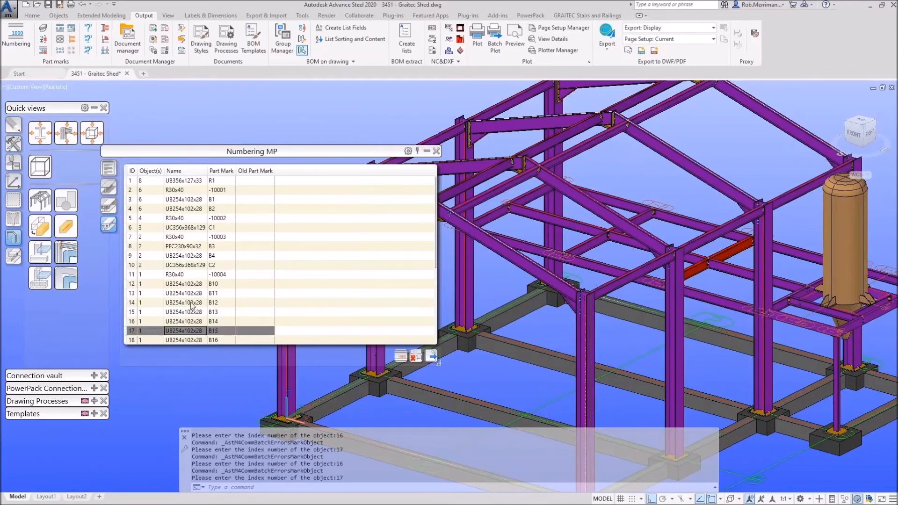
pyautogui.click(192, 323)
pyautogui.click(194, 330)
pyautogui.click(196, 323)
# Step: Mark beams B11, B12 and B13 in turn to identify similar platform beams with different part marks
pyautogui.click(194, 293)
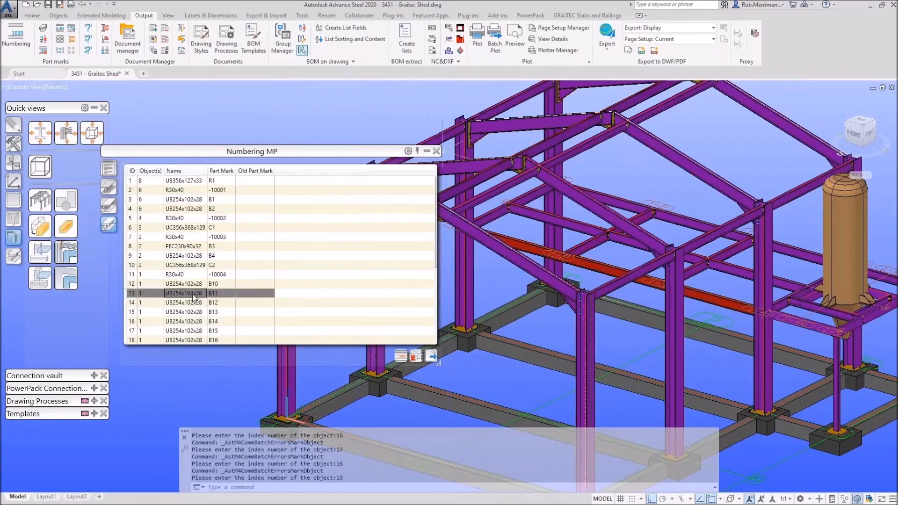
pyautogui.click(194, 303)
pyautogui.click(194, 311)
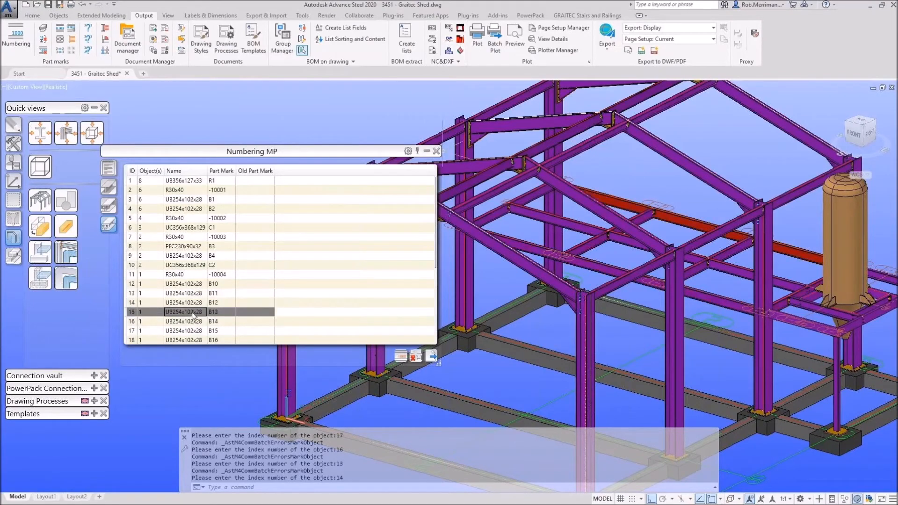
# Step: Close the numbering results and isolate the two long parallel platform beams with their attached plates
pyautogui.click(436, 151)
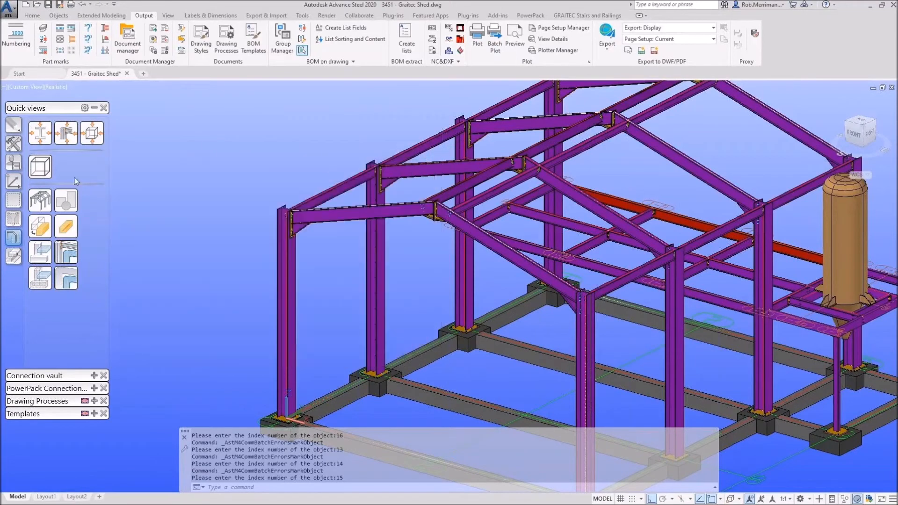
pyautogui.click(17, 204)
pyautogui.click(66, 253)
pyautogui.click(537, 245)
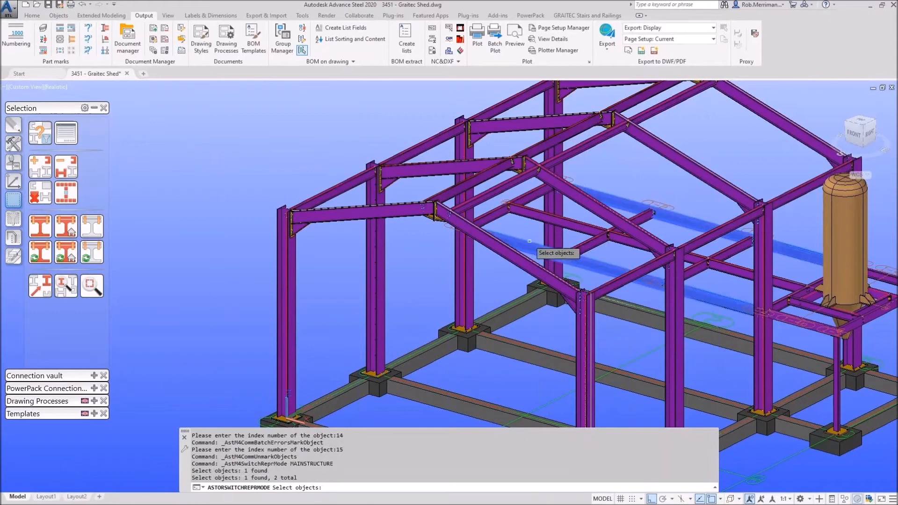
pyautogui.rightClick(534, 237)
pyautogui.click(66, 192)
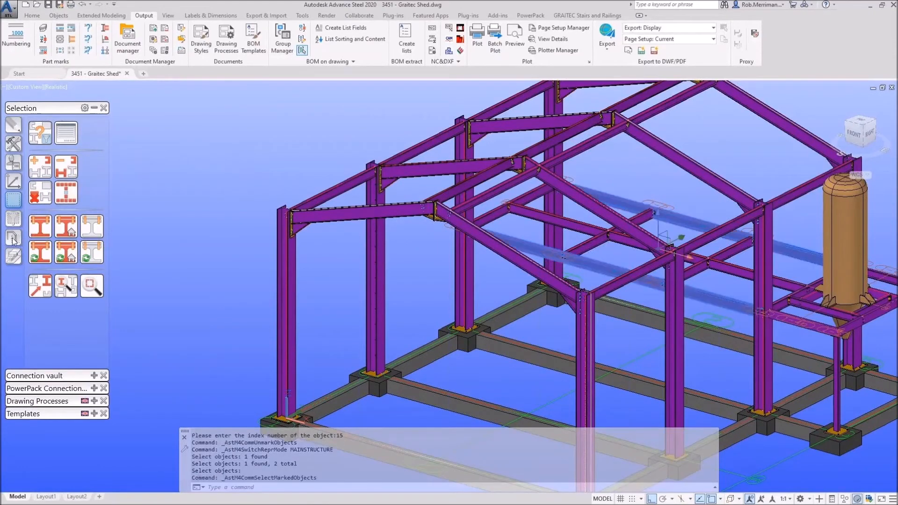
pyautogui.click(13, 237)
pyautogui.click(40, 278)
pyautogui.press('Escape')
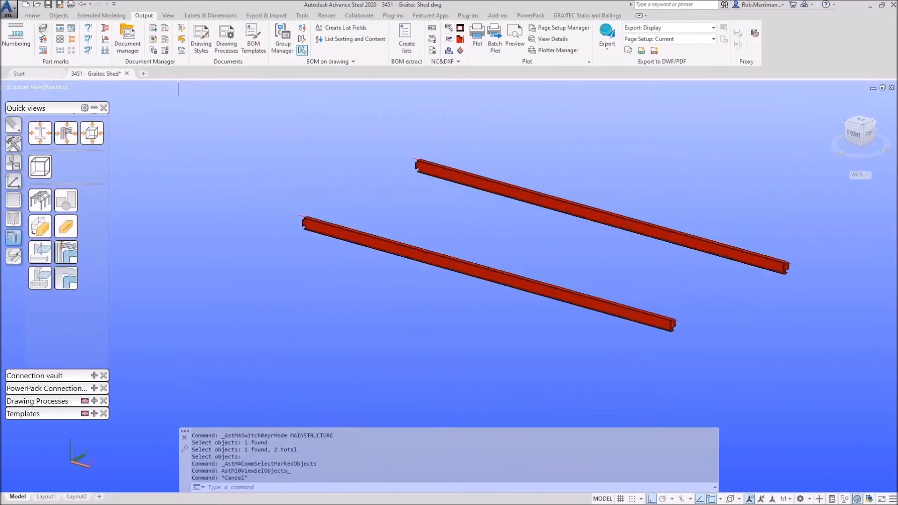
# Step: List only the current model view in the Model browser, sorted by single part, and highlight the F10 plates
pyautogui.click(33, 15)
pyautogui.click(24, 52)
pyautogui.click(28, 123)
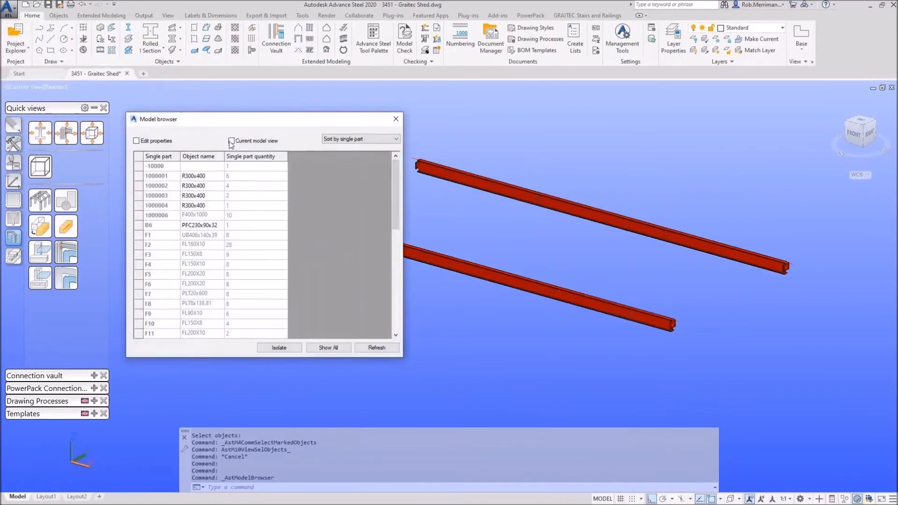
pyautogui.click(231, 141)
pyautogui.moveTo(244, 117); pyautogui.dragTo(194, 120)
pyautogui.click(303, 146)
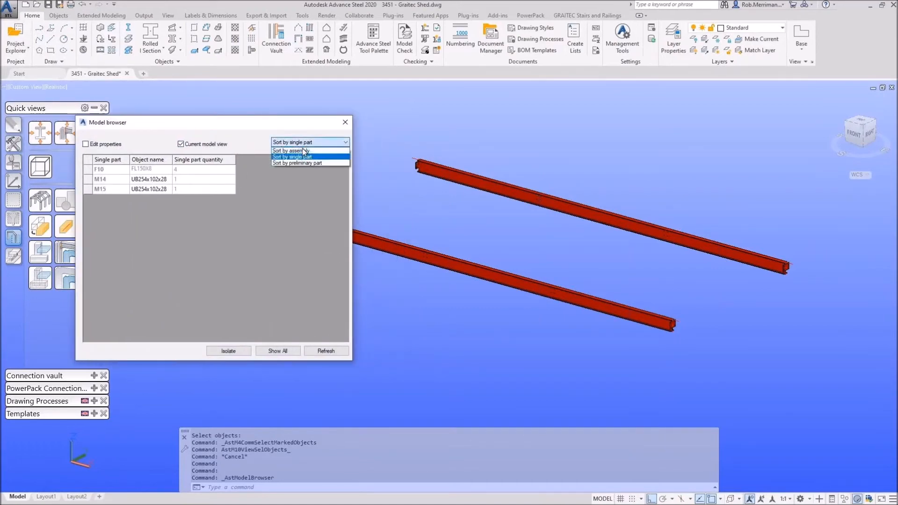
pyautogui.click(300, 158)
pyautogui.click(105, 171)
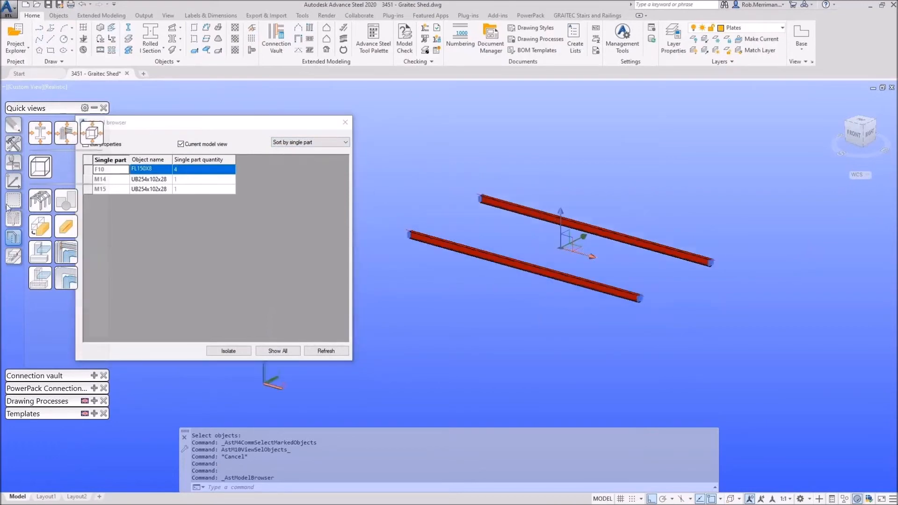
# Step: Clear the beams' marking and highlight single parts M14 and M15 alternately to identify each long beam
pyautogui.moveTo(17, 203)
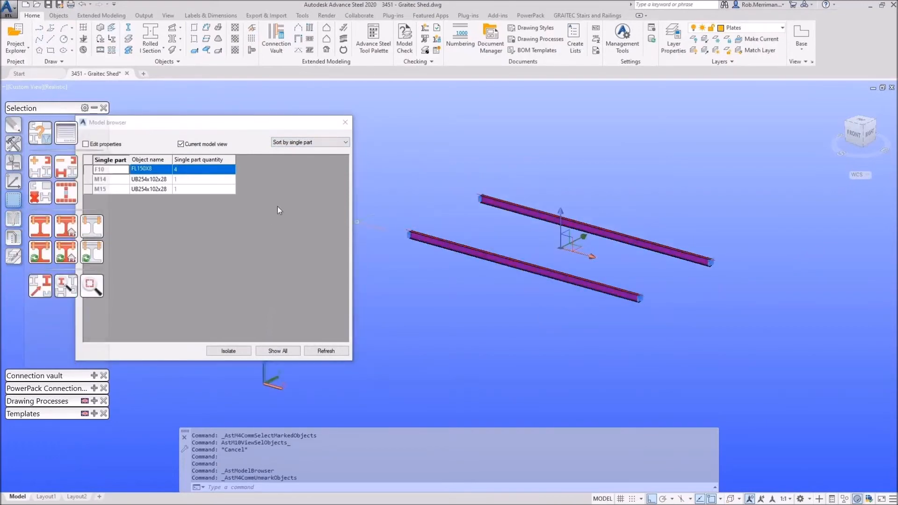
pyautogui.scroll(2, 489, 206)
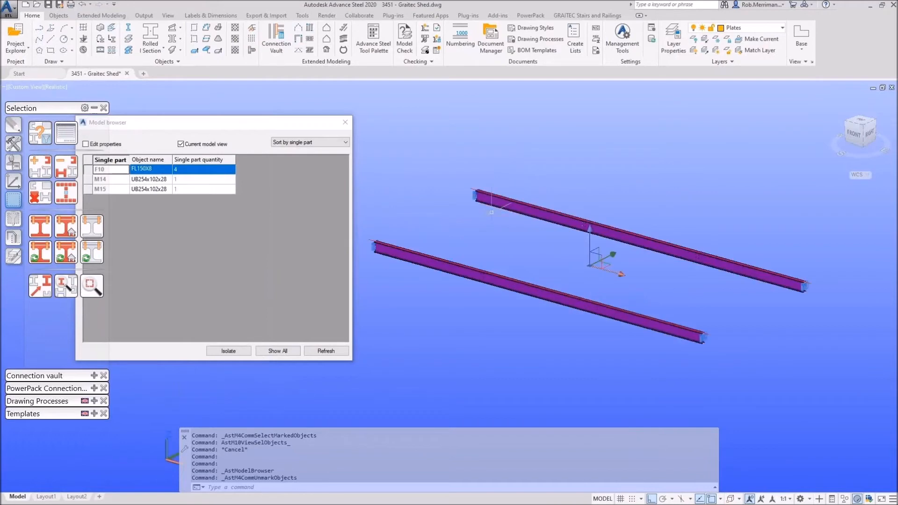
pyautogui.moveTo(486, 225); pyautogui.dragTo(503, 226, button='middle')
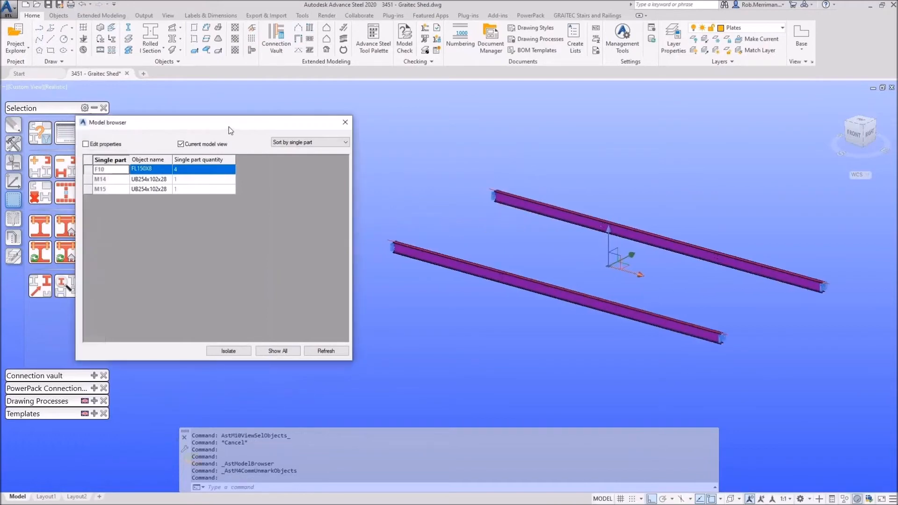
pyautogui.moveTo(227, 124); pyautogui.dragTo(271, 121)
pyautogui.click(159, 180)
pyautogui.click(155, 187)
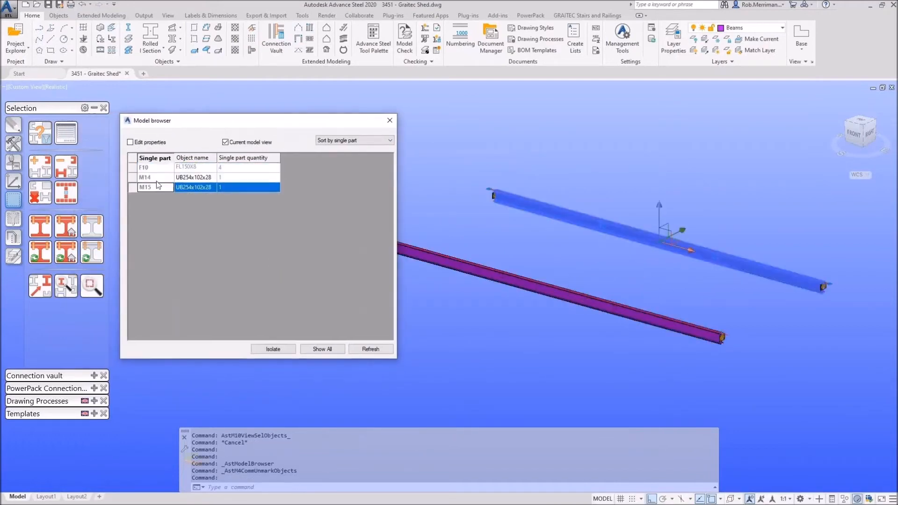
pyautogui.click(155, 177)
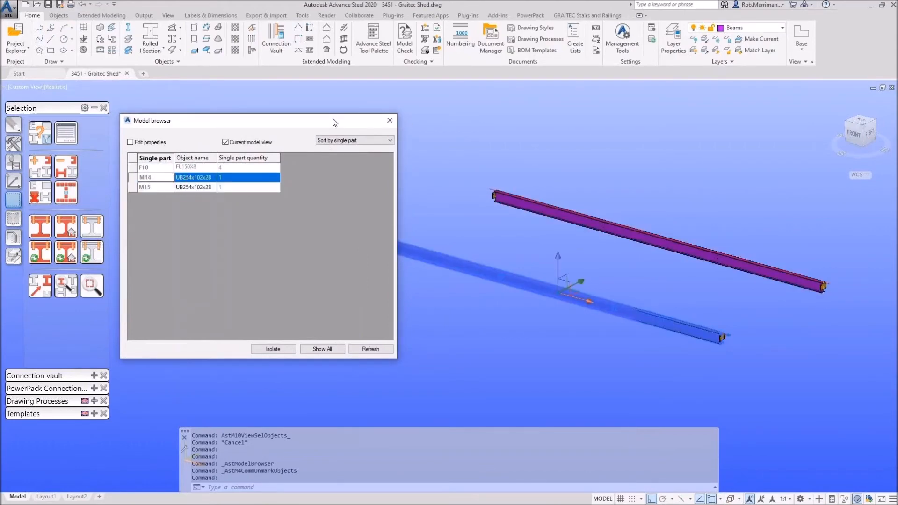
pyautogui.click(390, 120)
# Step: Check the two long platform beams for differences using the equal parts comparison
pyautogui.click(144, 15)
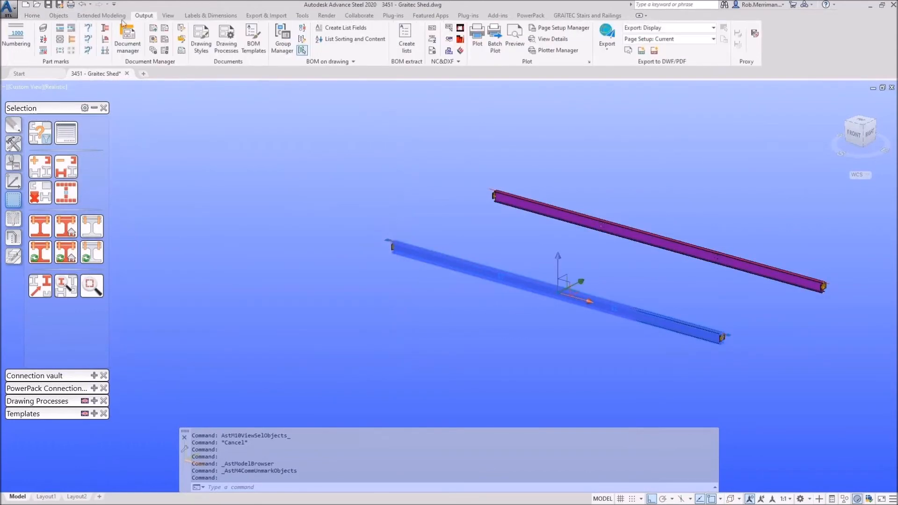
pyautogui.click(42, 30)
pyautogui.click(41, 31)
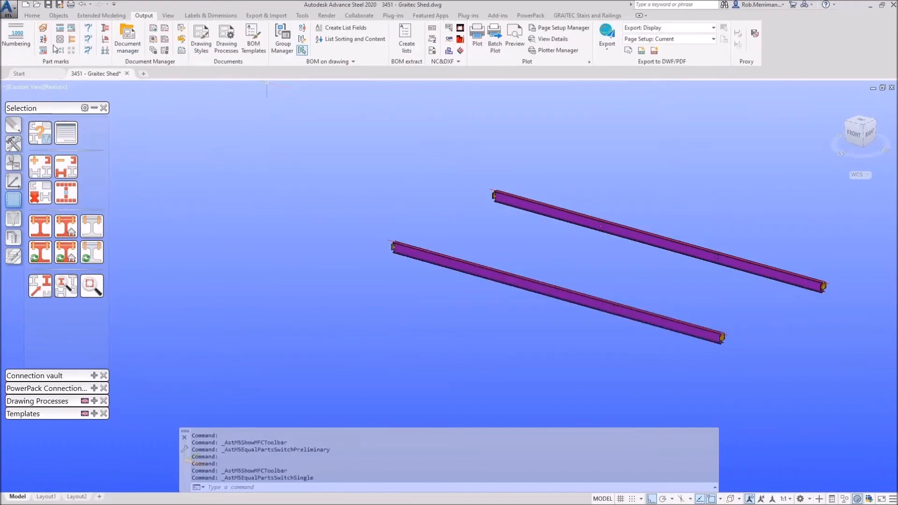
pyautogui.click(463, 265)
pyautogui.click(561, 212)
pyautogui.press('Return')
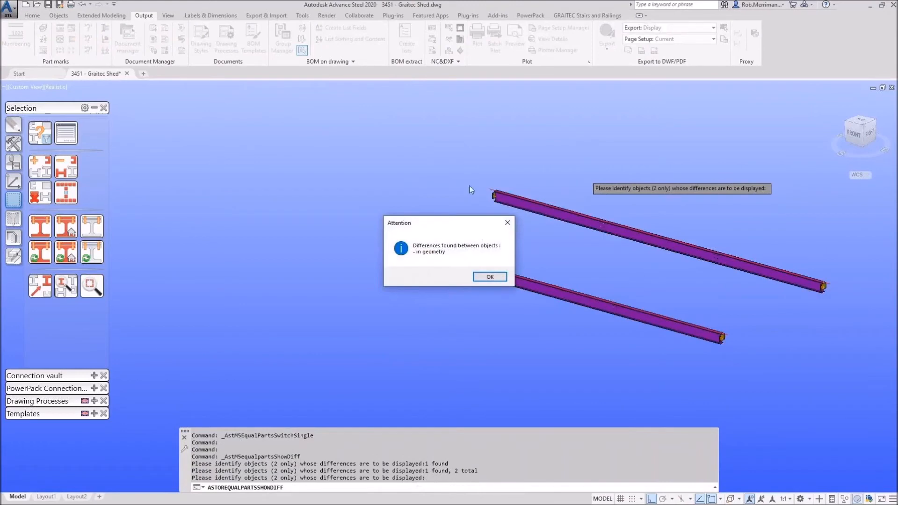
pyautogui.click(508, 223)
# Step: Restore the display of the complete shed model
pyautogui.click(16, 240)
pyautogui.click(41, 205)
pyautogui.click(12, 220)
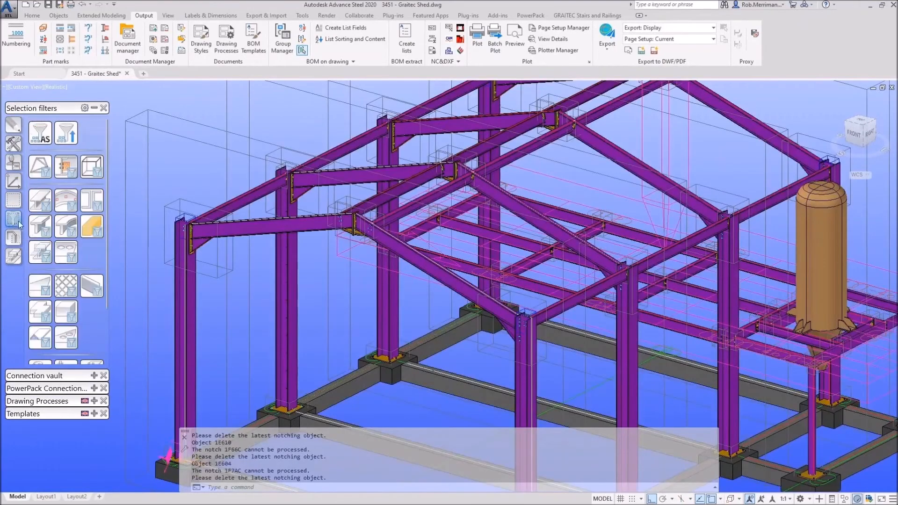
pyautogui.click(14, 200)
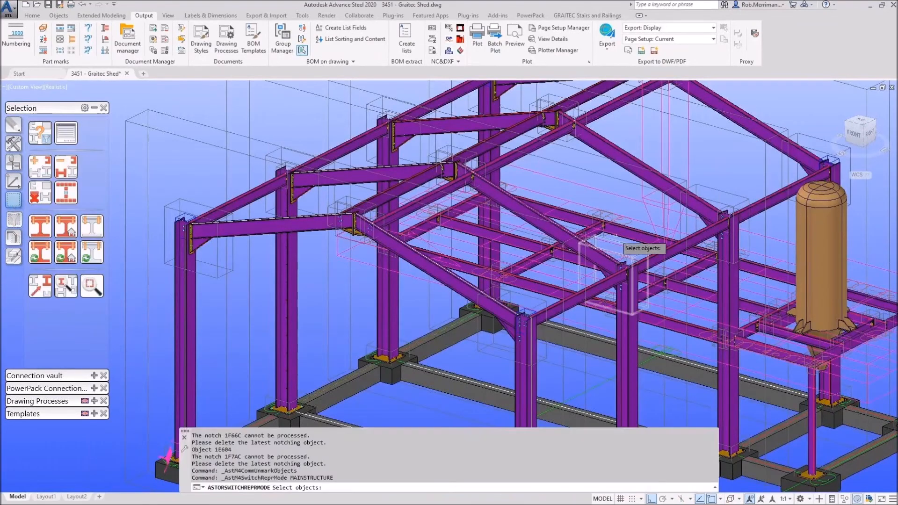
pyautogui.click(597, 230)
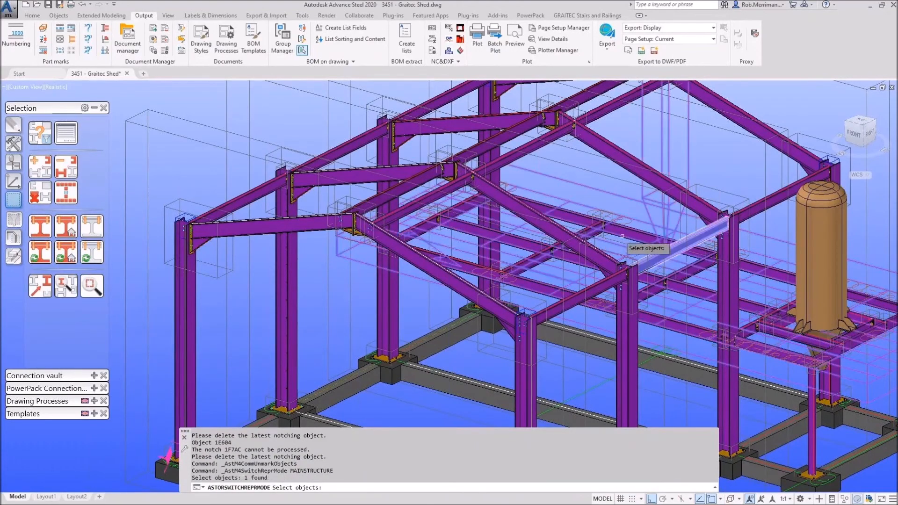
pyautogui.scroll(5, 603, 234)
pyautogui.press('Escape')
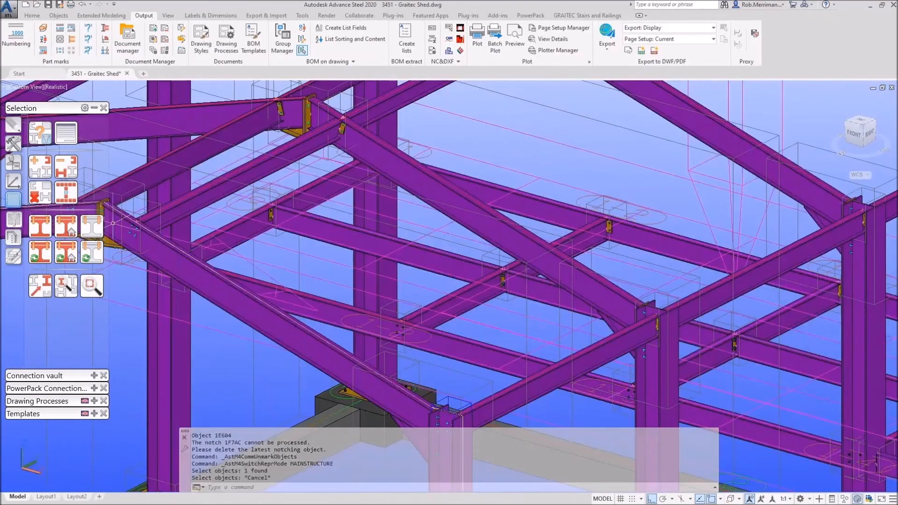
# Step: Mark the two short platform cross beams by main structure and isolate them in the view
pyautogui.click(66, 252)
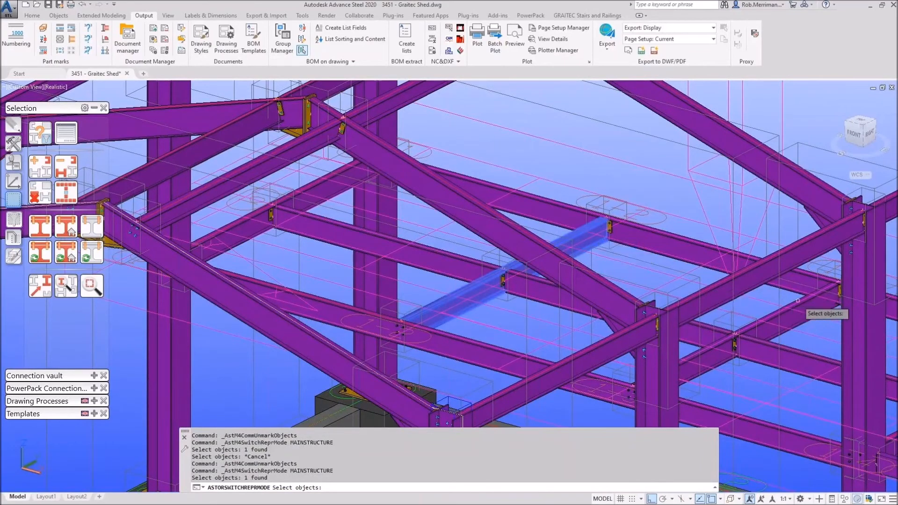
pyautogui.click(777, 309)
pyautogui.press('Return')
pyautogui.click(37, 229)
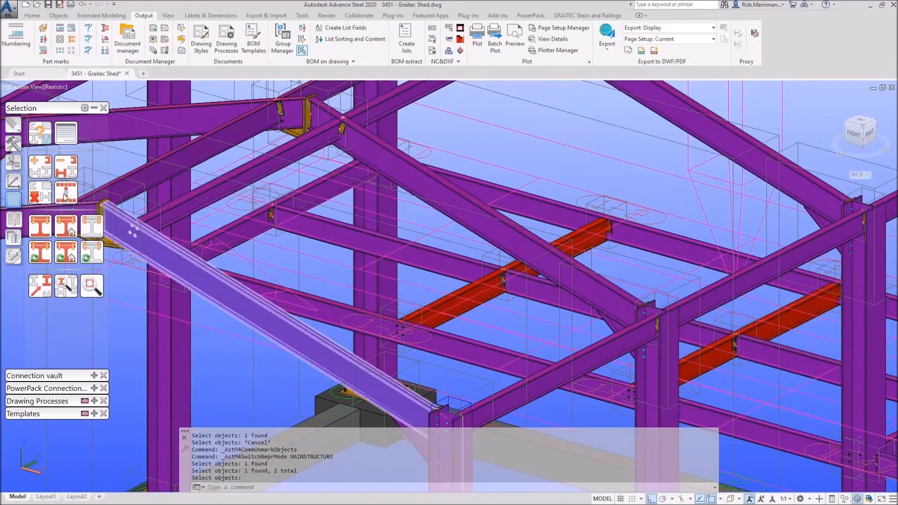
pyautogui.click(13, 237)
pyautogui.press('Escape')
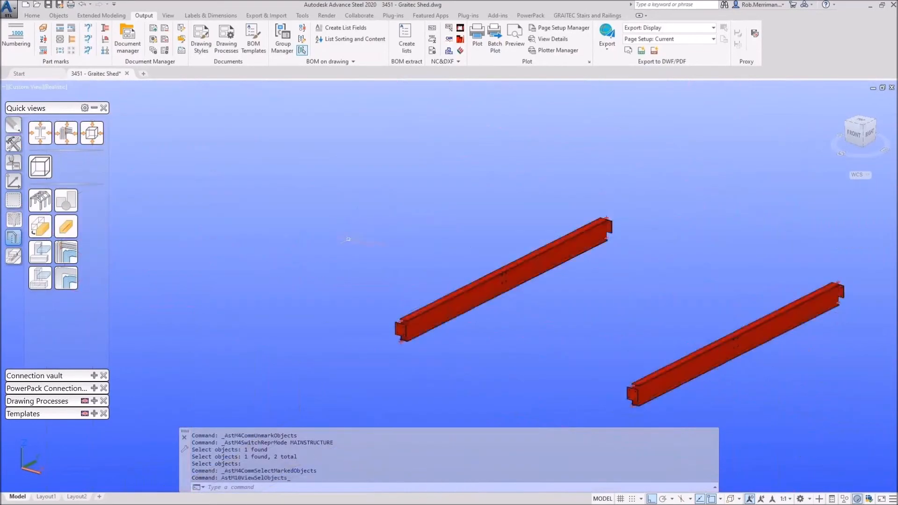
# Step: List the two short beams in the Model browser, sorted by assembly
pyautogui.scroll(-5, 344, 242)
pyautogui.click(31, 16)
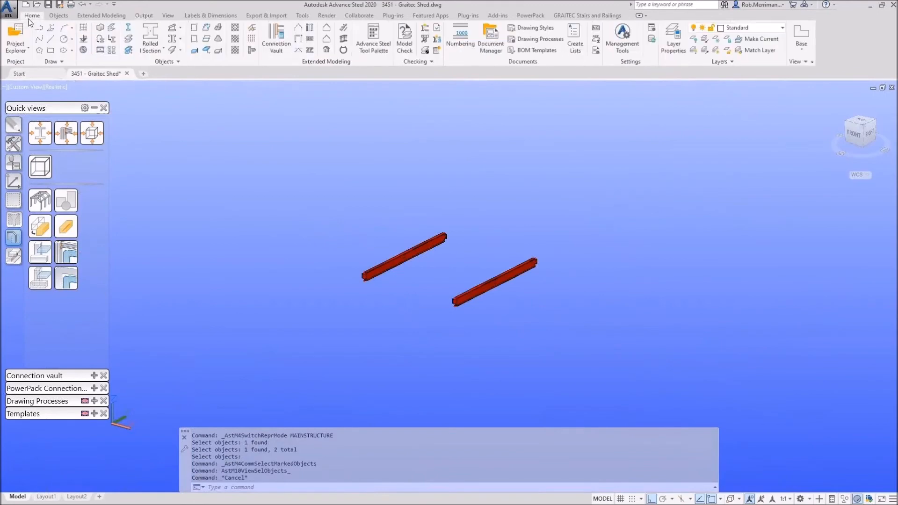
pyautogui.click(17, 47)
pyautogui.click(39, 142)
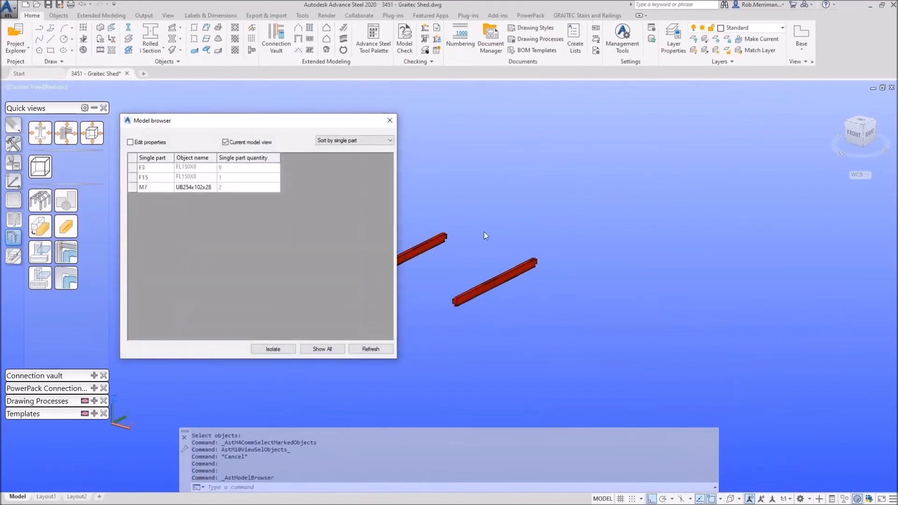
pyautogui.moveTo(498, 241); pyautogui.dragTo(607, 229, button='middle')
pyautogui.click(356, 141)
pyautogui.click(345, 150)
# Step: Highlight assemblies B14 and B15, and examine B15's M7 beam and F3 end plates
pyautogui.click(150, 170)
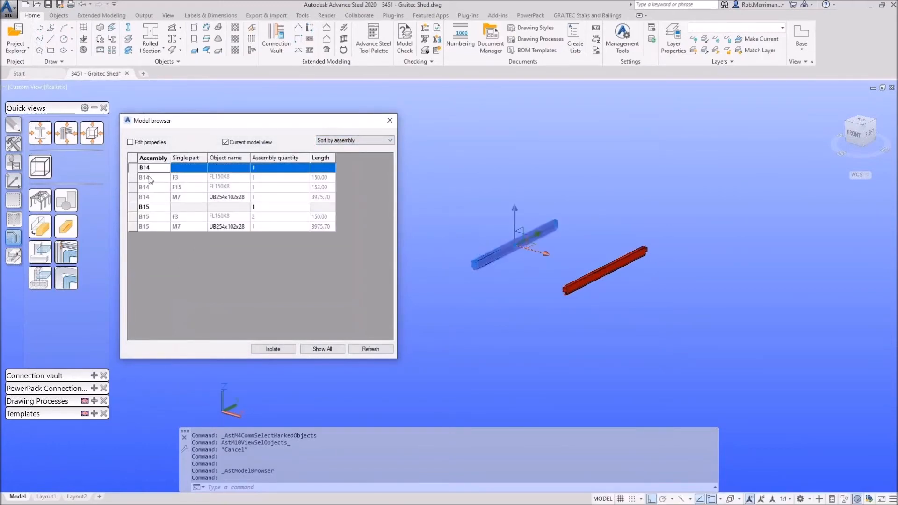
pyautogui.click(151, 205)
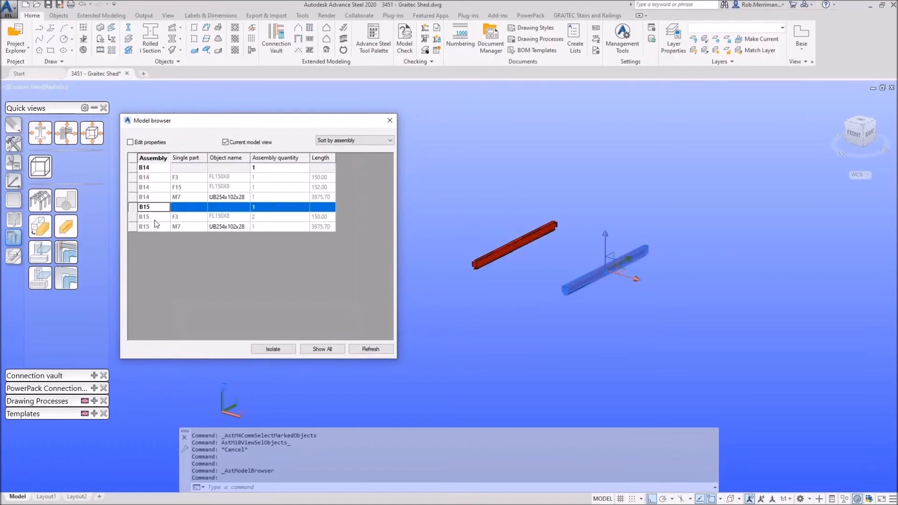
pyautogui.click(155, 218)
pyautogui.click(184, 228)
pyautogui.click(187, 219)
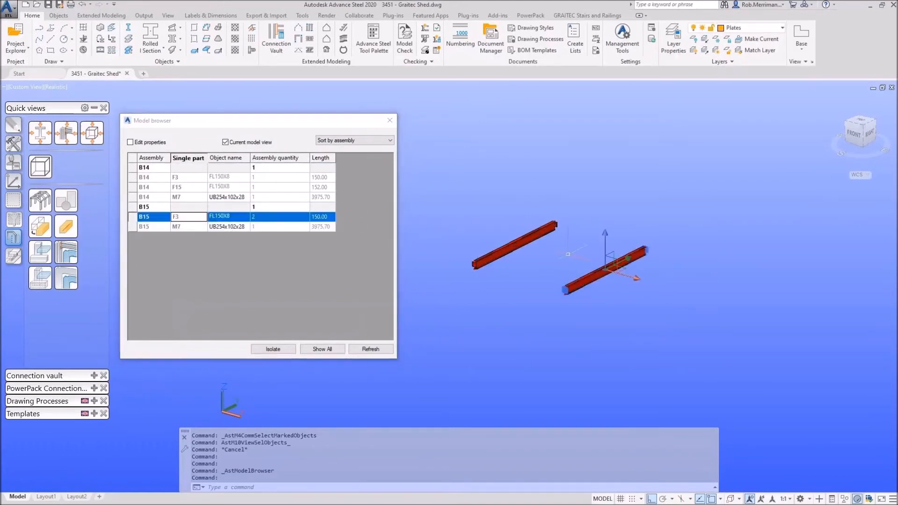
pyautogui.scroll(3, 504, 248)
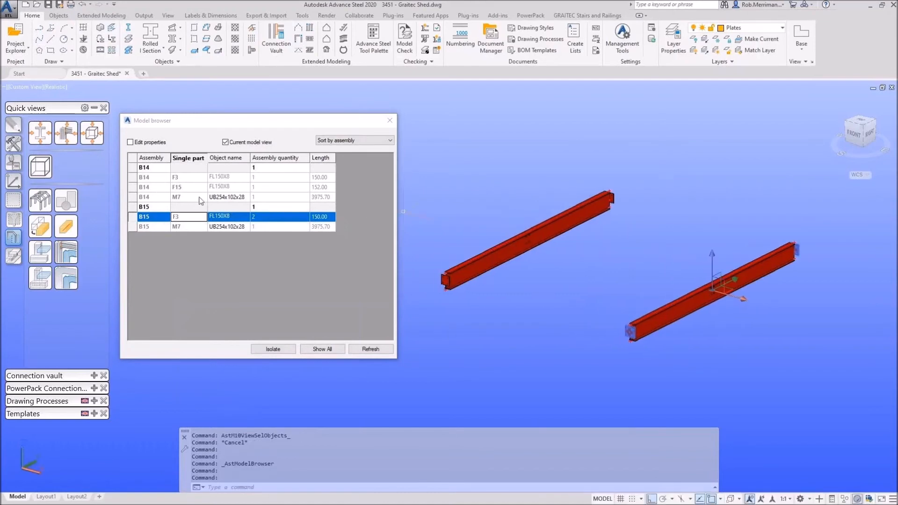
# Step: Highlight B14's F3 and F15 plates in turn, examine the F15 end plate closely, and close the Model browser
pyautogui.click(159, 169)
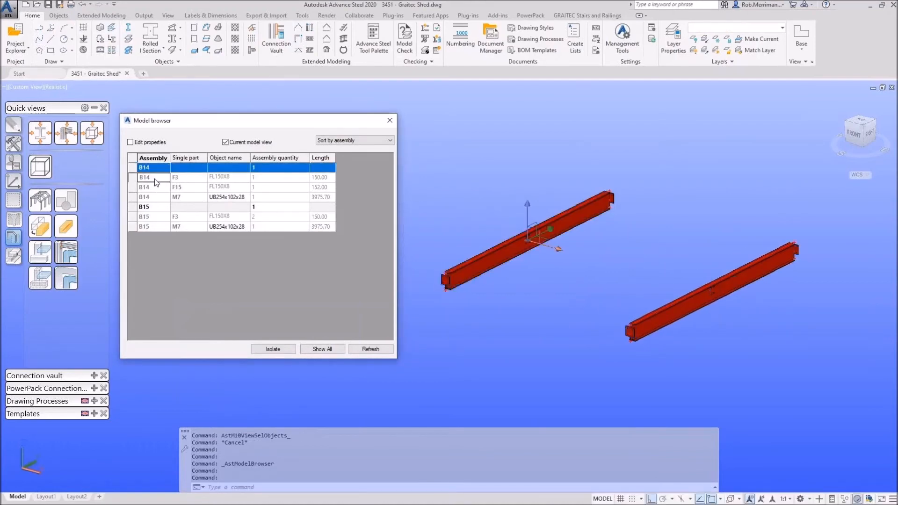
pyautogui.click(157, 178)
pyautogui.click(156, 188)
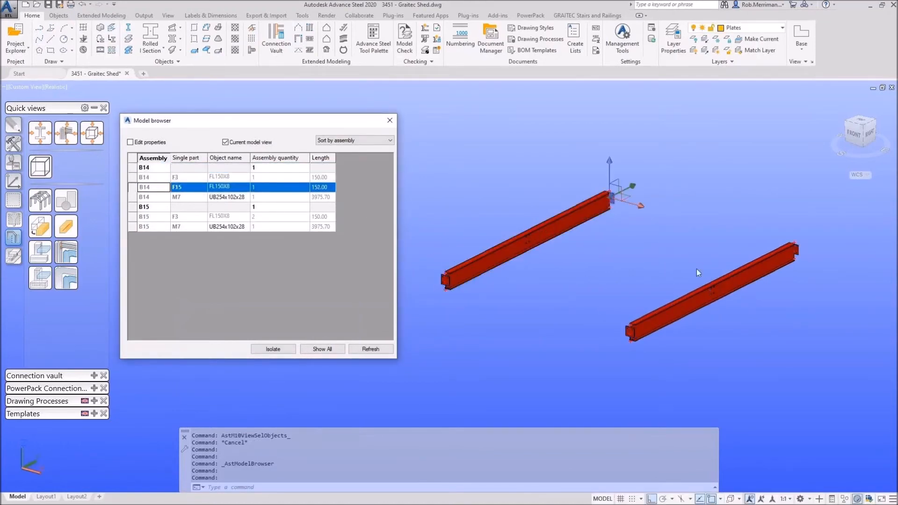
pyautogui.scroll(5, 608, 206)
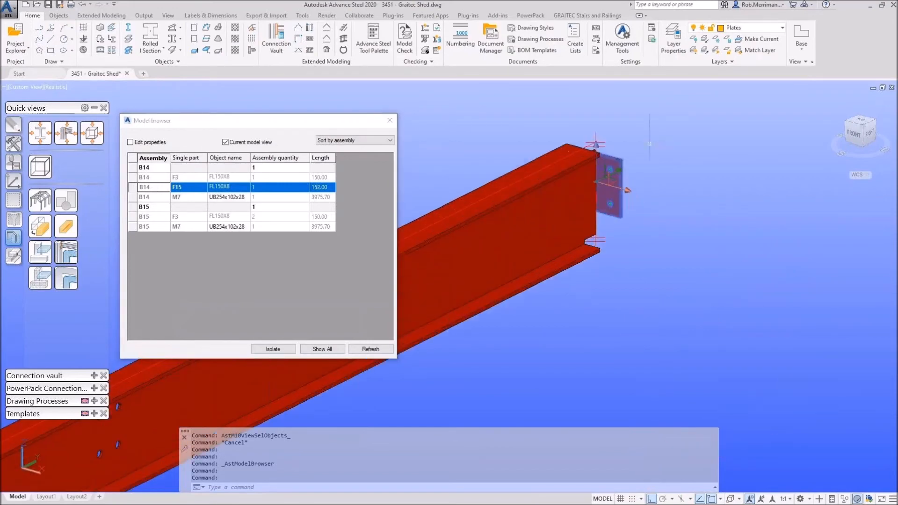
pyautogui.click(391, 124)
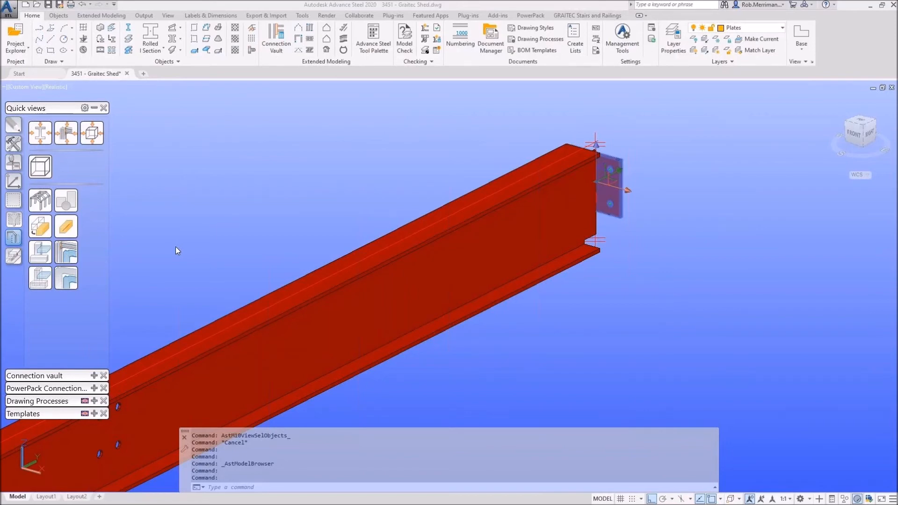
# Step: Fit both short beams in the view and clear their marking and the plate selection
pyautogui.click(65, 201)
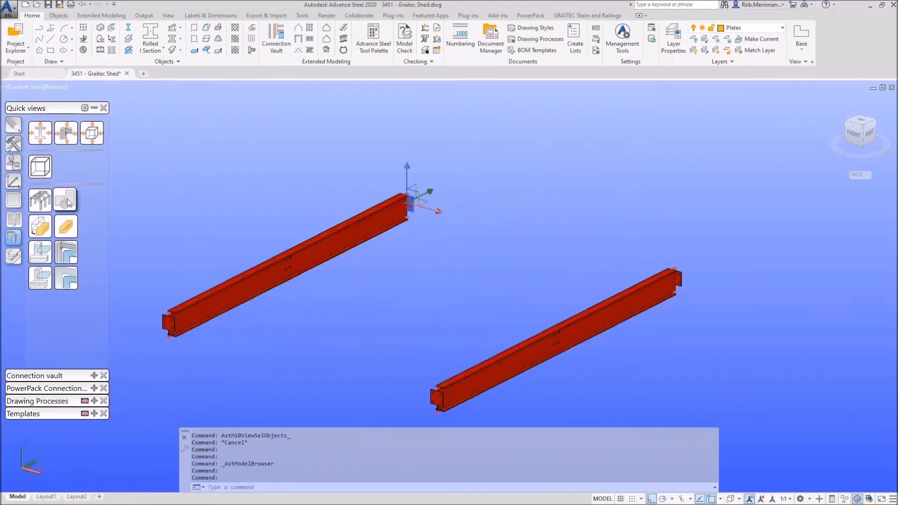
pyautogui.click(13, 201)
pyautogui.click(40, 192)
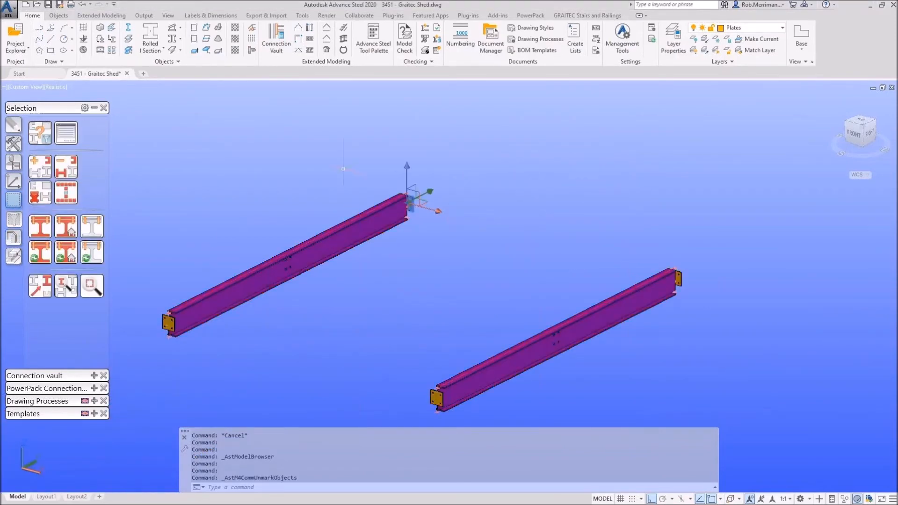
pyautogui.press('Escape')
pyautogui.click(12, 219)
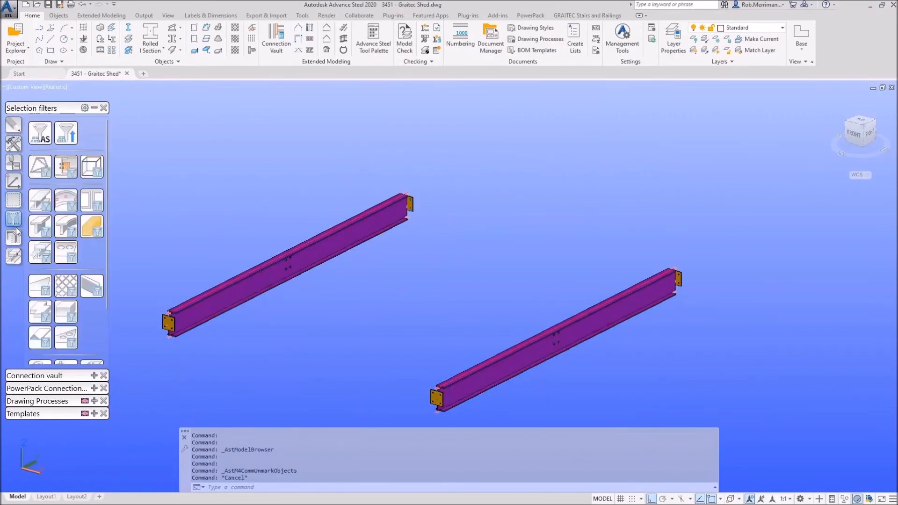
# Step: Show all objects of the model again and select the two long platform beams that support the short beams
pyautogui.click(13, 237)
pyautogui.click(65, 226)
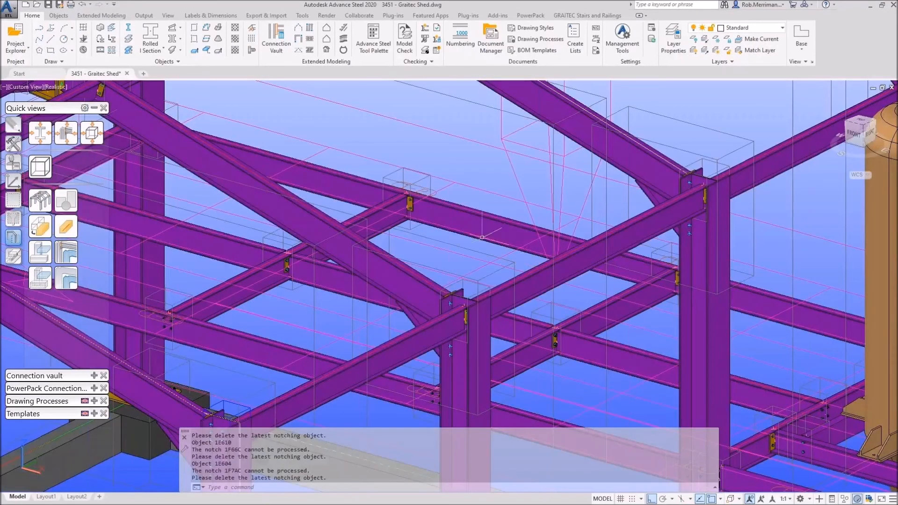
pyautogui.click(482, 238)
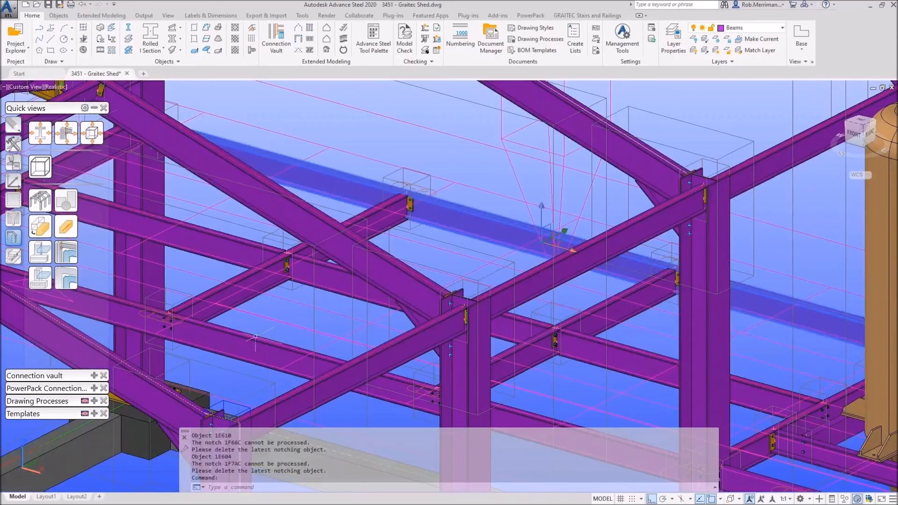
pyautogui.click(247, 348)
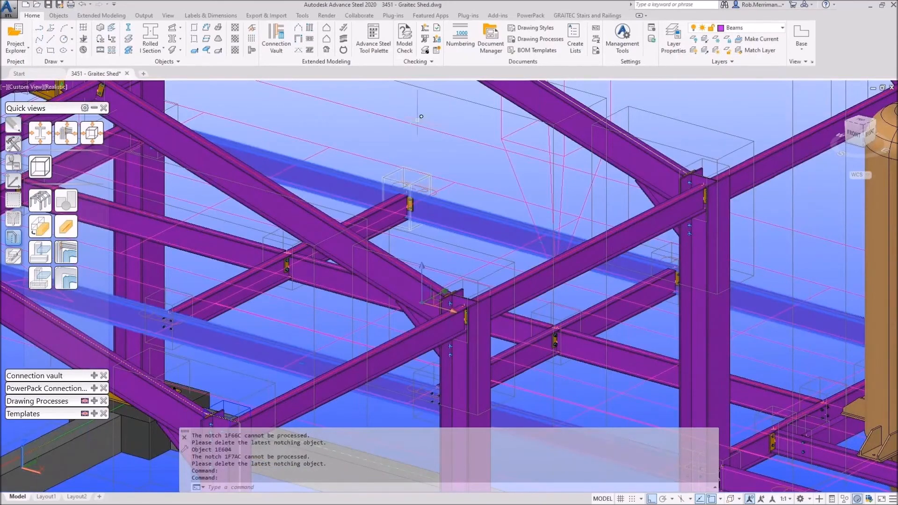
# Step: Create A3 detail drawings of the two selected long beams, one part per drawing, using the parts drawing process
pyautogui.click(94, 109)
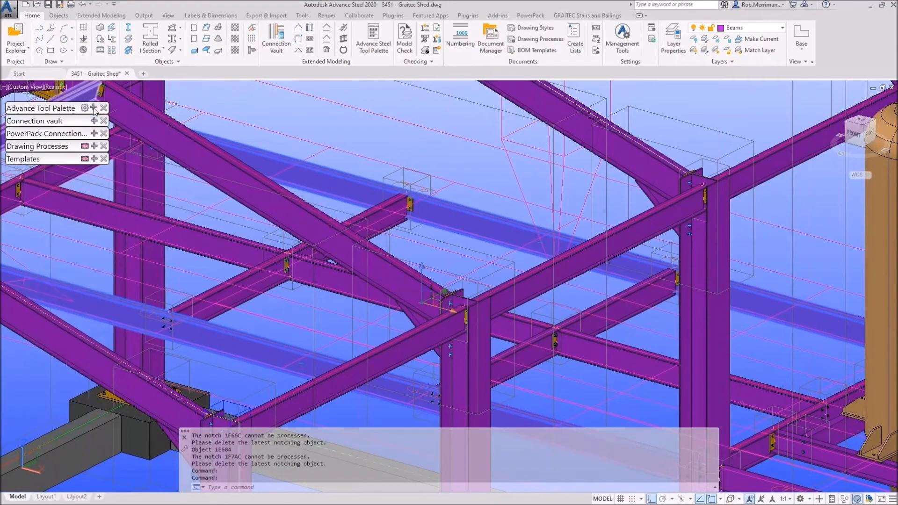
pyautogui.click(94, 146)
pyautogui.click(14, 219)
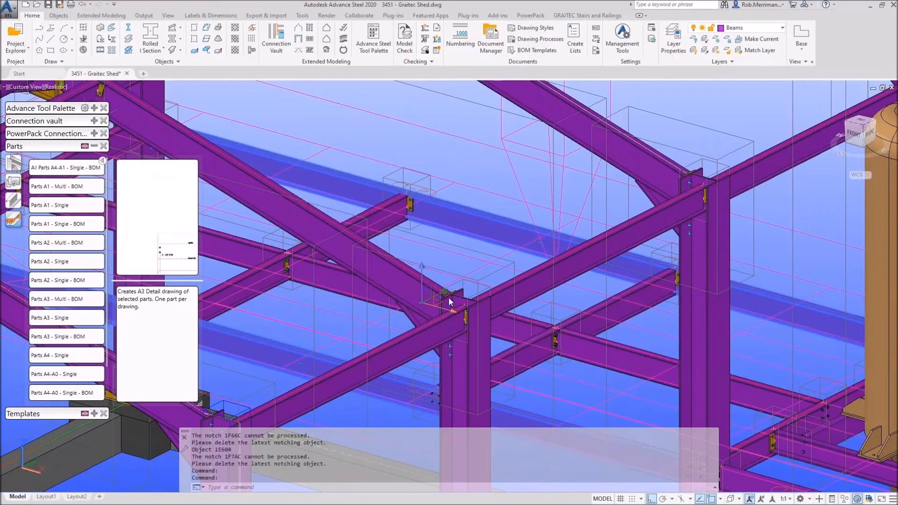
pyautogui.click(67, 262)
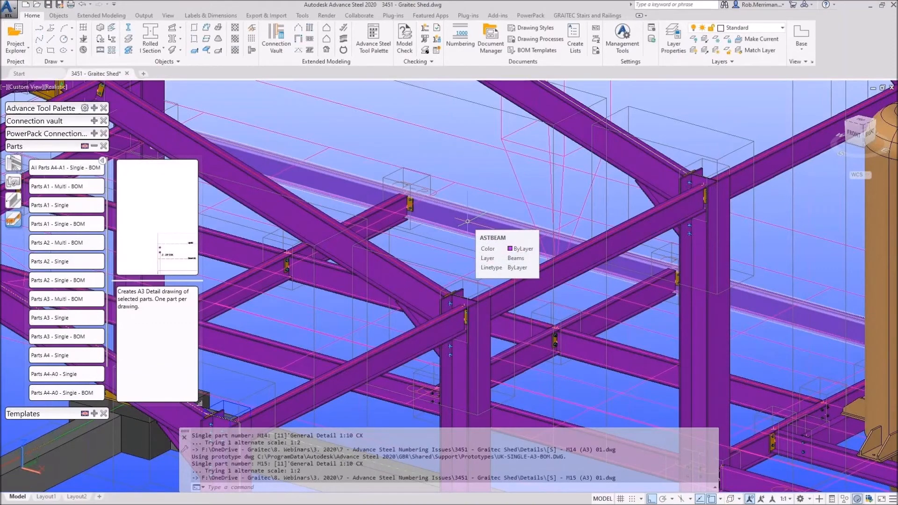
# Step: Open the part detail drawing of the rear long platform beam from the model
pyautogui.click(467, 221)
pyautogui.rightClick(468, 221)
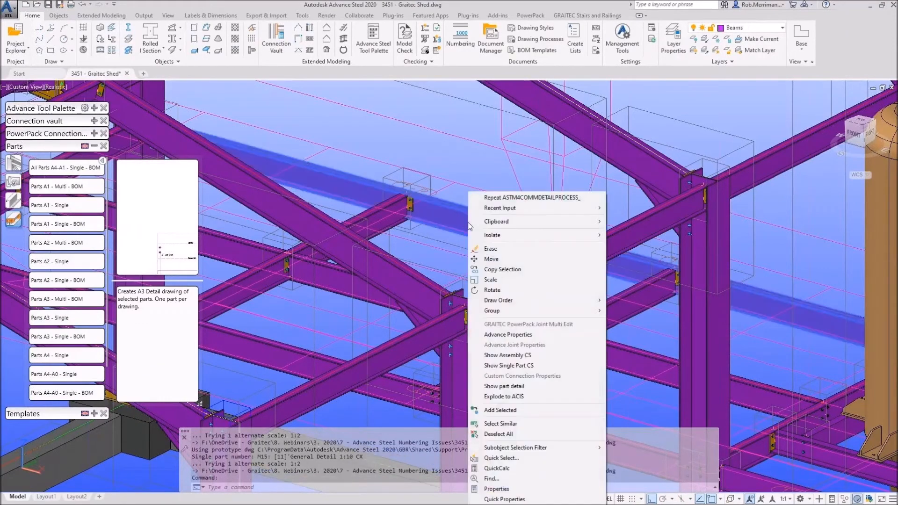
pyautogui.click(504, 387)
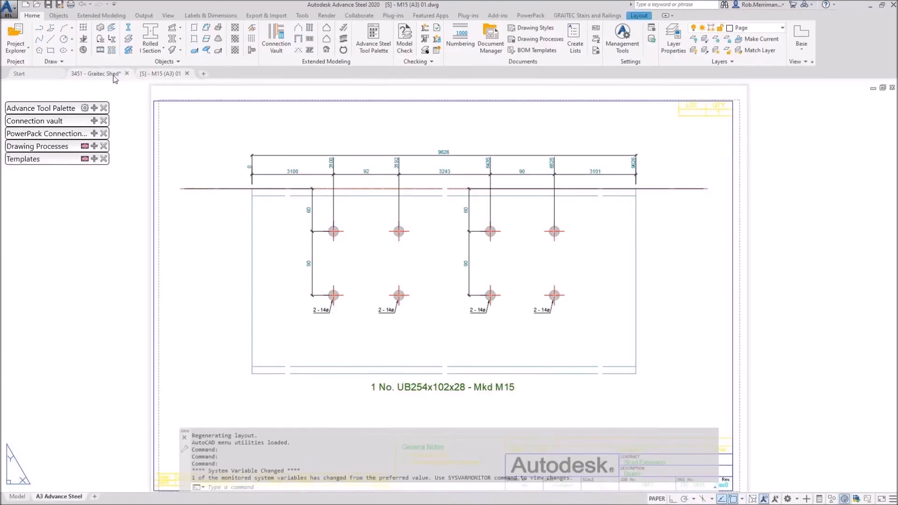
# Step: Return to the shed model, open the front long beam's part detail drawing, and examine its hole dimensions closely
pyautogui.click(96, 74)
pyautogui.click(284, 337)
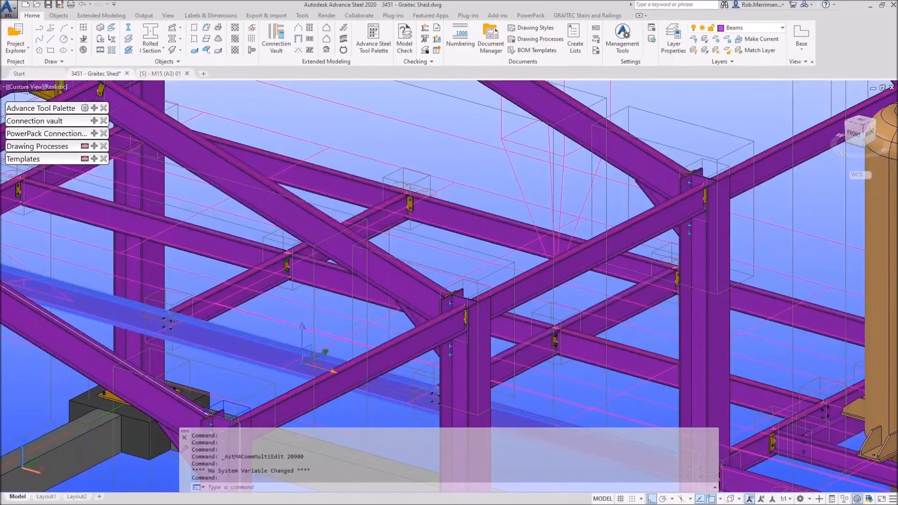
pyautogui.rightClick(309, 356)
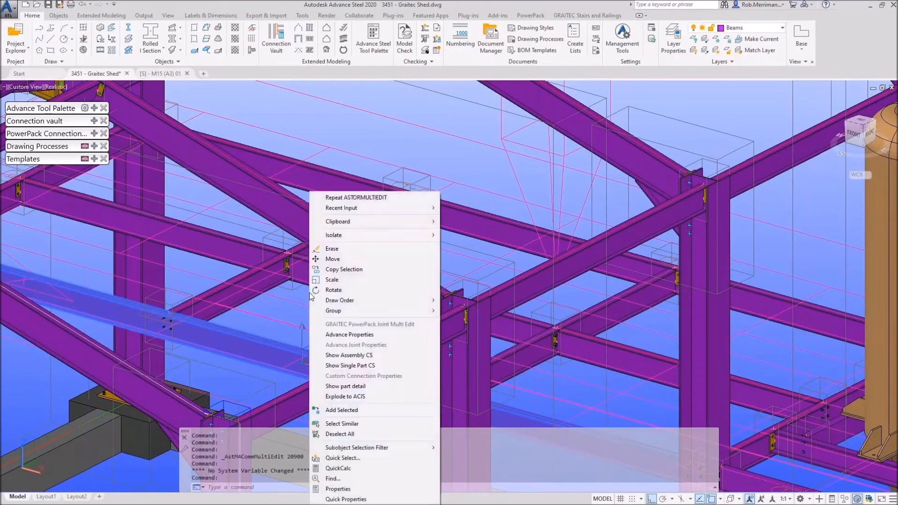
pyautogui.click(344, 387)
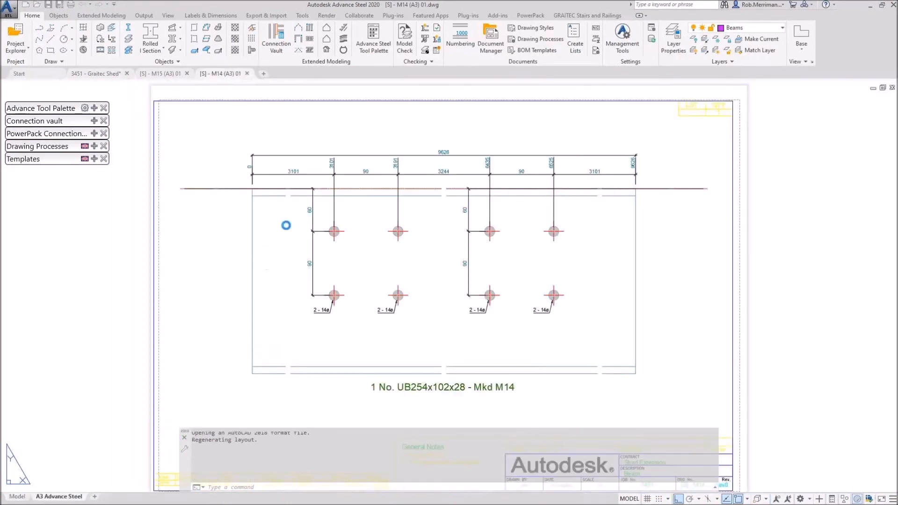
pyautogui.scroll(2, 442, 187)
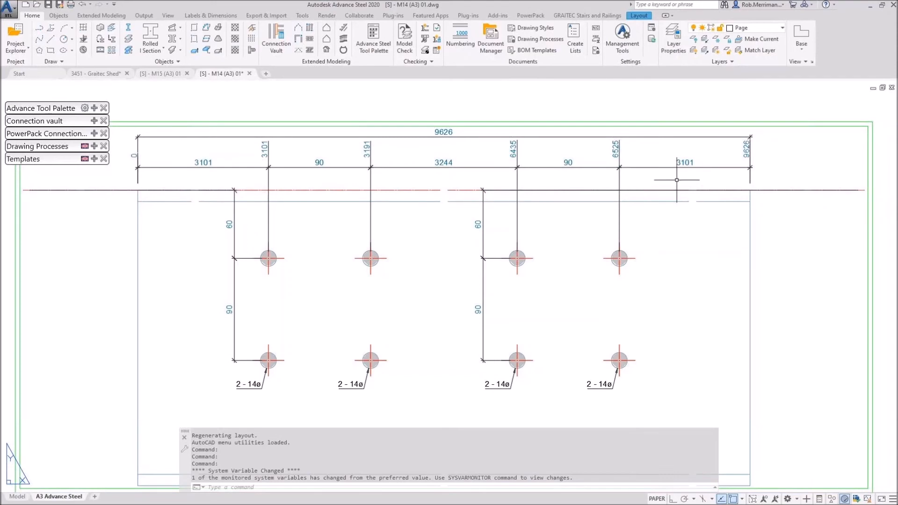
# Step: Switch to the M15 drawing and examine its hole spacing dimensions for comparison with M14
pyautogui.click(161, 73)
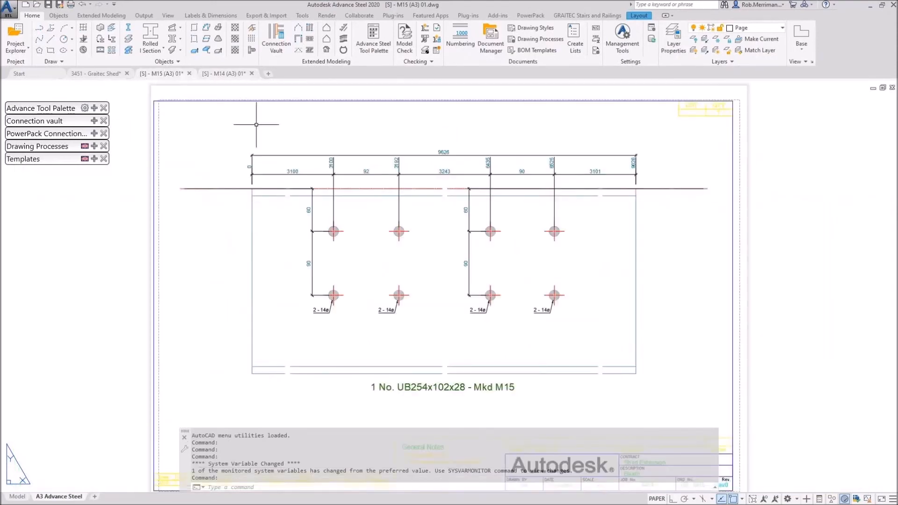
pyautogui.scroll(2, 416, 144)
pyautogui.click(672, 192)
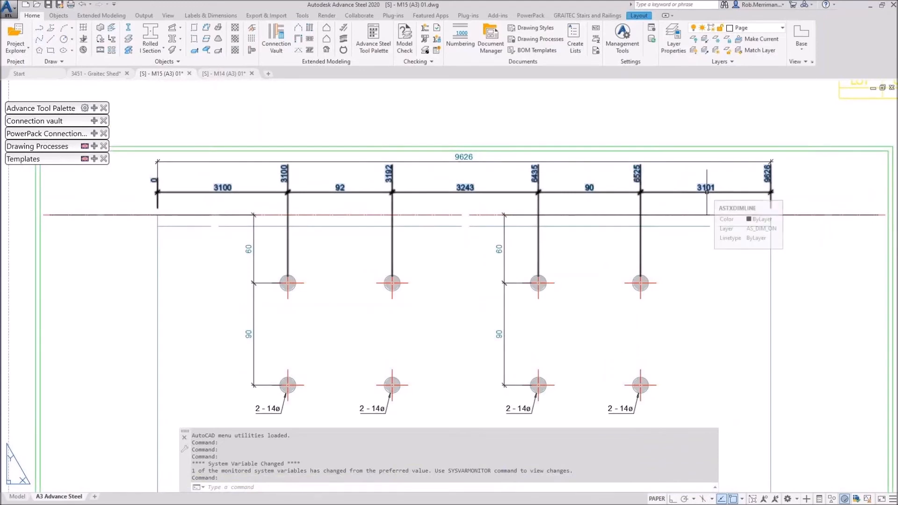
pyautogui.press('Escape')
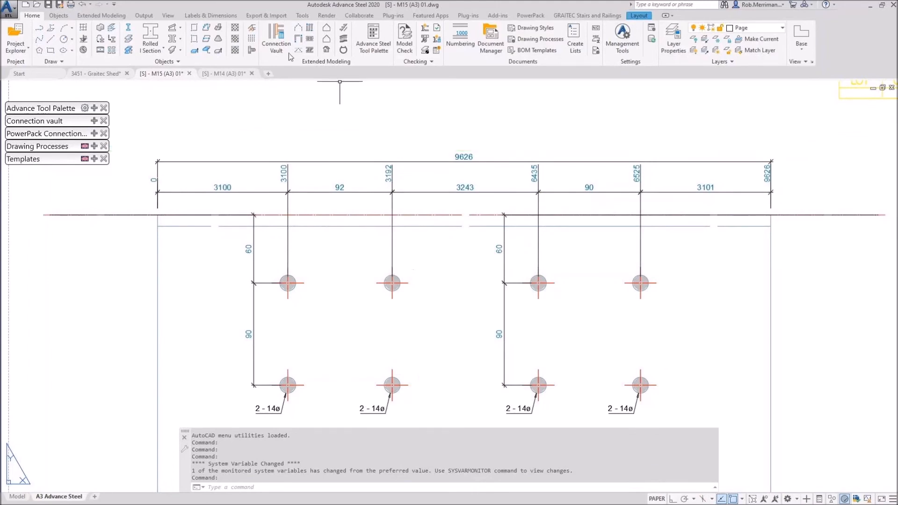
# Step: Modify dimension style AS_DIM_STYLE1 in the M15 drawing, setting the linear dimension precision to 0.00
pyautogui.click(211, 16)
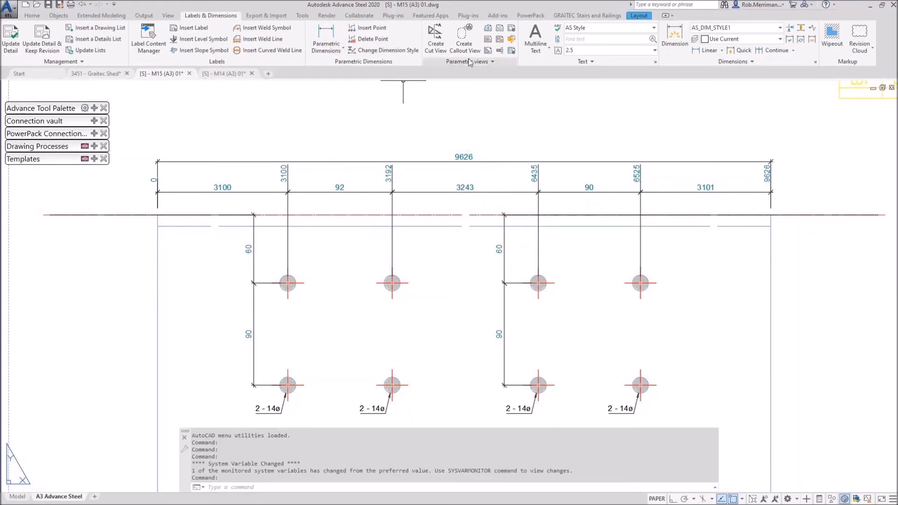
pyautogui.click(396, 54)
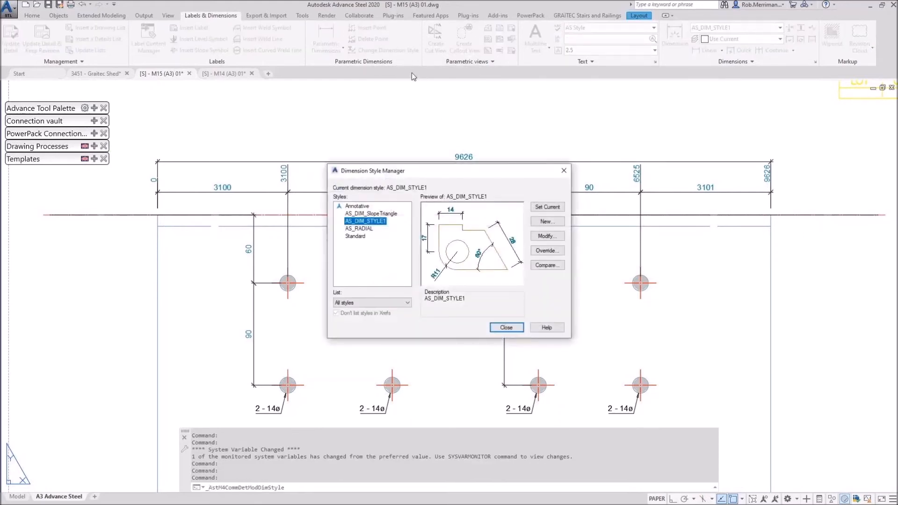
pyautogui.press('Escape')
pyautogui.press('ctrl')
pyautogui.press('ctrl')
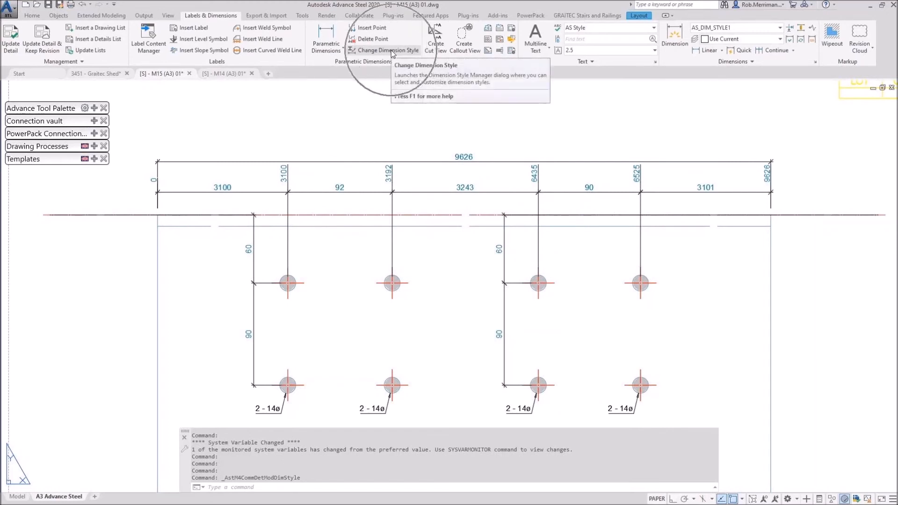
pyautogui.click(393, 52)
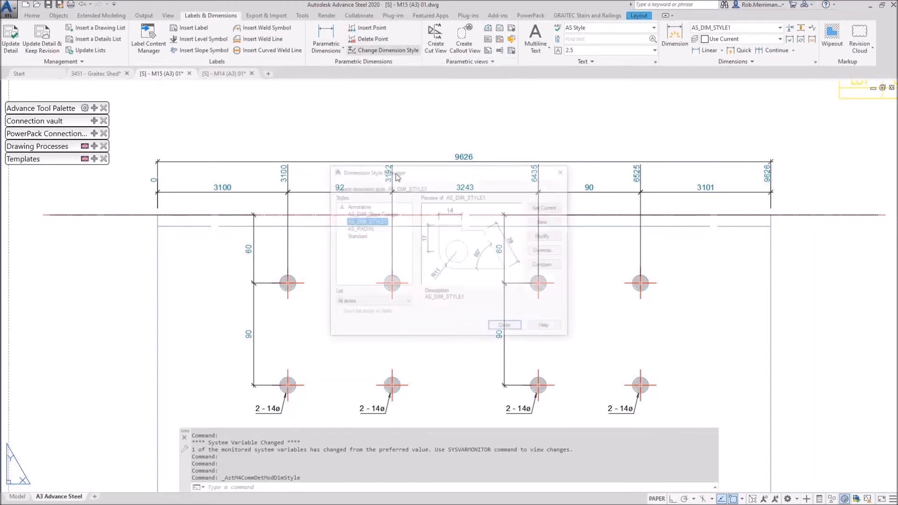
pyautogui.click(548, 236)
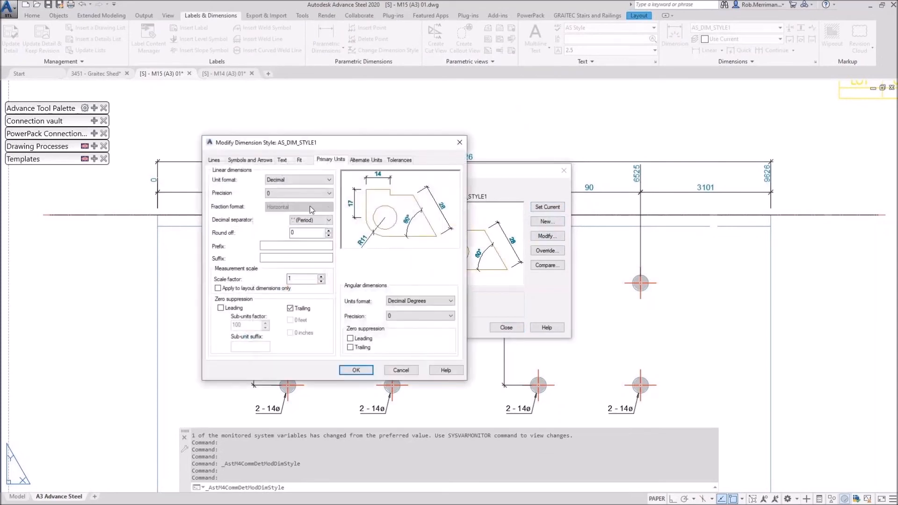
pyautogui.click(304, 193)
pyautogui.click(291, 214)
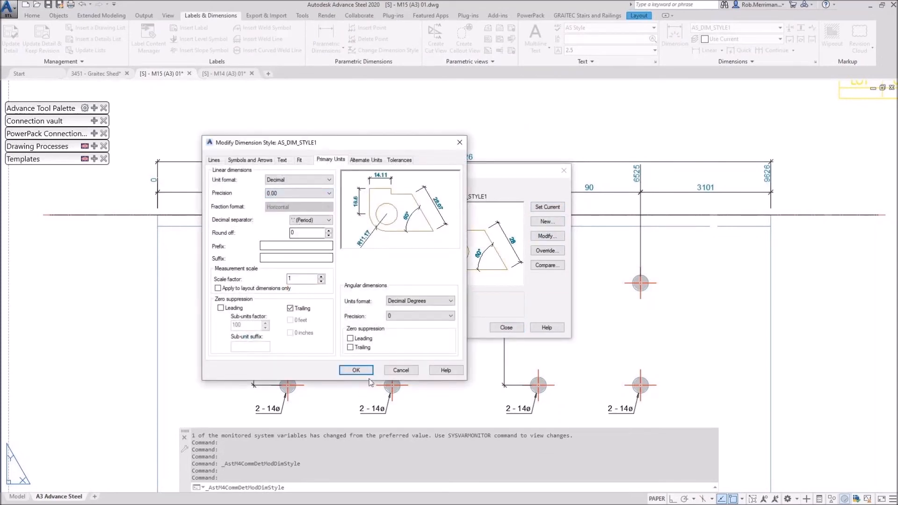
pyautogui.click(356, 370)
pyautogui.click(507, 328)
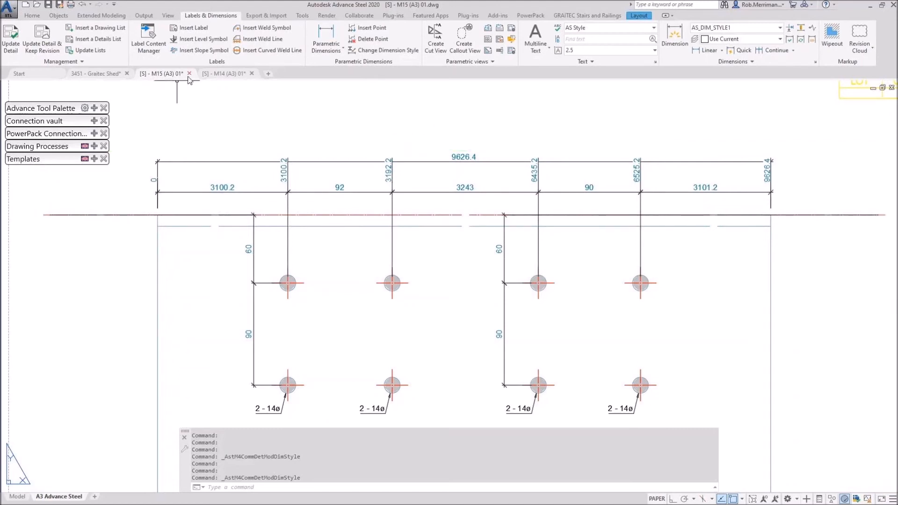
# Step: Close the M14 and M15 detail drawings without saving changes and return to the shed model
pyautogui.click(225, 75)
pyautogui.click(226, 73)
pyautogui.click(252, 74)
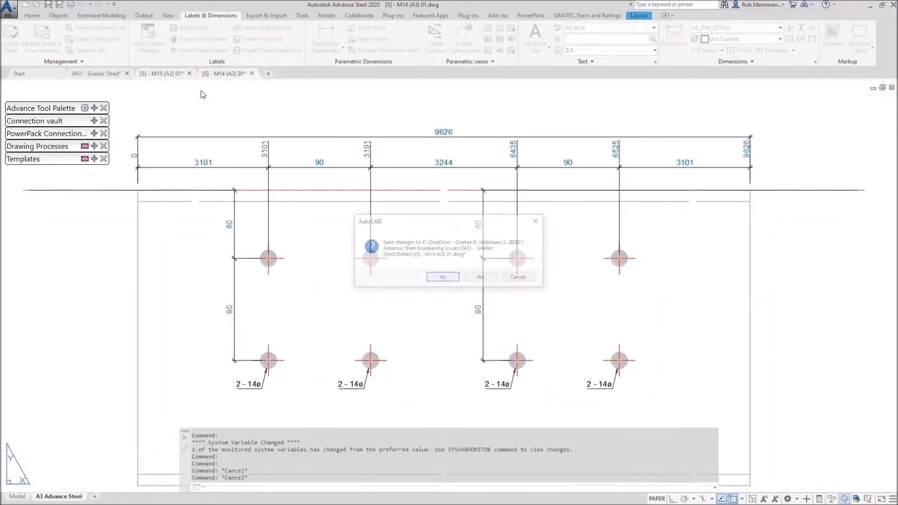
pyautogui.click(482, 278)
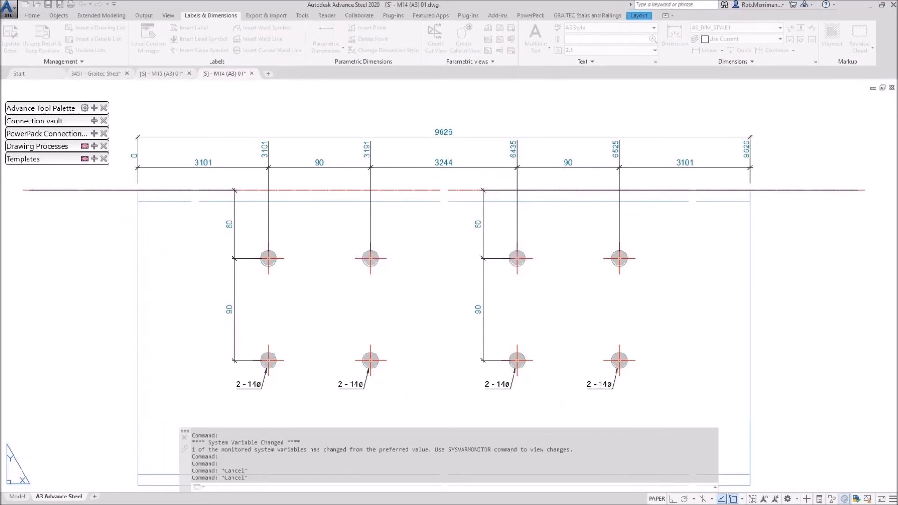
pyautogui.click(189, 74)
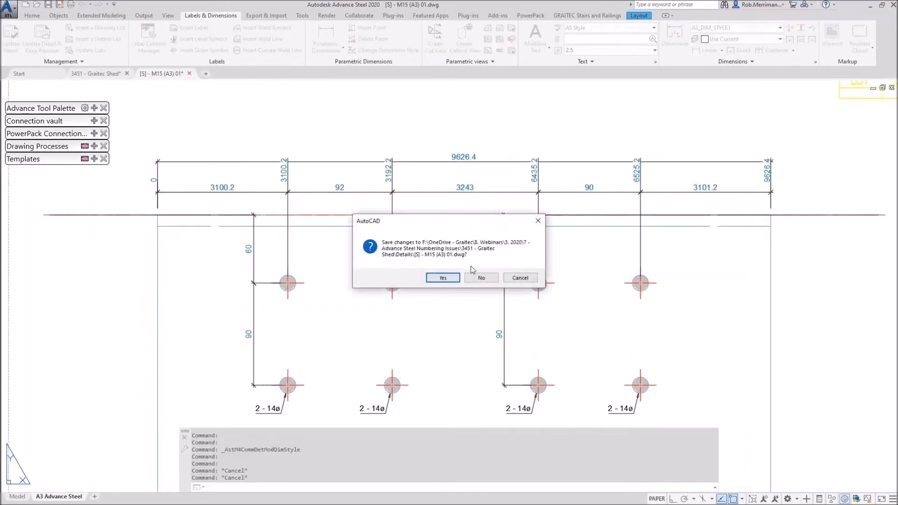
pyautogui.click(482, 278)
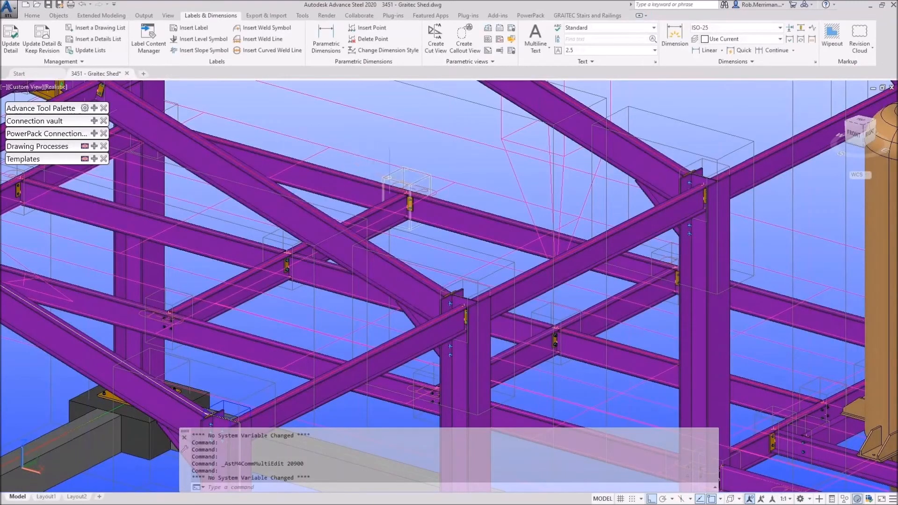
# Step: Set the horizontal bolt centre distance to 90 in the single sided end plate joint at the rear long beam
pyautogui.click(391, 187)
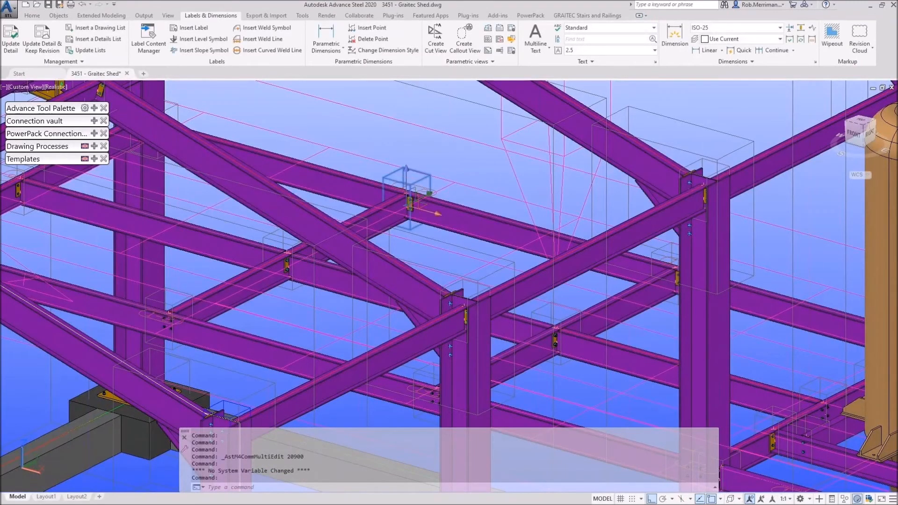
pyautogui.doubleClick(393, 192)
pyautogui.click(215, 289)
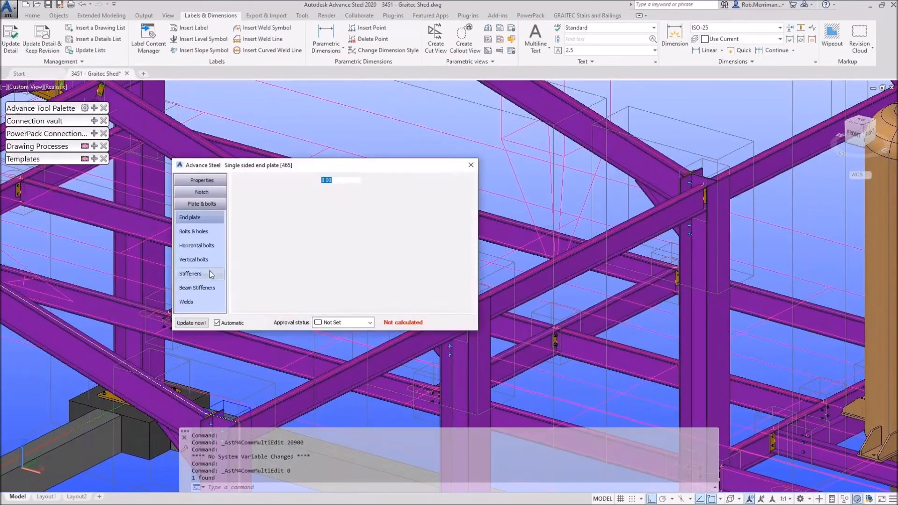
pyautogui.click(206, 245)
pyautogui.doubleClick(341, 215)
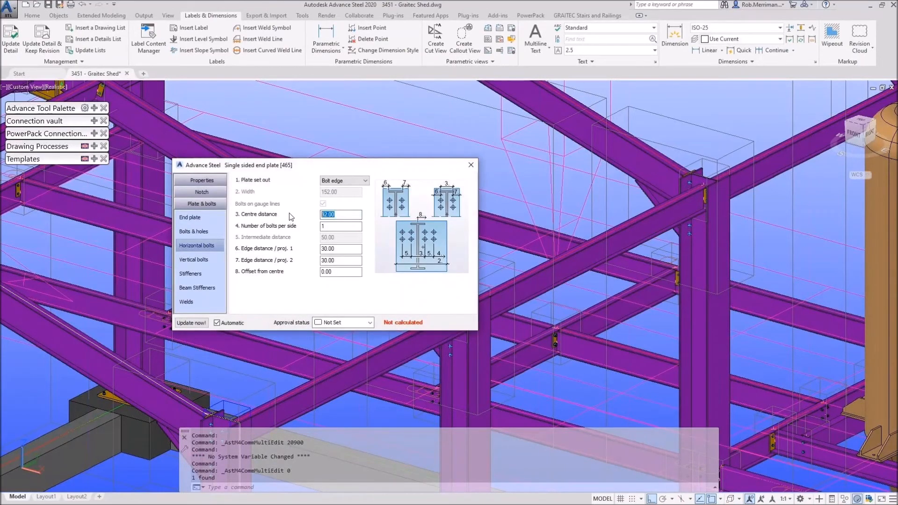
pyautogui.write('90')
pyautogui.press('Return')
pyautogui.click(471, 165)
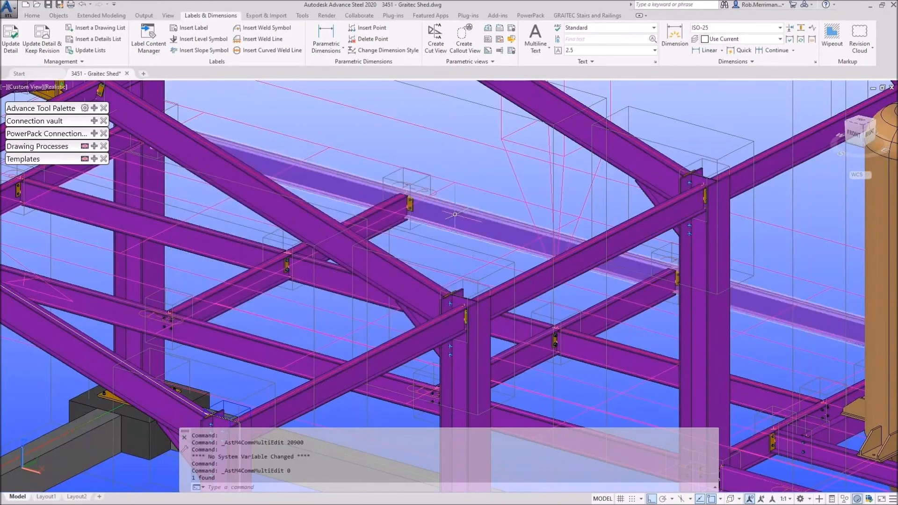
# Step: Check the rear long beam's single part number in its naming properties, and close the properties
pyautogui.doubleClick(469, 223)
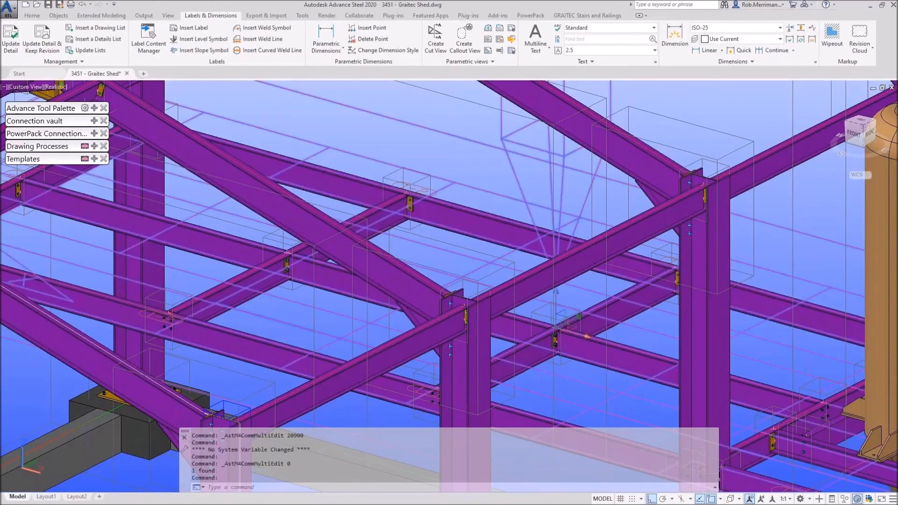
pyautogui.press('Escape')
pyautogui.doubleClick(469, 224)
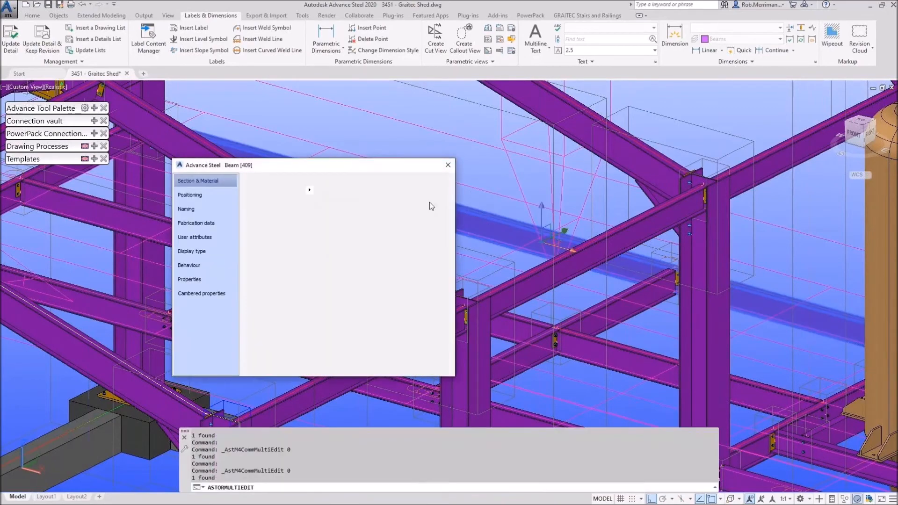
pyautogui.click(217, 214)
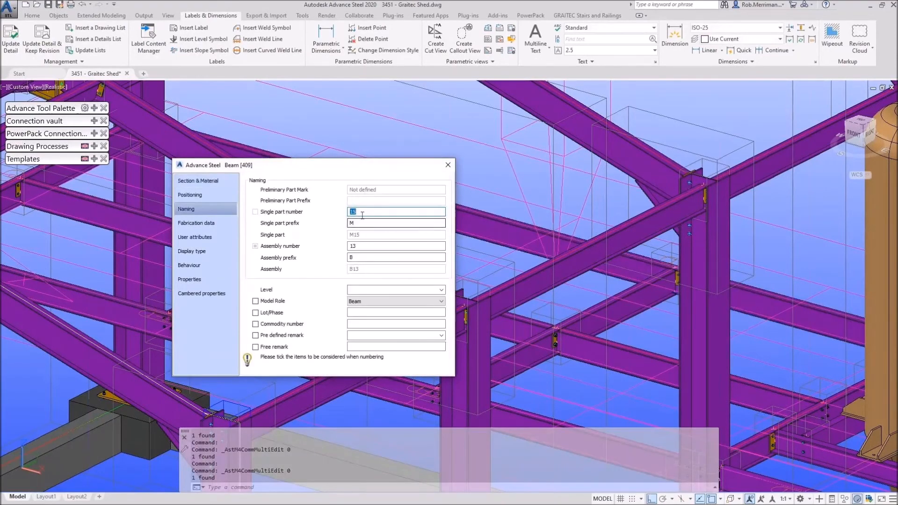
pyautogui.press('Escape')
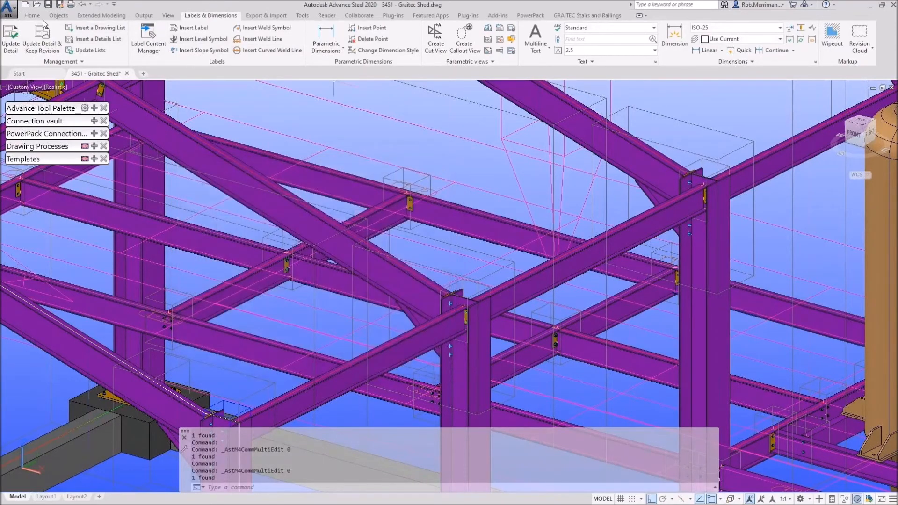
# Step: Delete the M14 and M15 detail drawings with their files through the Document Manager
pyautogui.click(42, 18)
pyautogui.click(490, 45)
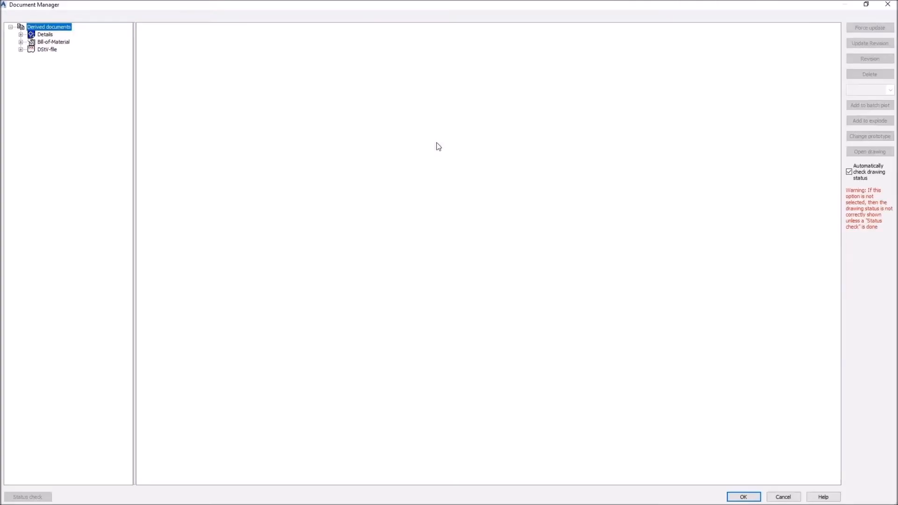
pyautogui.click(21, 34)
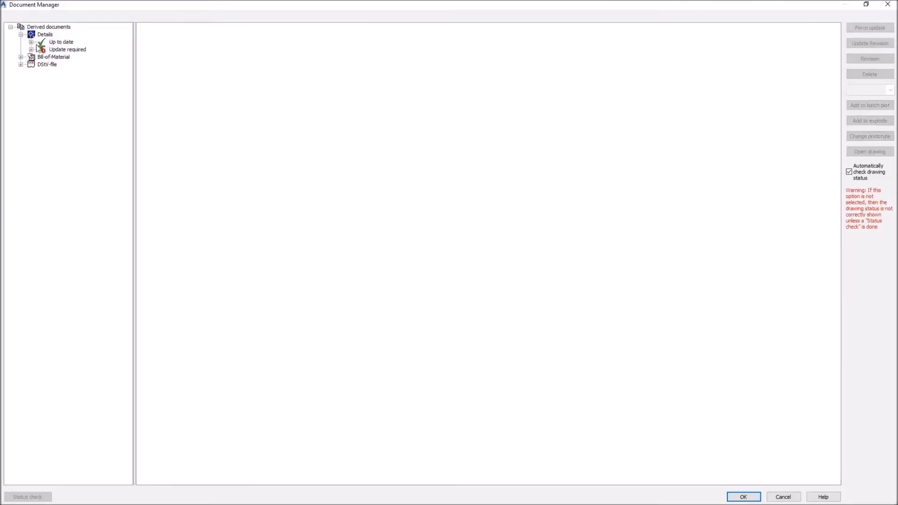
pyautogui.click(30, 50)
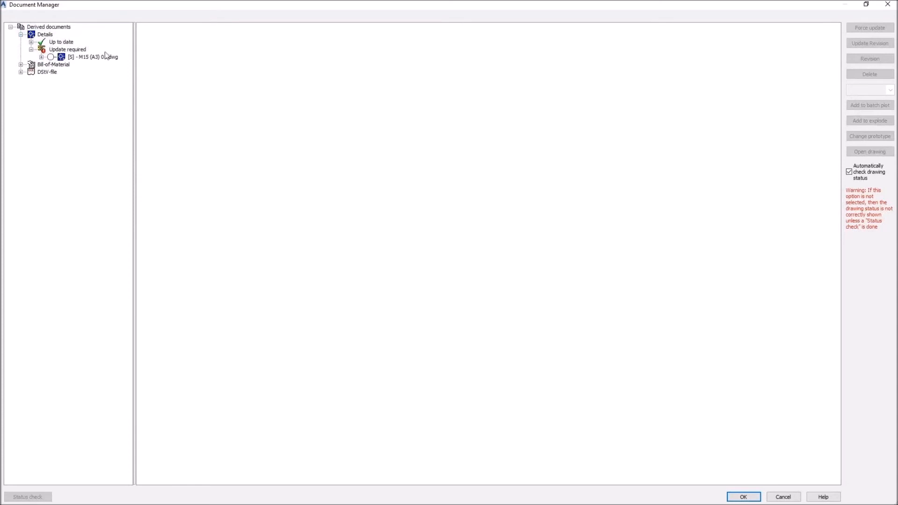
pyautogui.click(32, 42)
pyautogui.click(77, 50)
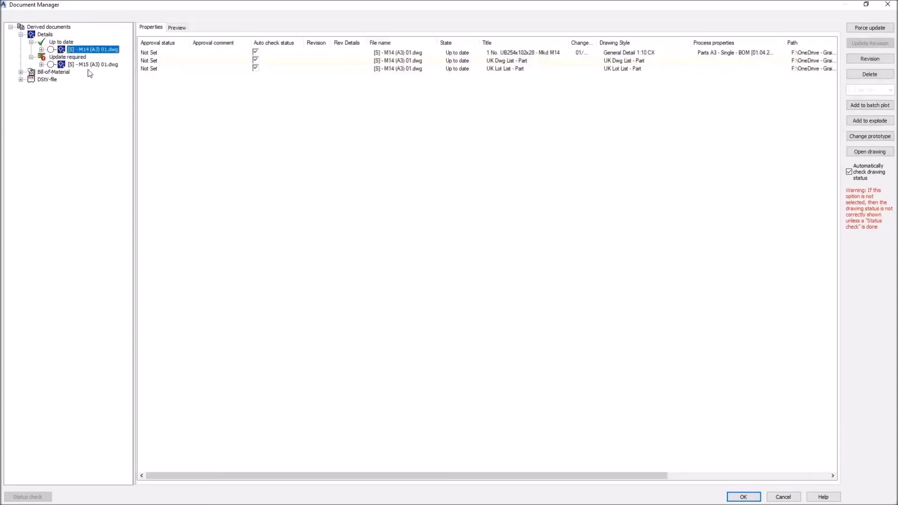
pyautogui.click(88, 66)
pyautogui.click(869, 74)
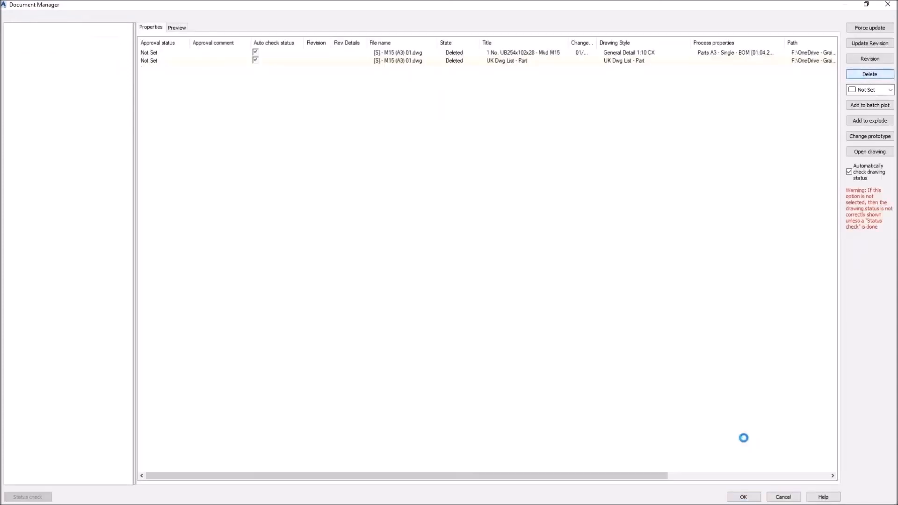
pyautogui.click(743, 498)
pyautogui.click(487, 284)
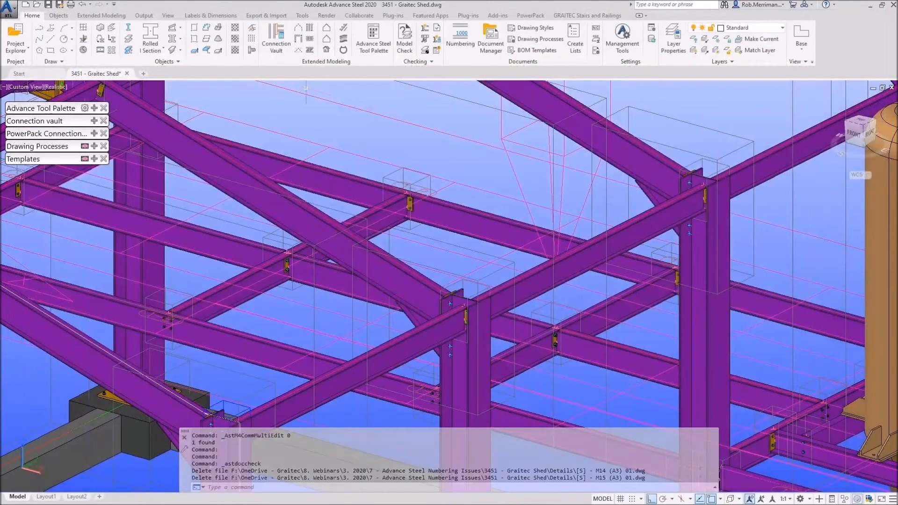
# Step: Run the equal part numbering with its existing settings, highlight assemblies B11 and B15 in the model from the results, and close the list
pyautogui.click(461, 36)
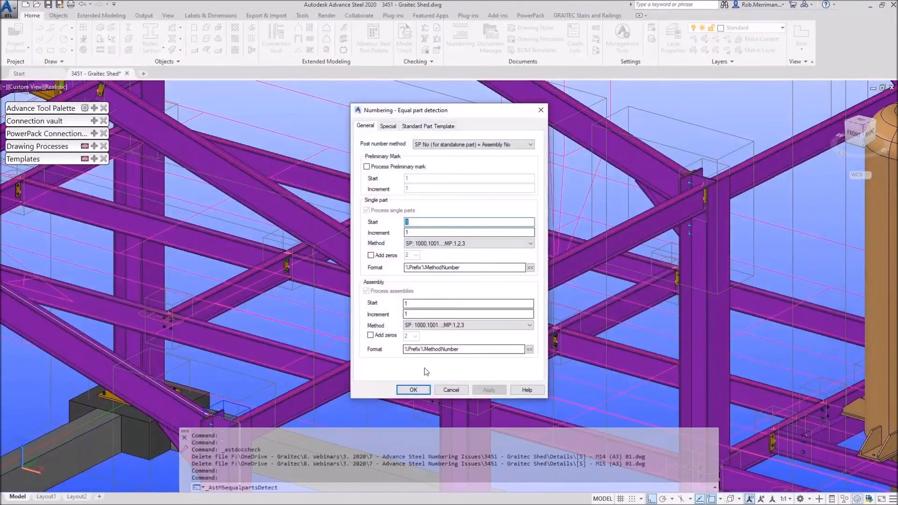
pyautogui.click(413, 390)
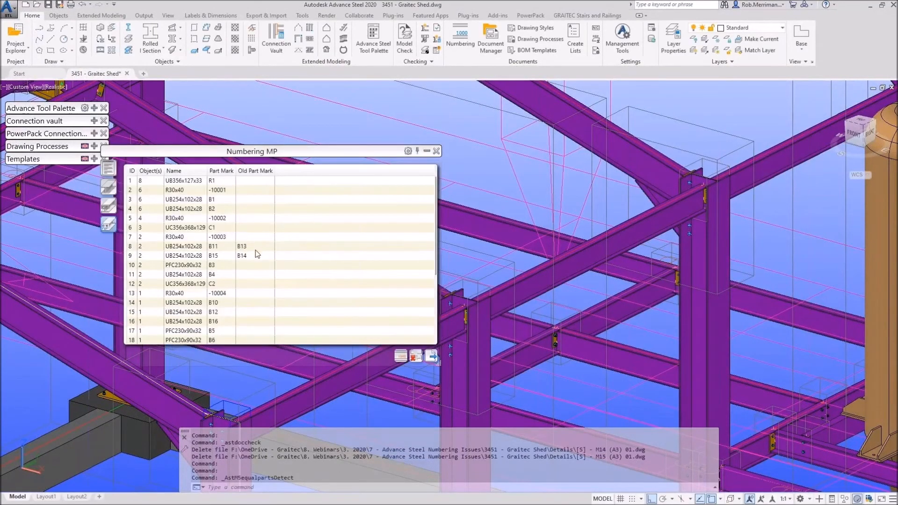
pyautogui.click(213, 247)
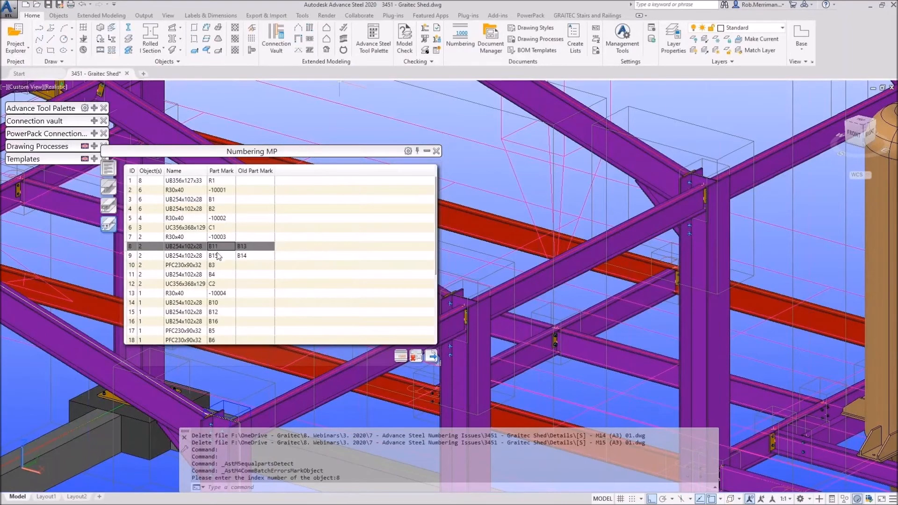
pyautogui.click(259, 256)
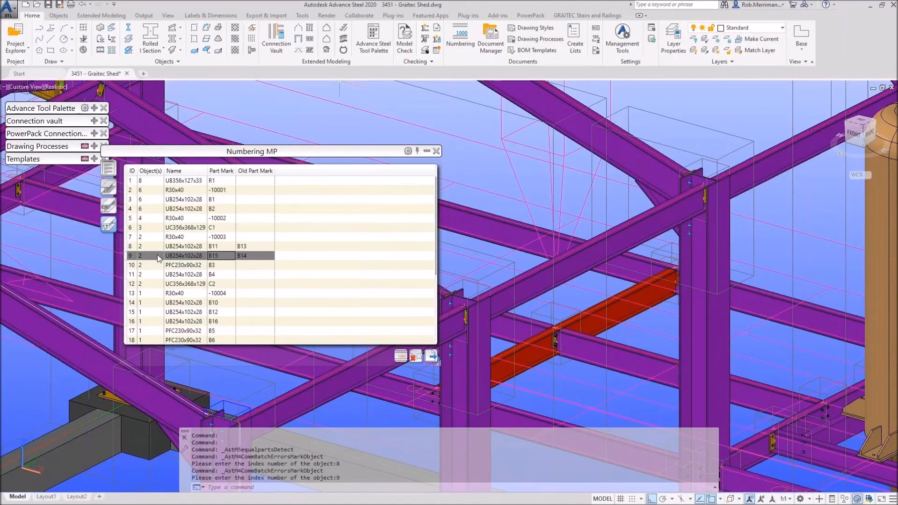
pyautogui.click(436, 151)
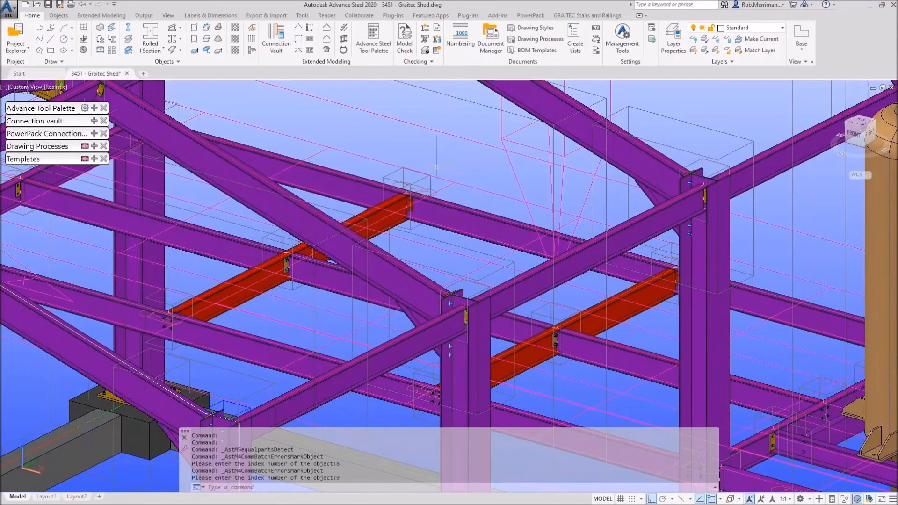
pyautogui.scroll(-2, 436, 167)
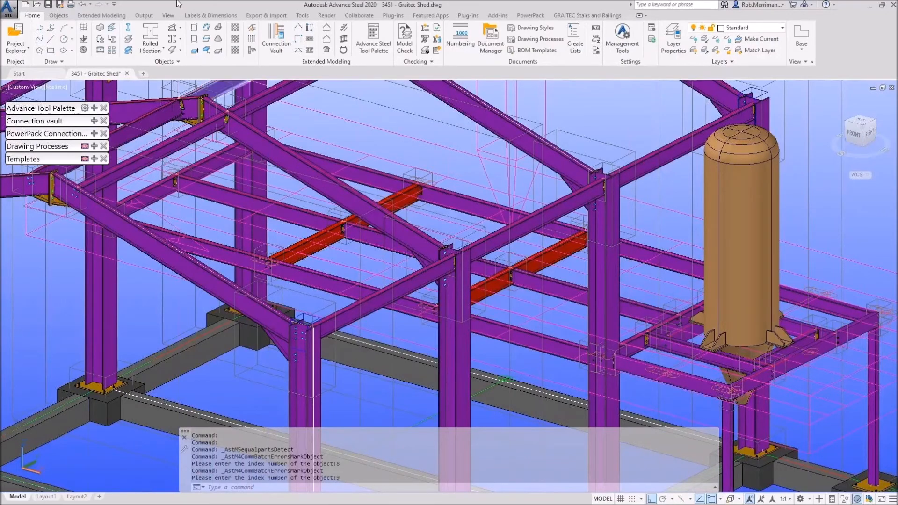
# Step: Expand the Advance Tool Palette and show its Selection tools
pyautogui.click(143, 16)
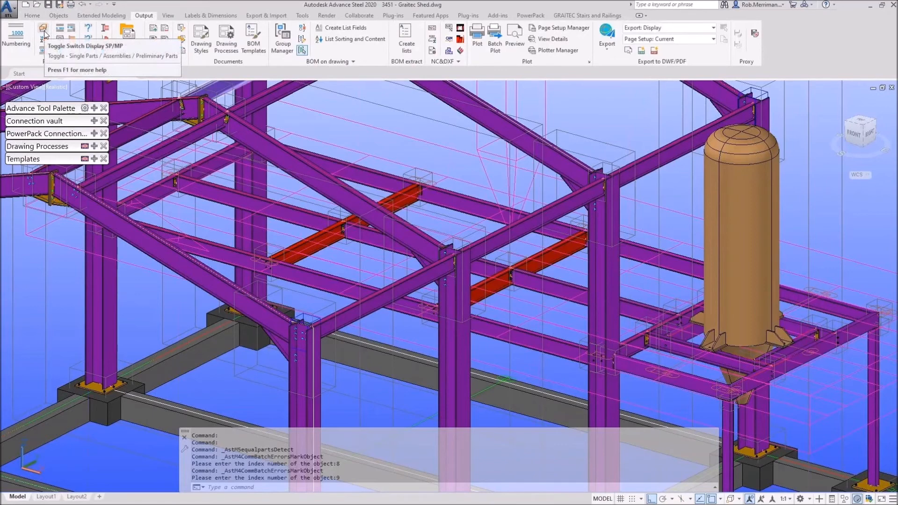
pyautogui.click(94, 108)
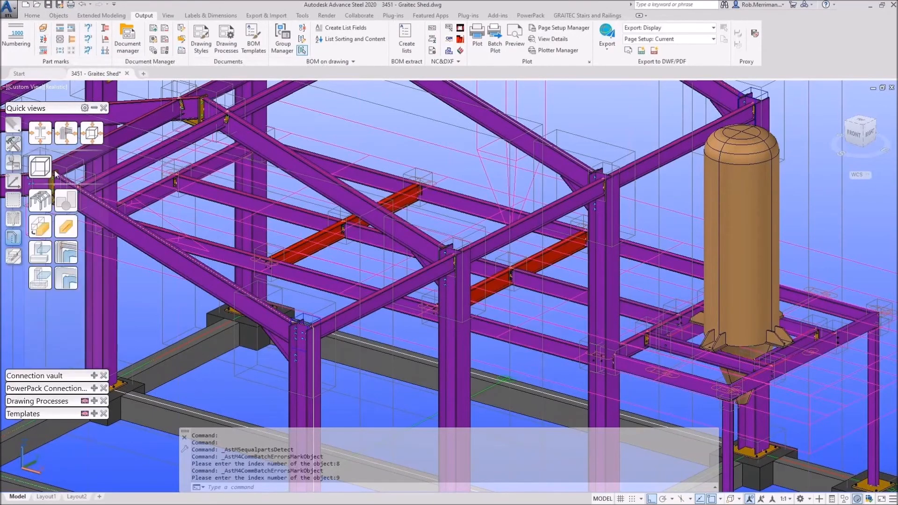
pyautogui.click(13, 202)
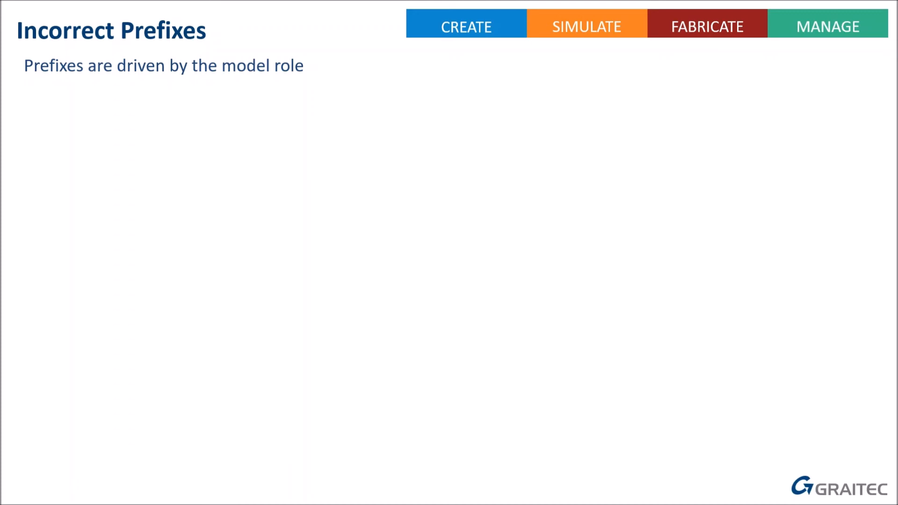
pyautogui.press('Right')
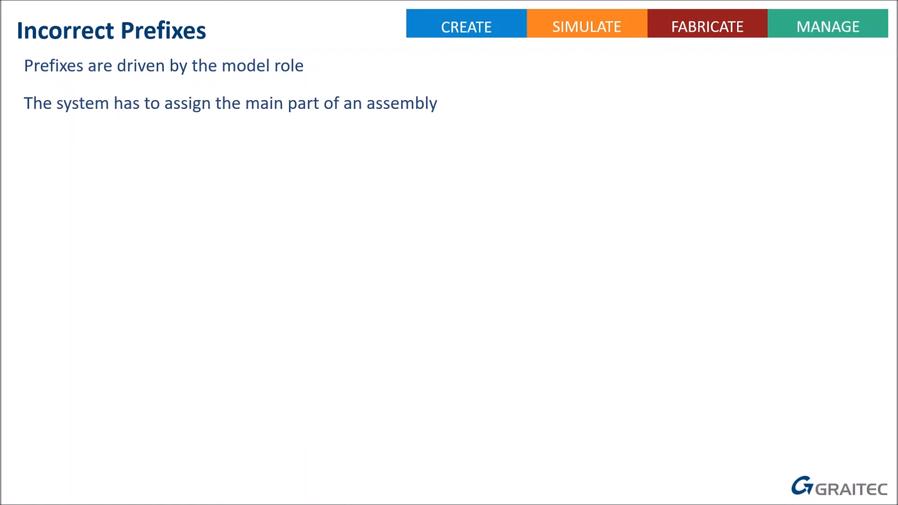
pyautogui.press('Right')
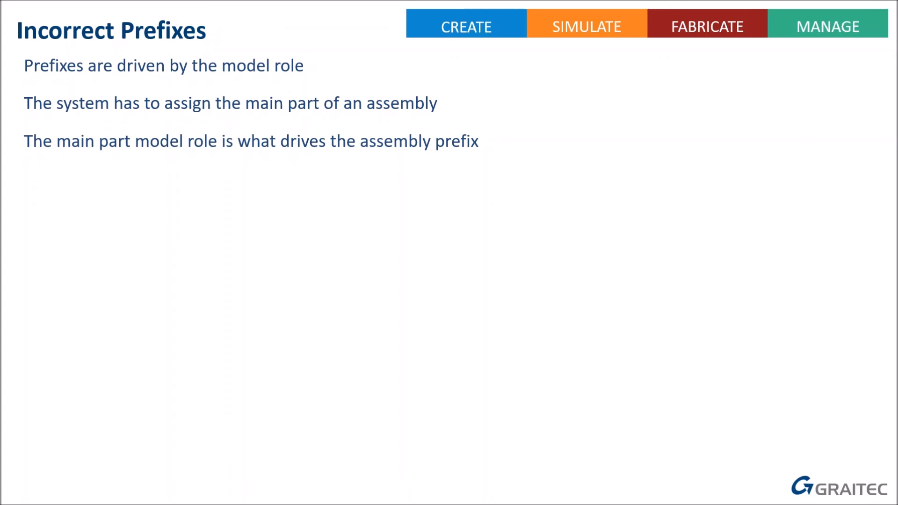
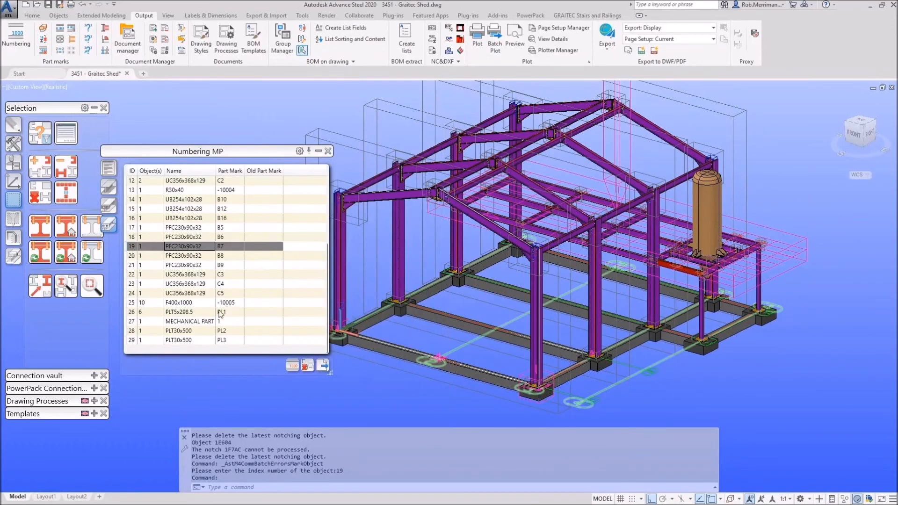
# Step: Locate the two PLT30x500 assemblies PL2 and PL3 in the model from the numbering results, and close the results list
pyautogui.click(190, 331)
pyautogui.click(189, 340)
pyautogui.click(190, 331)
pyautogui.click(189, 341)
pyautogui.click(814, 287)
pyautogui.scroll(5, 775, 287)
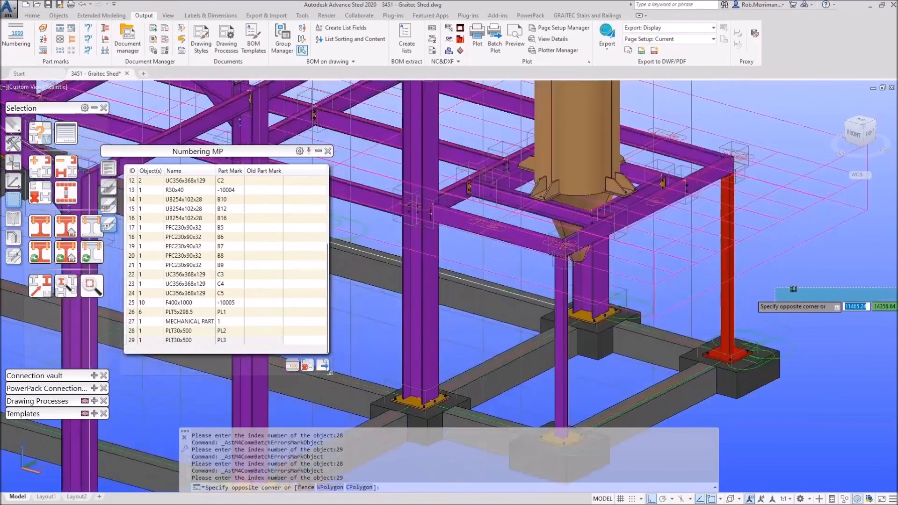
pyautogui.click(775, 287)
pyautogui.moveTo(611, 306); pyautogui.dragTo(577, 240, button='middle')
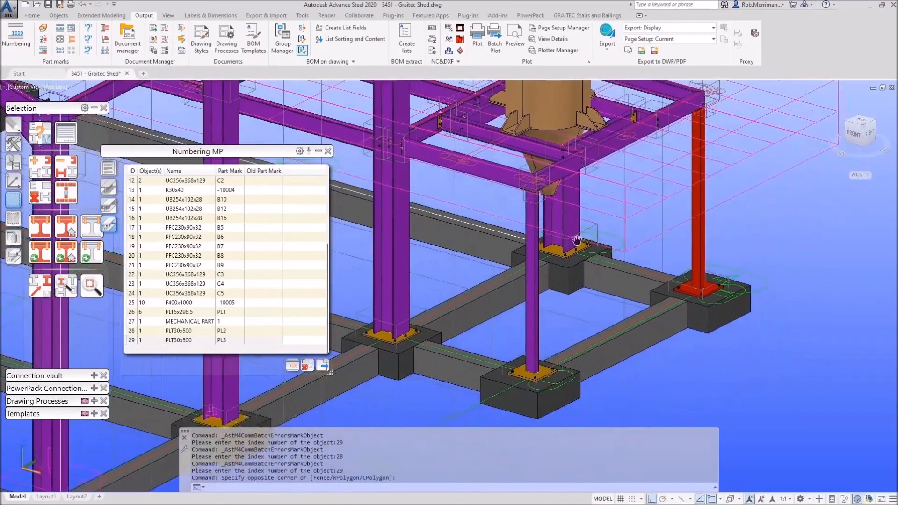
pyautogui.click(227, 332)
pyautogui.click(232, 340)
pyautogui.click(232, 332)
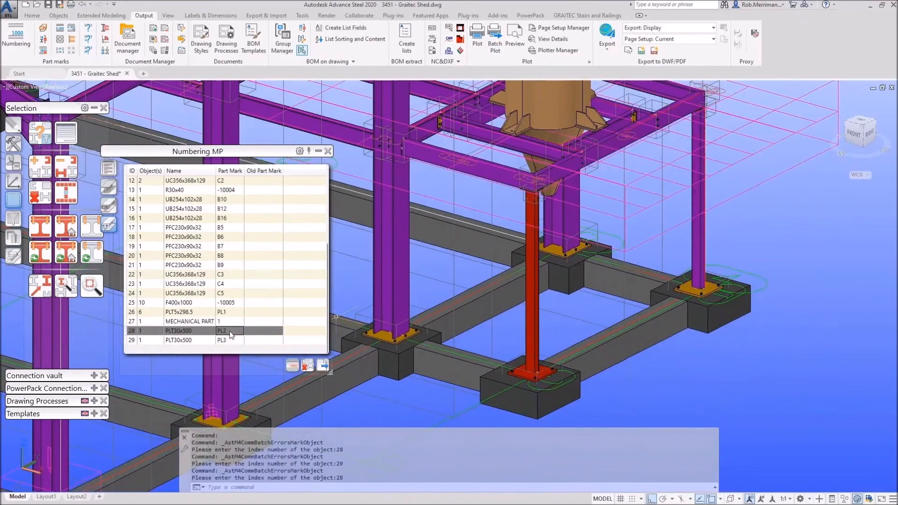
pyautogui.click(328, 150)
# Step: Check the part and assembly prefixes in the PL2 column's naming properties, close them, and clear the red marking
pyautogui.doubleClick(526, 300)
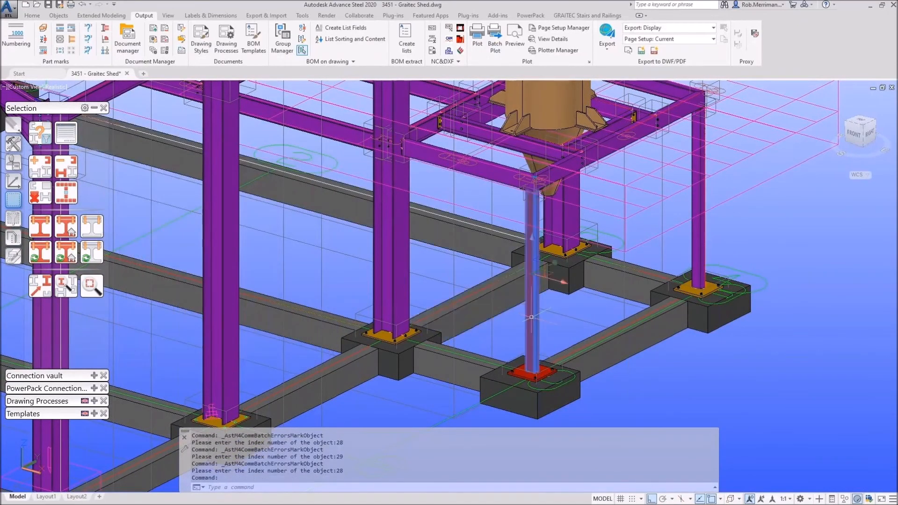
pyautogui.click(196, 209)
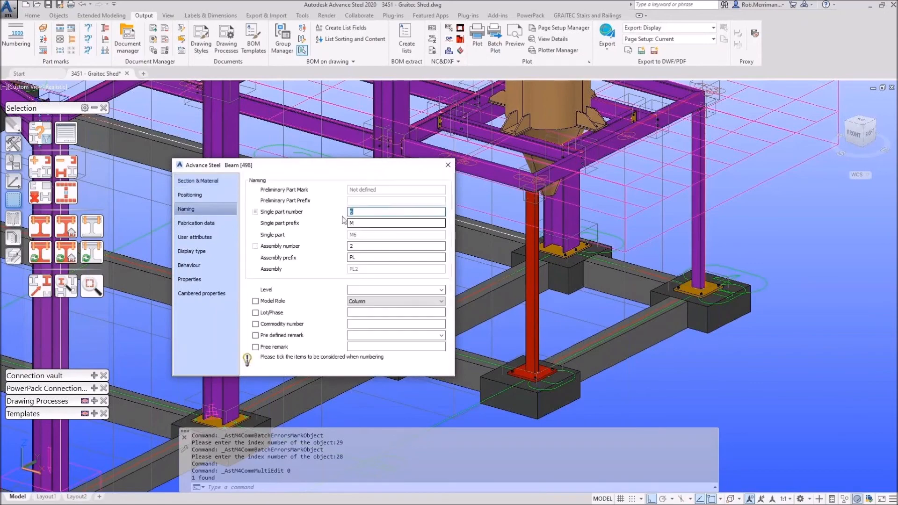
pyautogui.press('Escape')
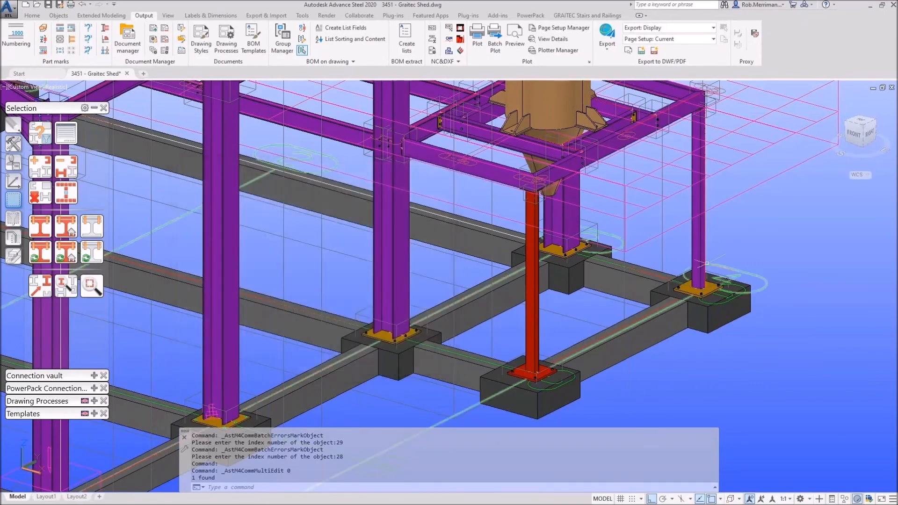
pyautogui.click(38, 197)
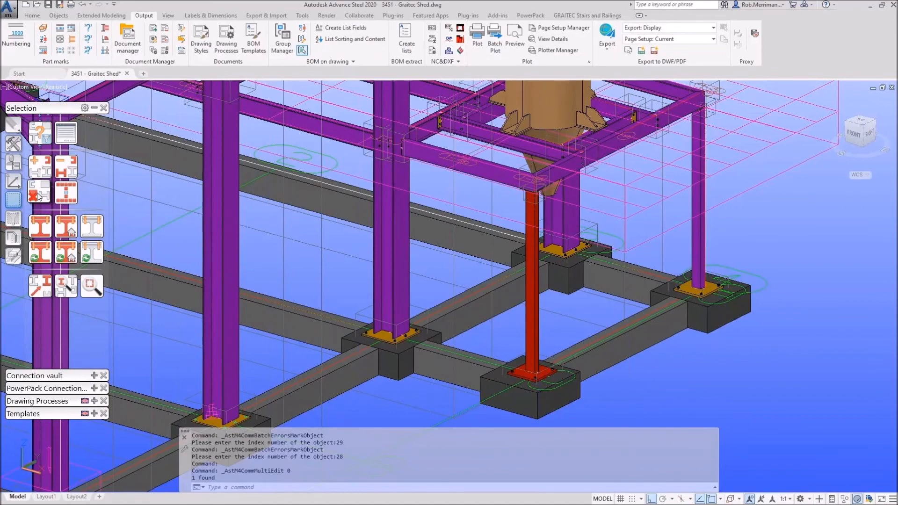
pyautogui.click(39, 196)
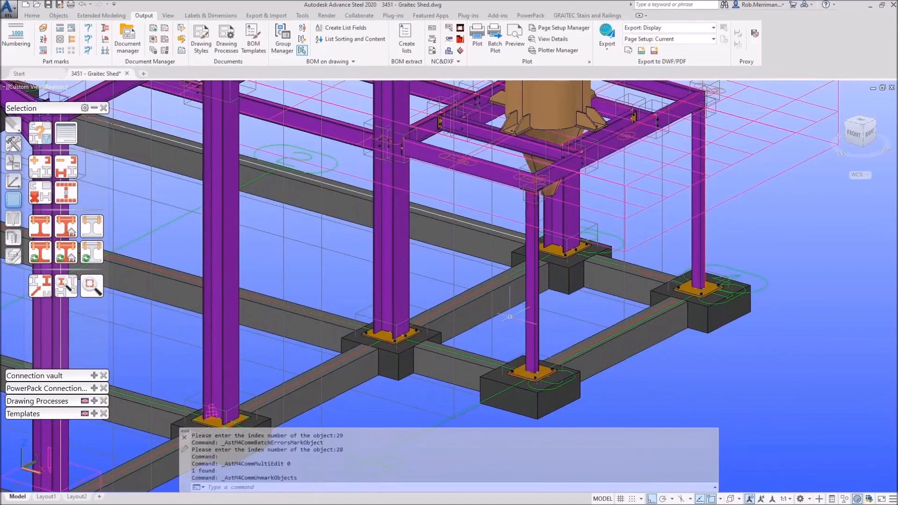
# Step: Examine the PL2 column's section, material and weight in its beam properties, and close the properties
pyautogui.scroll(2, 557, 388)
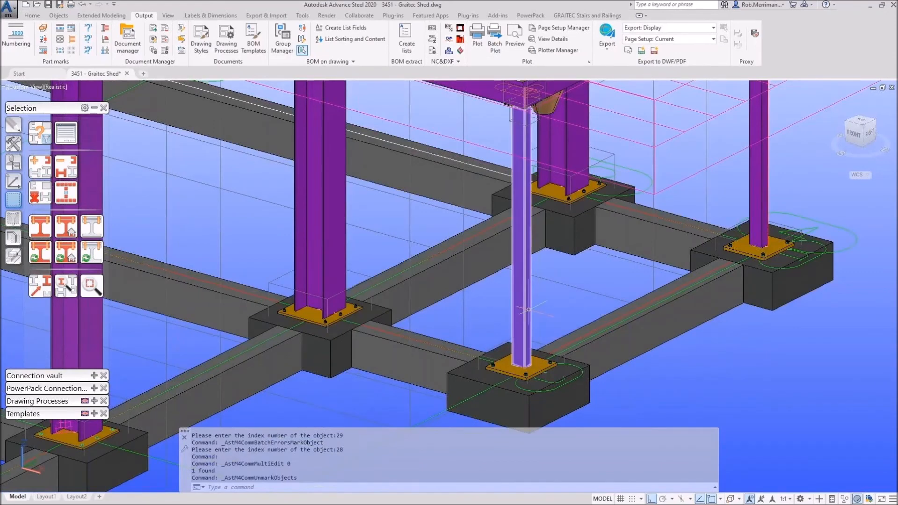
pyautogui.doubleClick(528, 309)
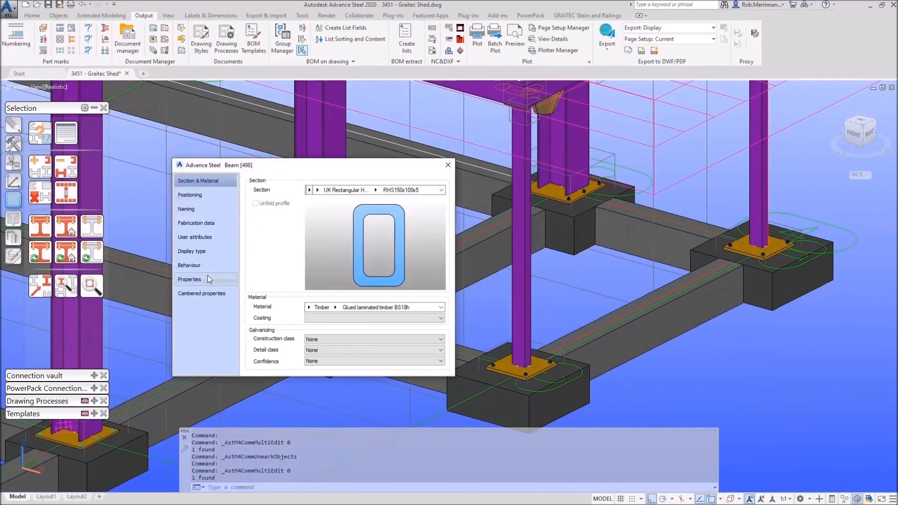
pyautogui.click(209, 280)
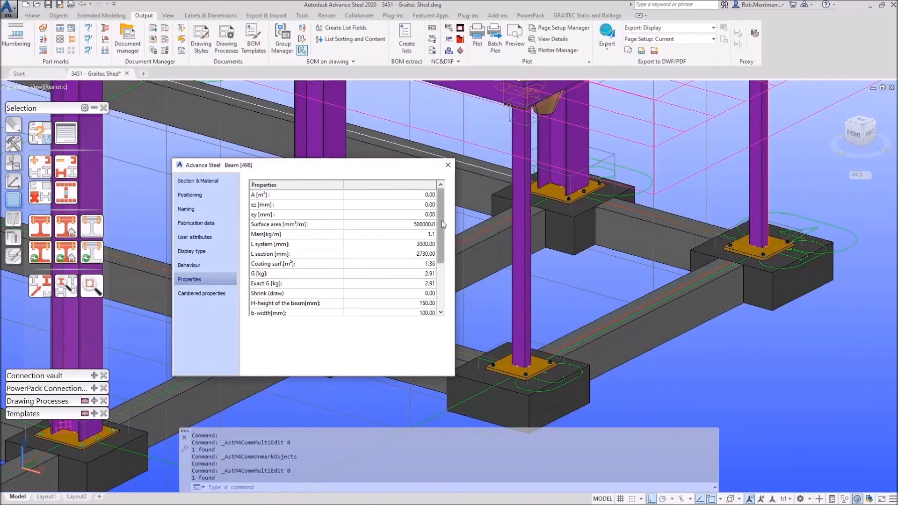
pyautogui.click(448, 166)
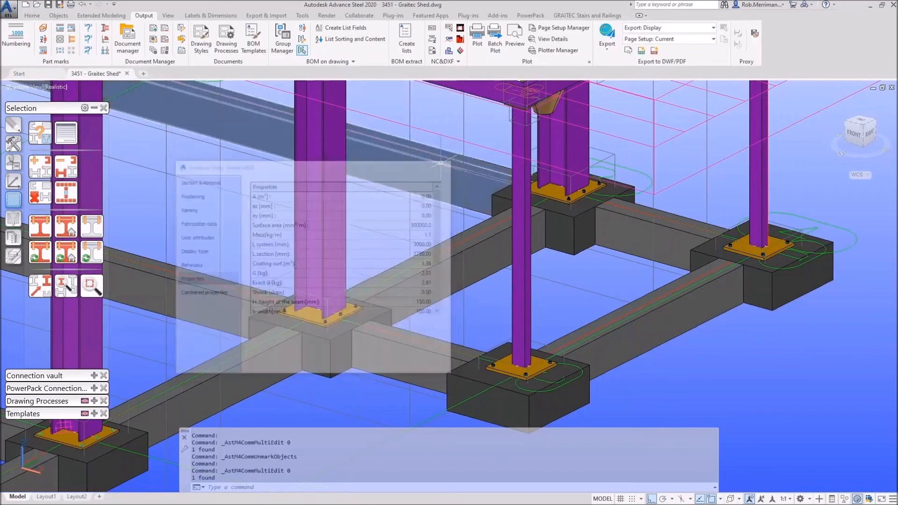
# Step: Query the assembly weight of the slim PL2 column together with its base plate
pyautogui.click(33, 16)
pyautogui.click(425, 51)
pyautogui.press('Escape')
pyautogui.click(413, 62)
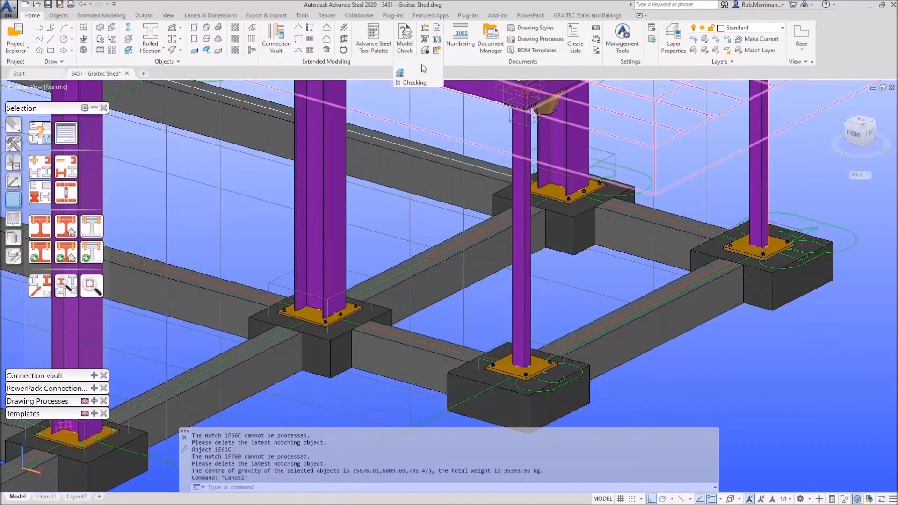
pyautogui.click(408, 74)
pyautogui.click(522, 276)
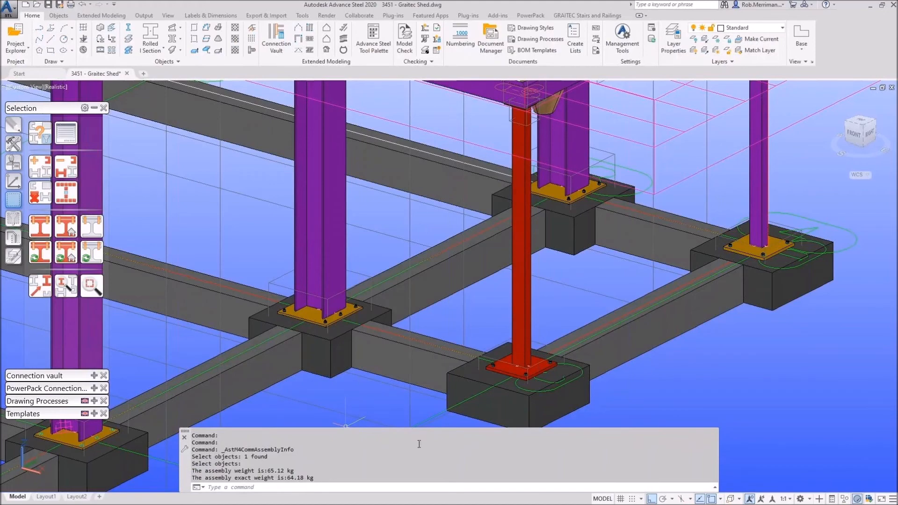
# Step: Check the thickness and material of the PL2 column's base plate in its properties, and clear the red marking
pyautogui.scroll(5, 549, 382)
pyautogui.scroll(2, 549, 383)
pyautogui.doubleClick(447, 323)
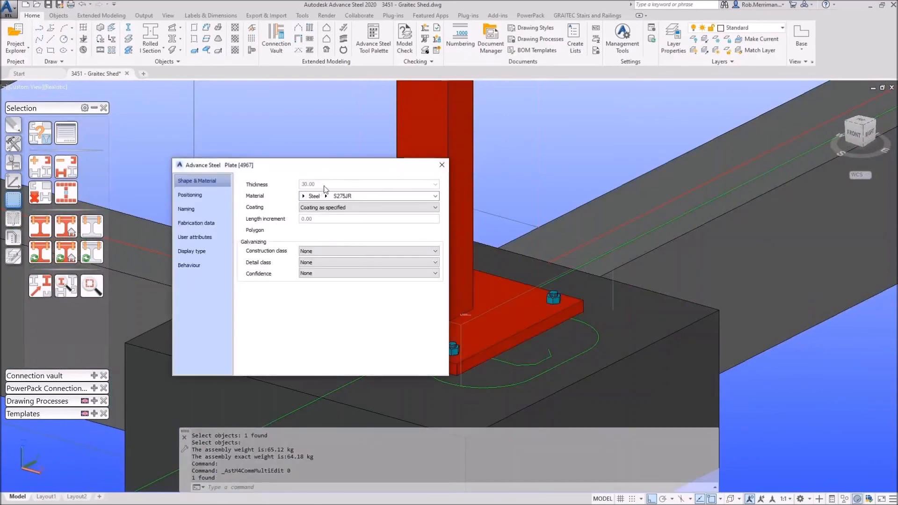
pyautogui.press('Escape')
pyautogui.click(41, 192)
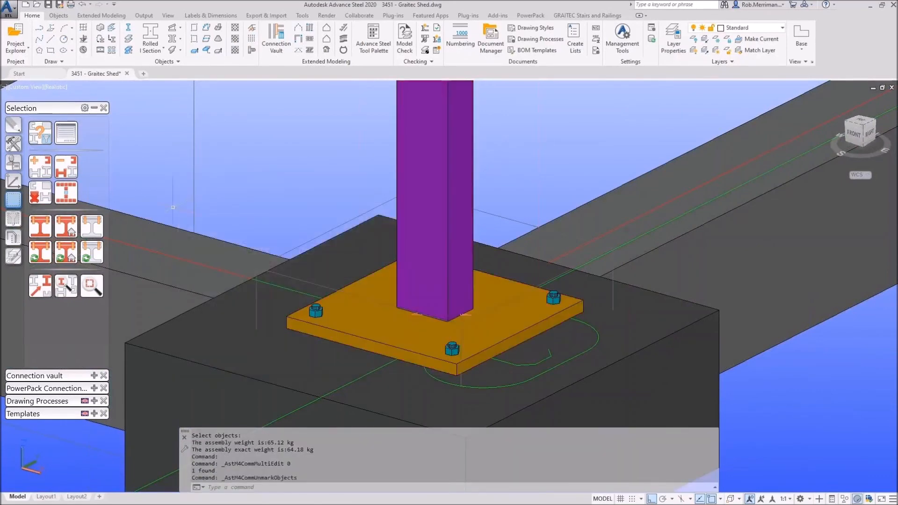
pyautogui.scroll(-4, 438, 320)
pyautogui.scroll(-4, 676, 255)
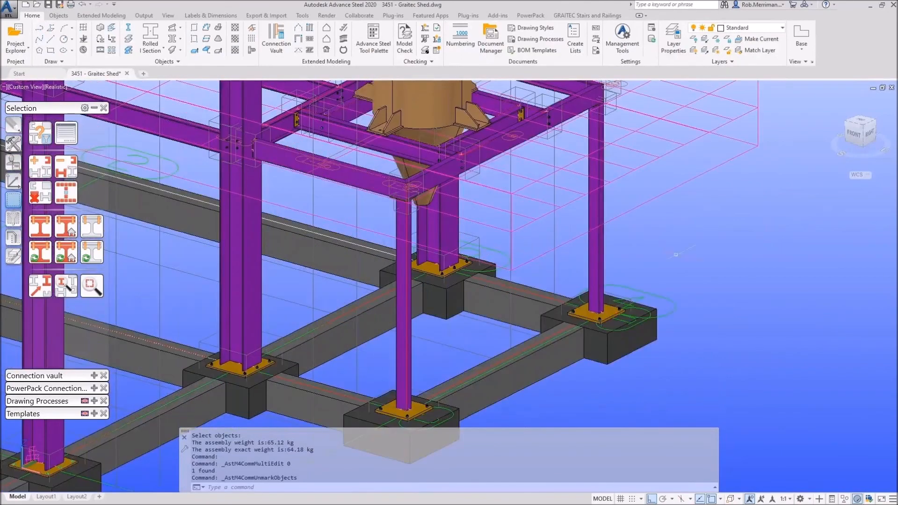
# Step: Mark the main part of a sloping roof rafter's assembly, inspect the rafter and its end plates, and clear the marking
pyautogui.scroll(-2, 727, 261)
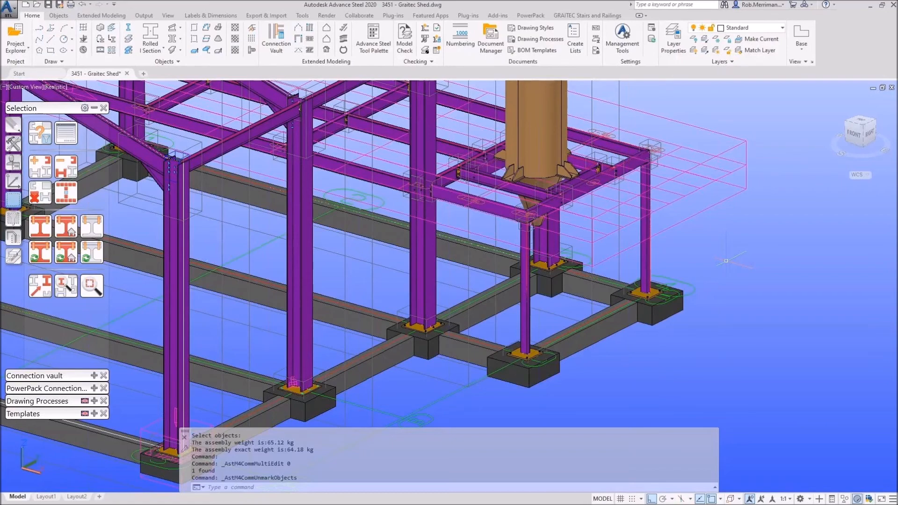
pyautogui.click(151, 16)
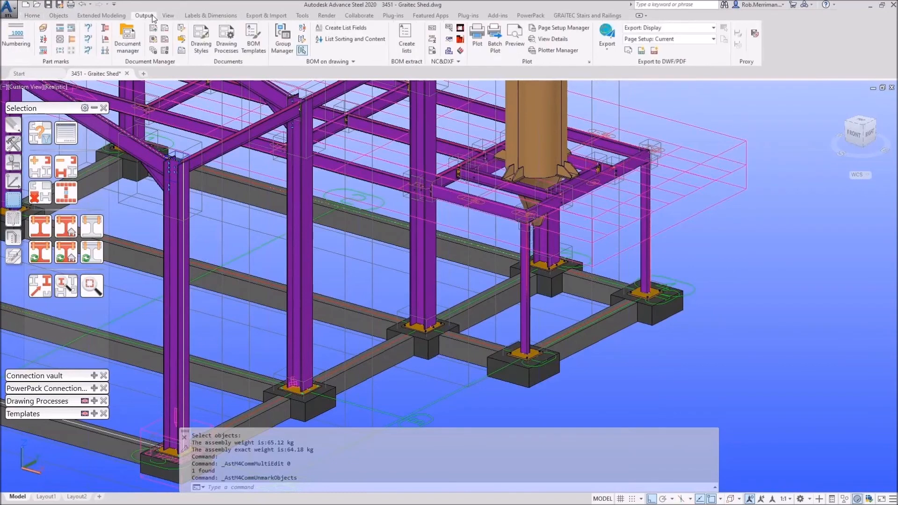
pyautogui.click(107, 29)
pyautogui.scroll(-5, 665, 243)
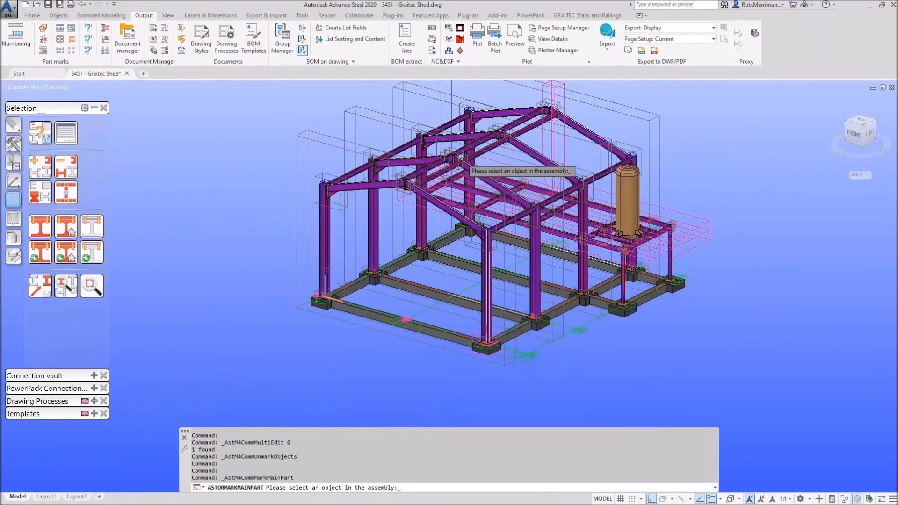
pyautogui.scroll(4, 487, 180)
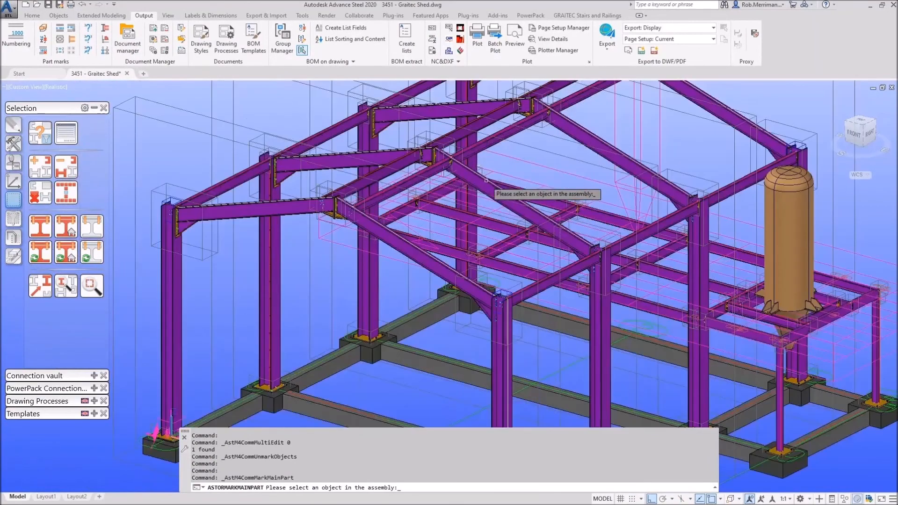
pyautogui.click(594, 140)
pyautogui.scroll(3, 593, 140)
pyautogui.scroll(-5, 594, 140)
pyautogui.scroll(8, 458, 120)
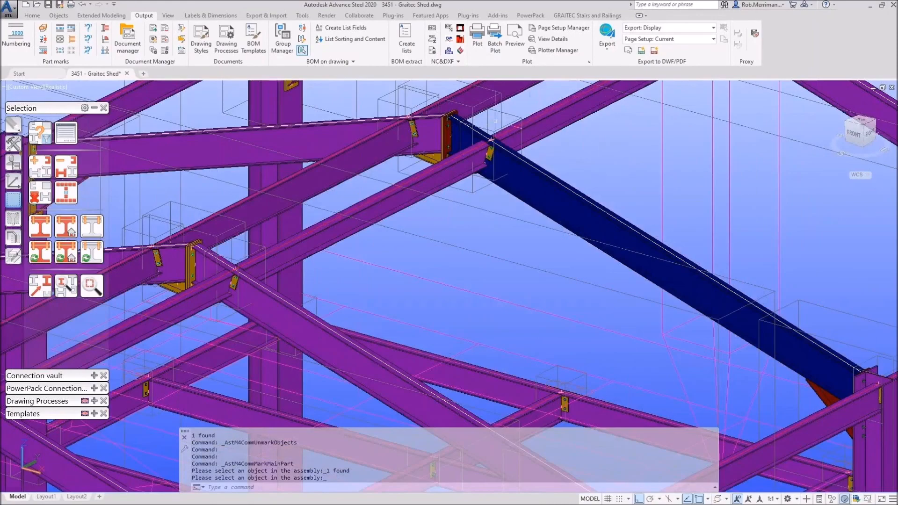
pyautogui.scroll(-7, 421, 145)
pyautogui.scroll(6, 601, 270)
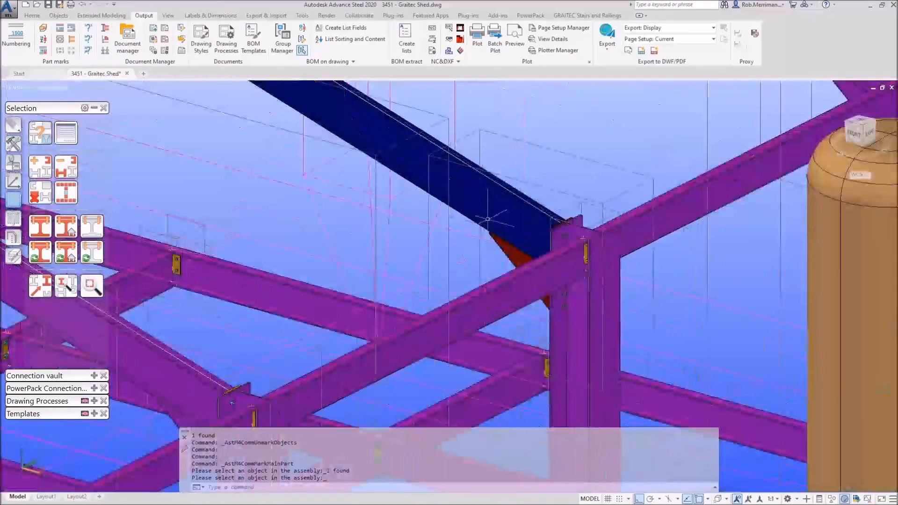
pyautogui.scroll(-4, 487, 213)
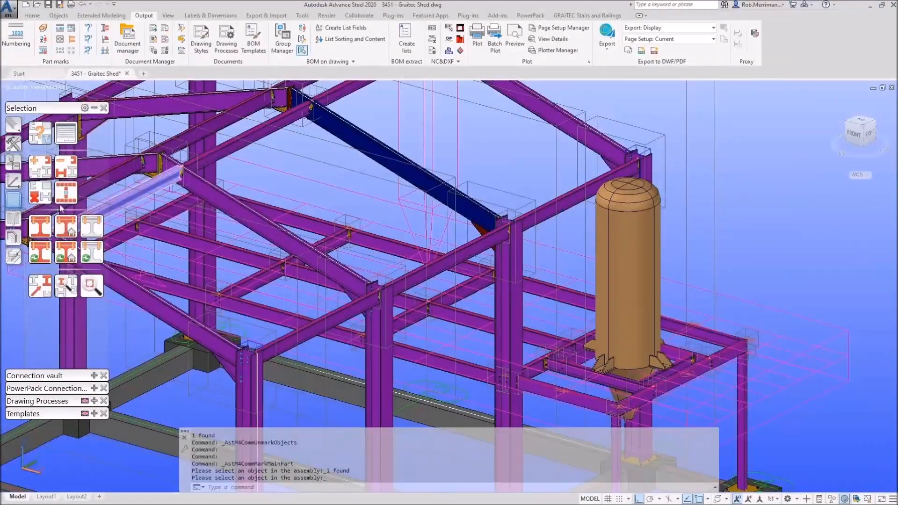
pyautogui.click(37, 199)
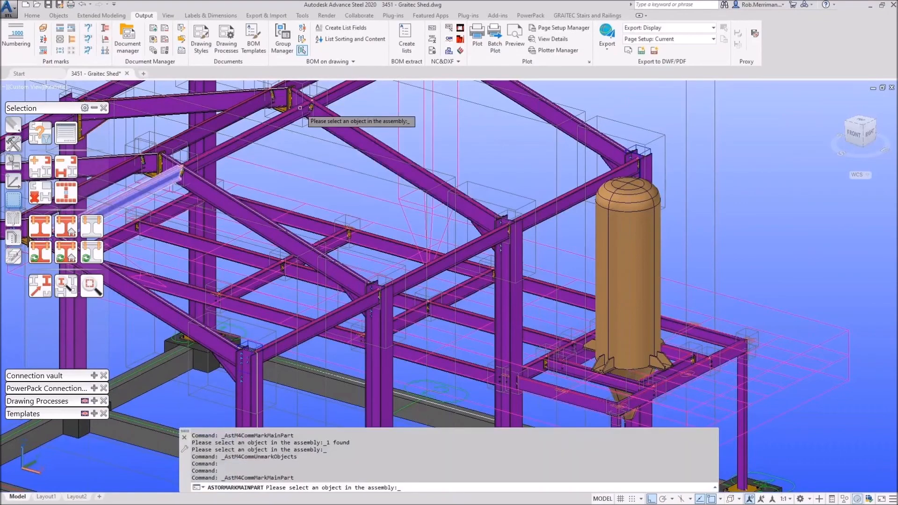
# Step: Mark the main part of the far slim platform column's assembly, inspect its base plate, and clear the marking
pyautogui.scroll(-3, 281, 107)
pyautogui.scroll(3, 549, 264)
pyautogui.click(569, 308)
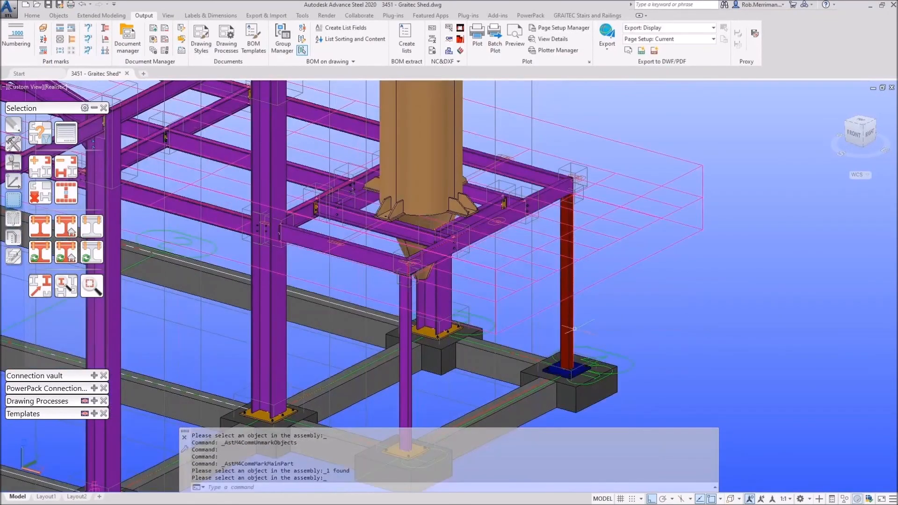
pyautogui.scroll(4, 566, 309)
pyautogui.scroll(2, 580, 383)
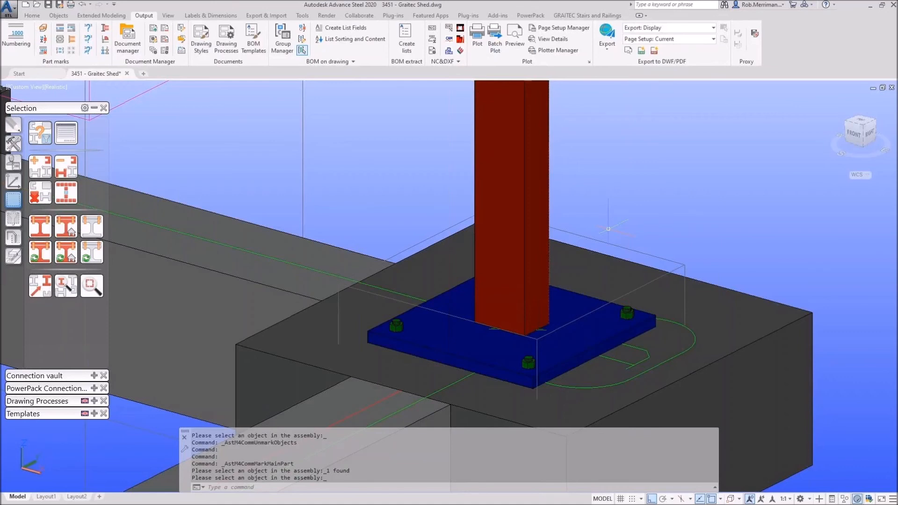
pyautogui.scroll(-6, 609, 229)
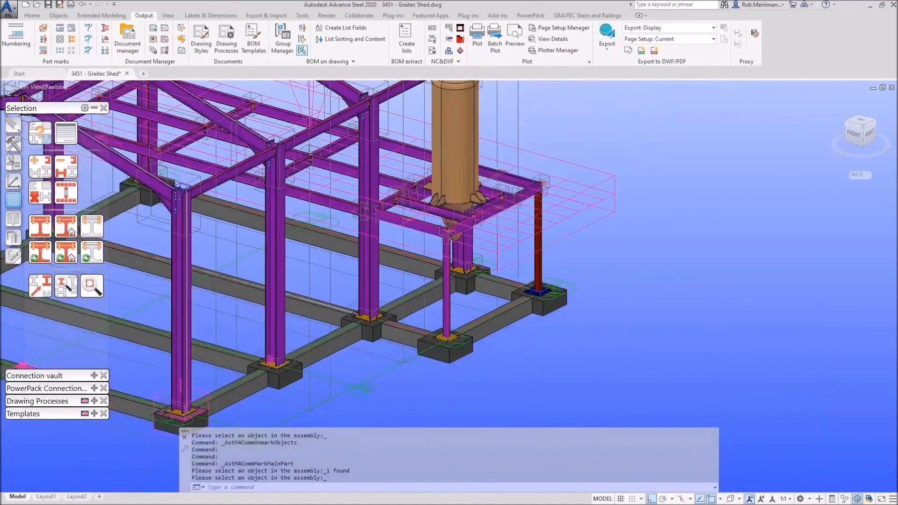
pyautogui.click(40, 193)
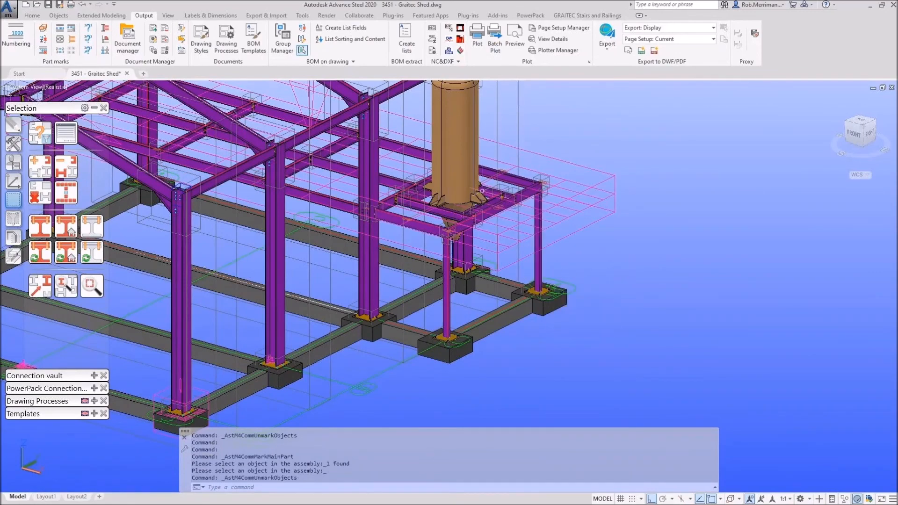
# Step: Make each of the two slim platform columns the main part of its assembly, closing the beam properties without edits
pyautogui.scroll(2, 490, 196)
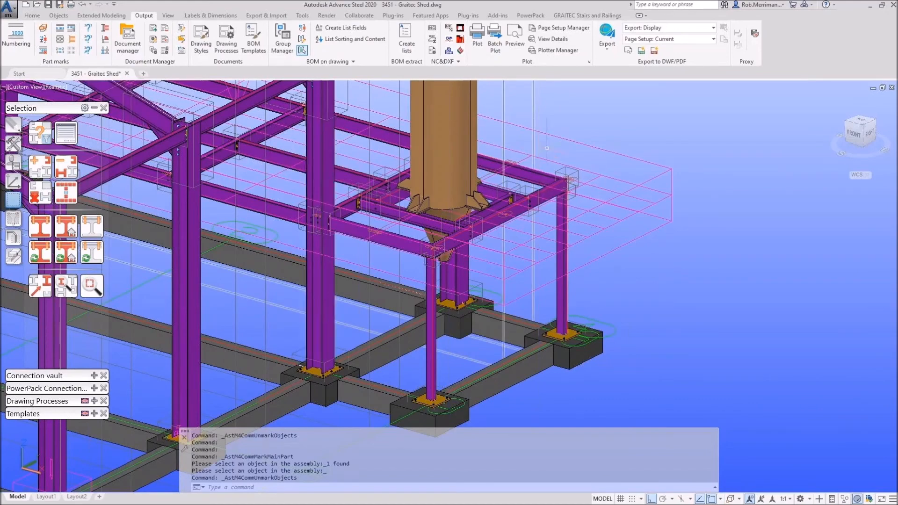
pyautogui.click(72, 40)
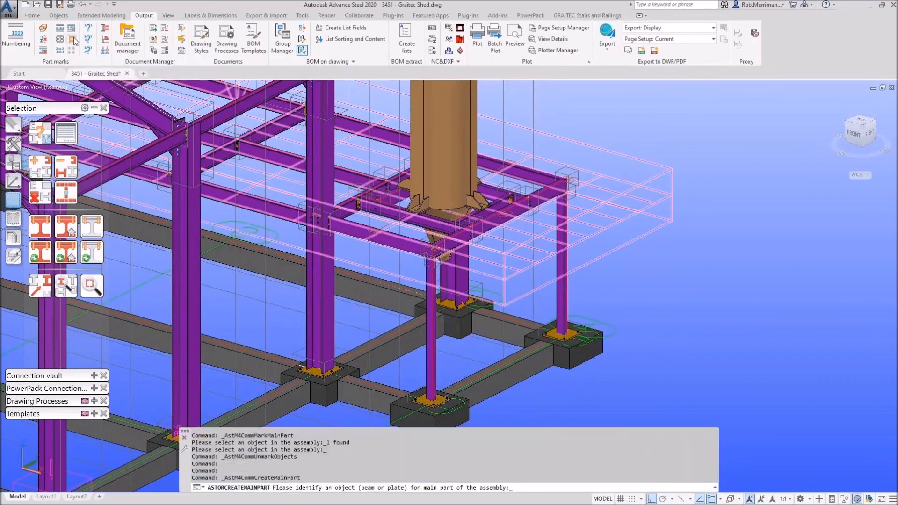
pyautogui.click(562, 300)
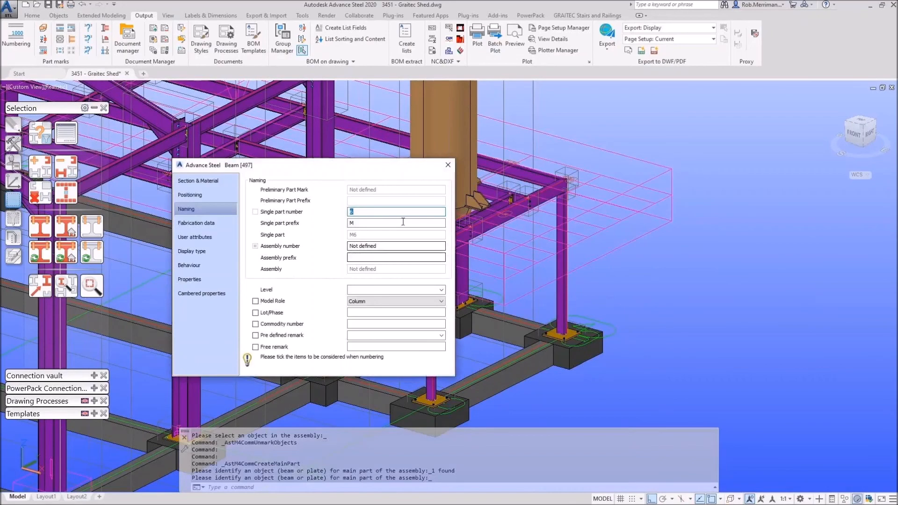
pyautogui.click(447, 165)
pyautogui.press('Return')
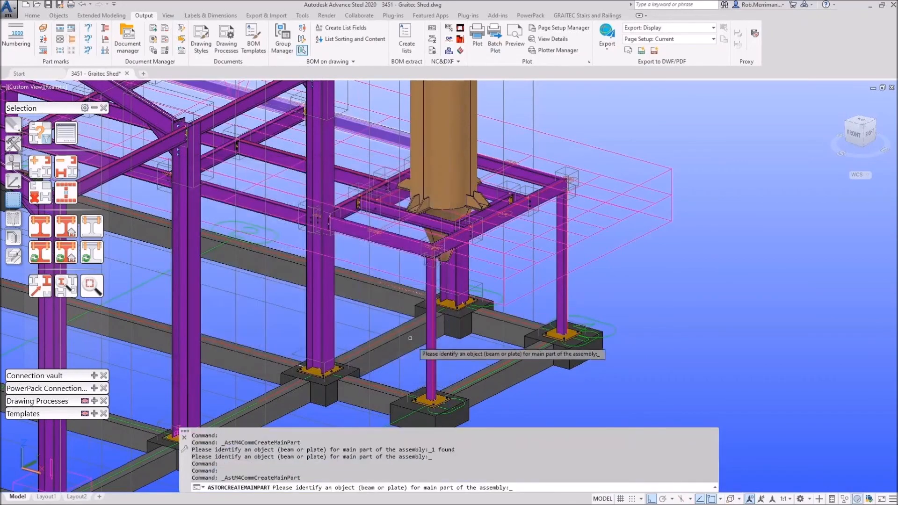
pyautogui.click(427, 358)
pyautogui.press('Return')
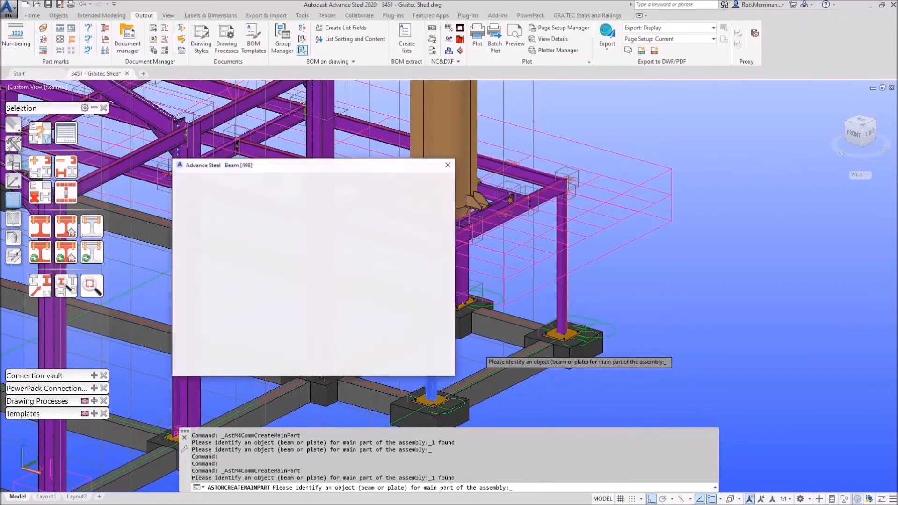
pyautogui.click(446, 166)
# Step: Run the numbering again and compare the two RHS150x100x5 column assemblies by highlighting them in turn from the main part results
pyautogui.click(17, 40)
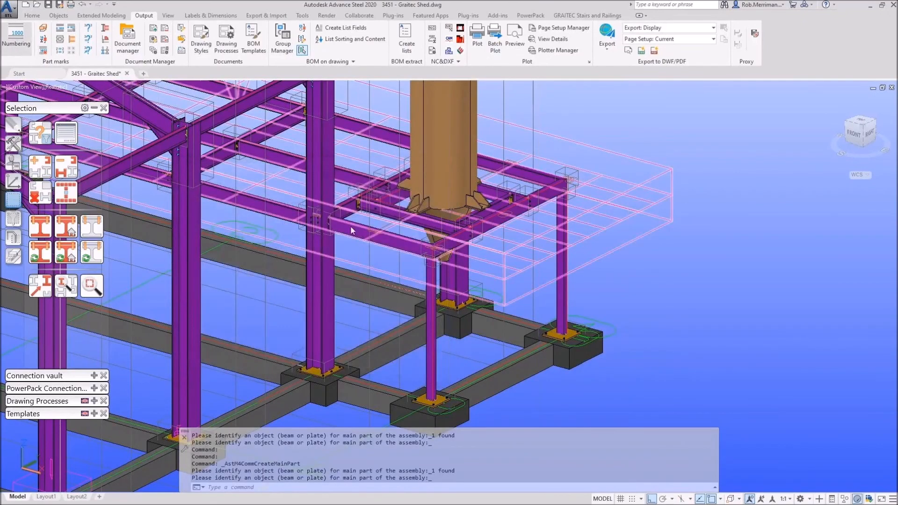
pyautogui.click(413, 390)
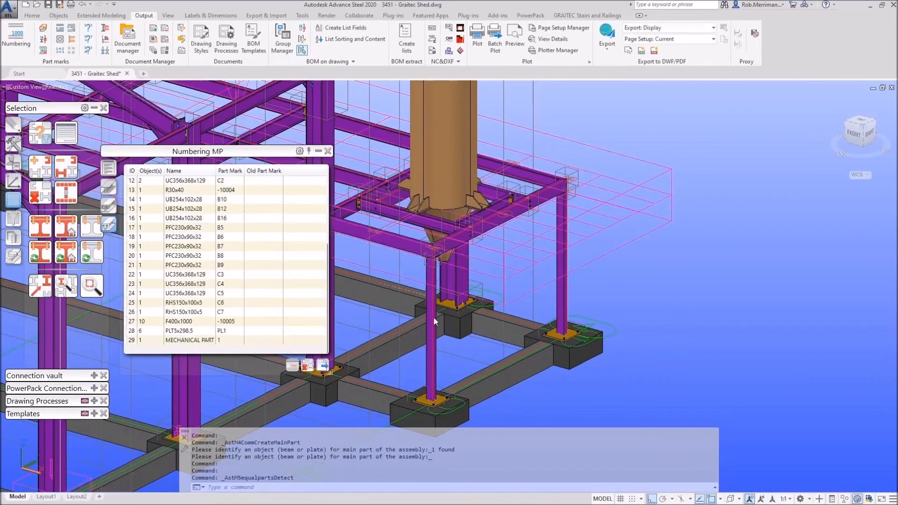
pyautogui.click(194, 304)
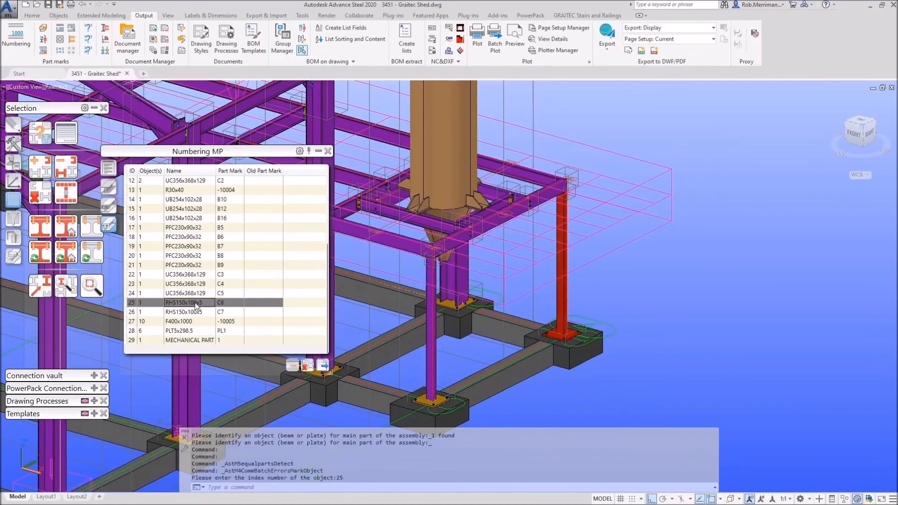
pyautogui.click(233, 310)
pyautogui.click(232, 305)
pyautogui.click(232, 313)
pyautogui.click(231, 305)
pyautogui.click(232, 312)
pyautogui.click(234, 305)
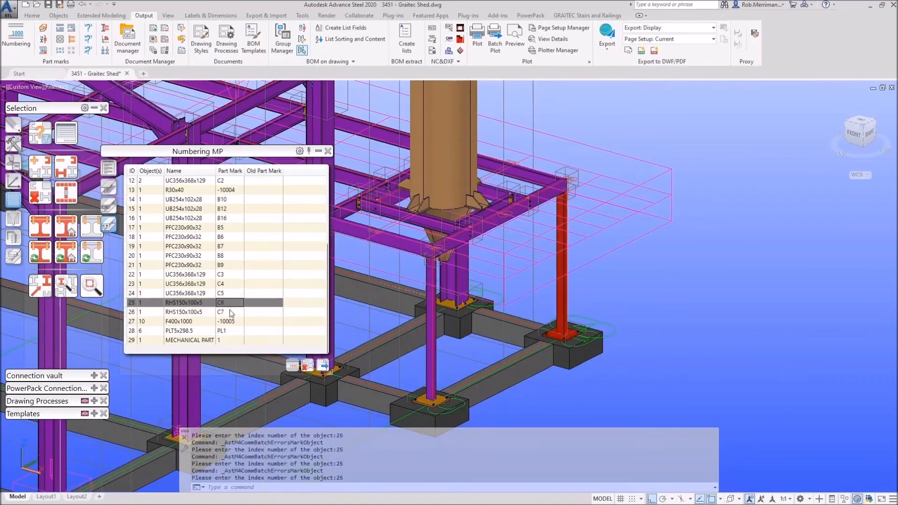